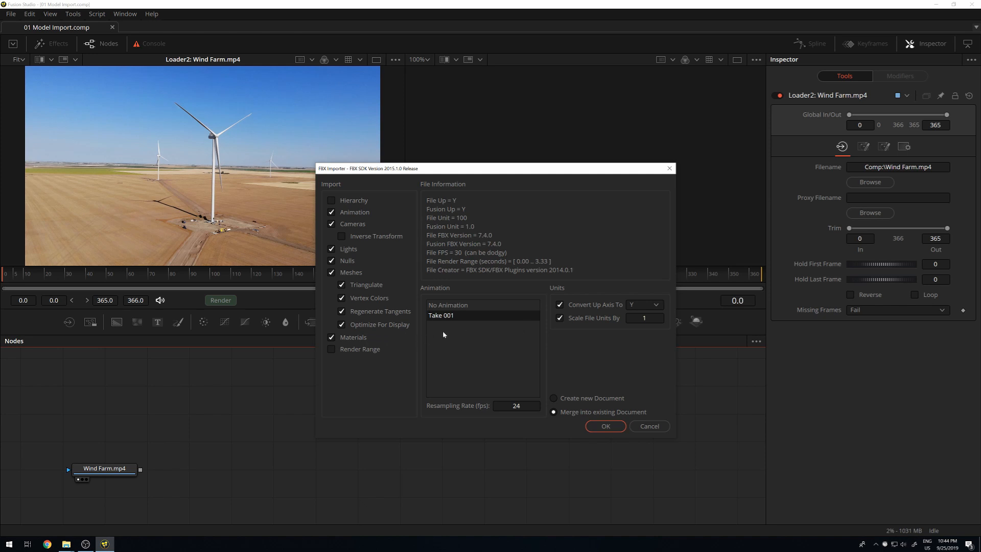
# - Import the FBX model with Take 001, merging it into the existing document, and place its nodes clear of the Wind Farm.mp4 loader
pyautogui.click(605, 427)
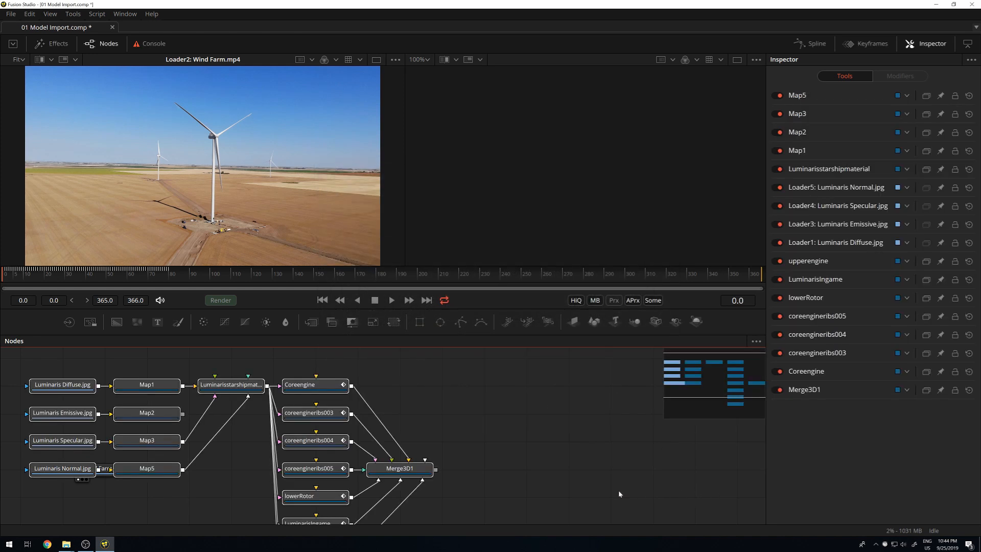
pyautogui.moveTo(409, 478); pyautogui.dragTo(551, 434)
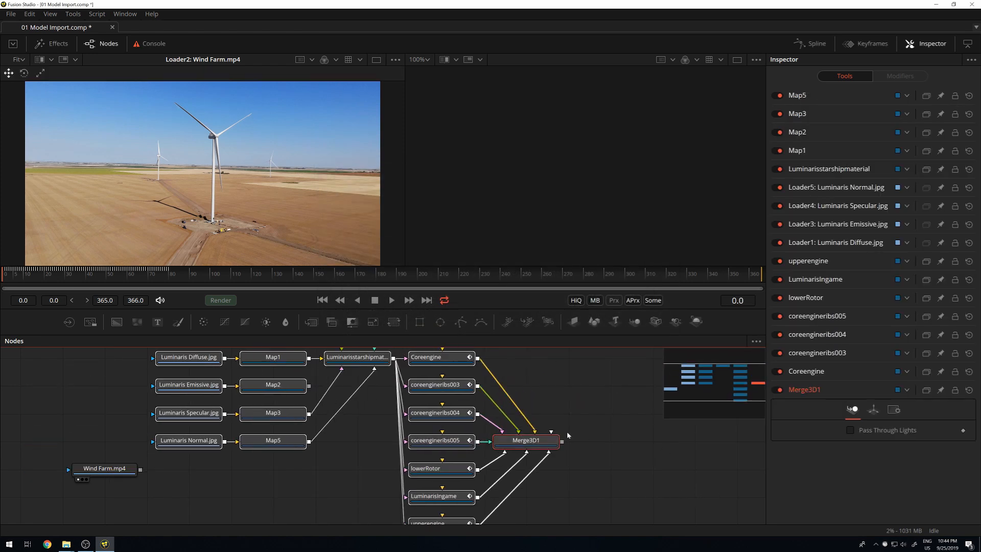
pyautogui.scroll(1, 552, 434)
pyautogui.scroll(-3, 551, 437)
pyautogui.moveTo(124, 488); pyautogui.dragTo(118, 513)
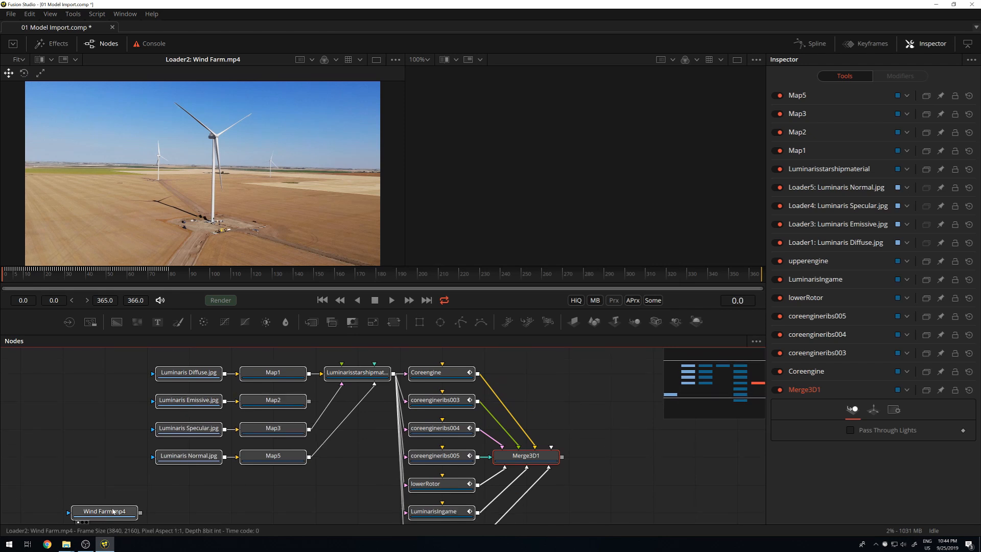
pyautogui.scroll(-2, 570, 486)
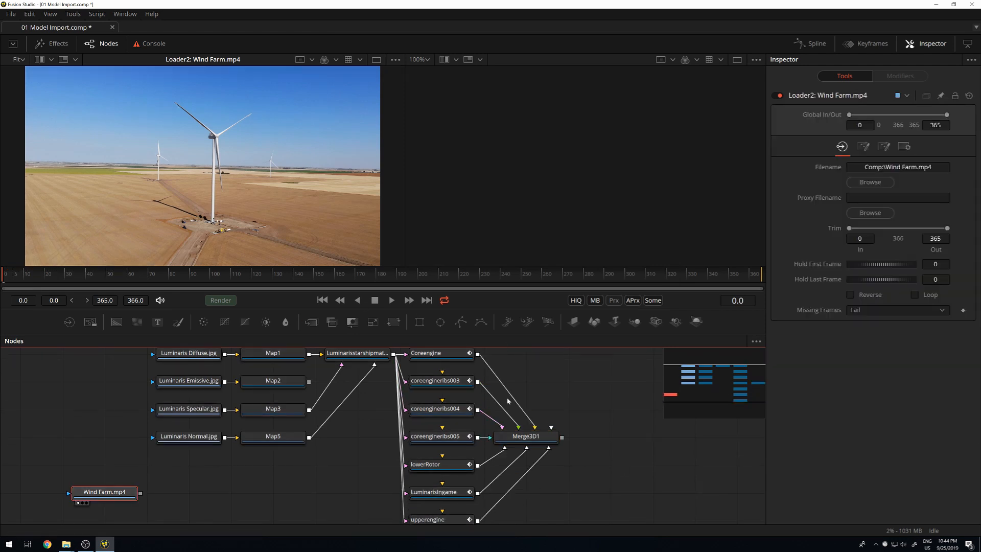
# - Move Merge3D1 further from the mesh nodes, show it in the second viewer, and frame and orbit the whole ship
pyautogui.scroll(2, 514, 399)
pyautogui.scroll(-3, 520, 400)
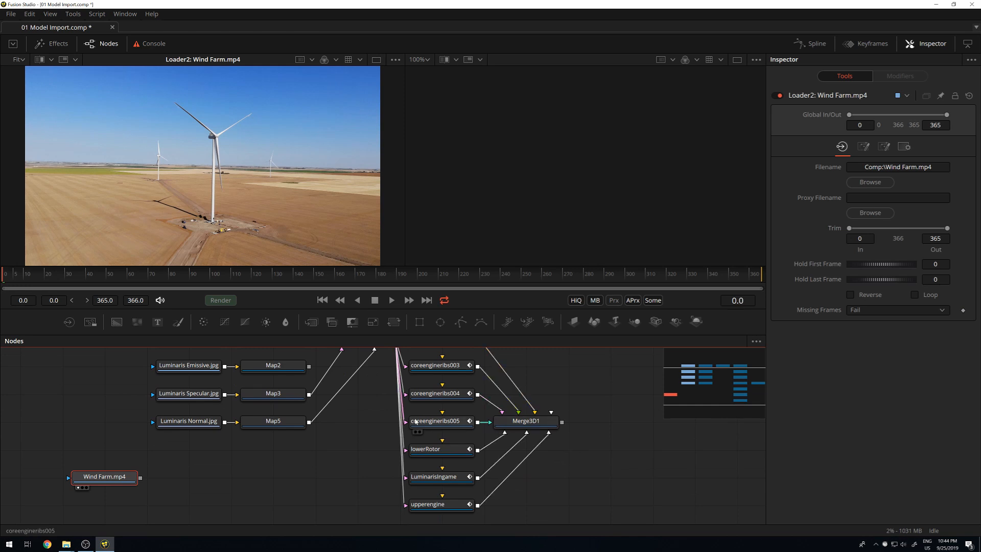
pyautogui.moveTo(526, 421); pyautogui.dragTo(568, 421)
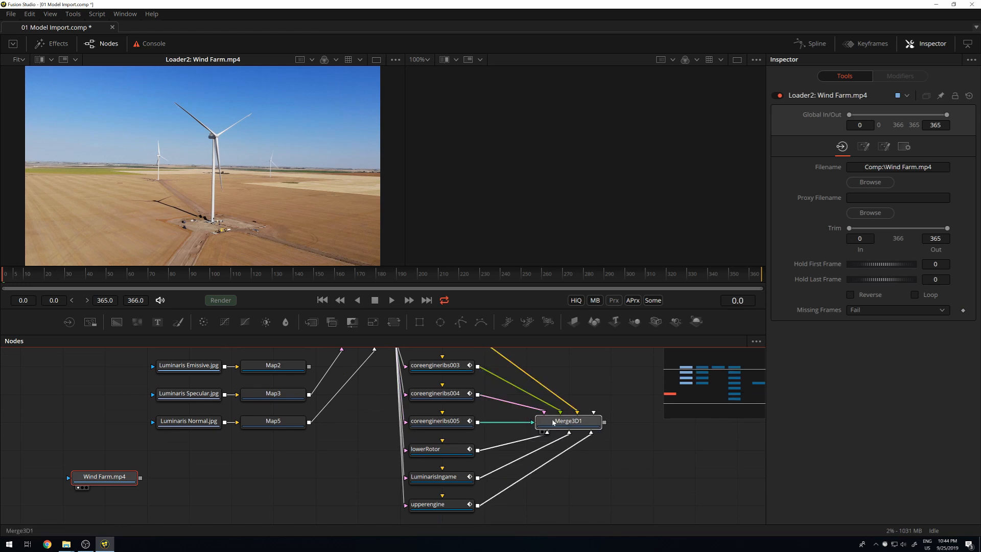
pyautogui.press('2')
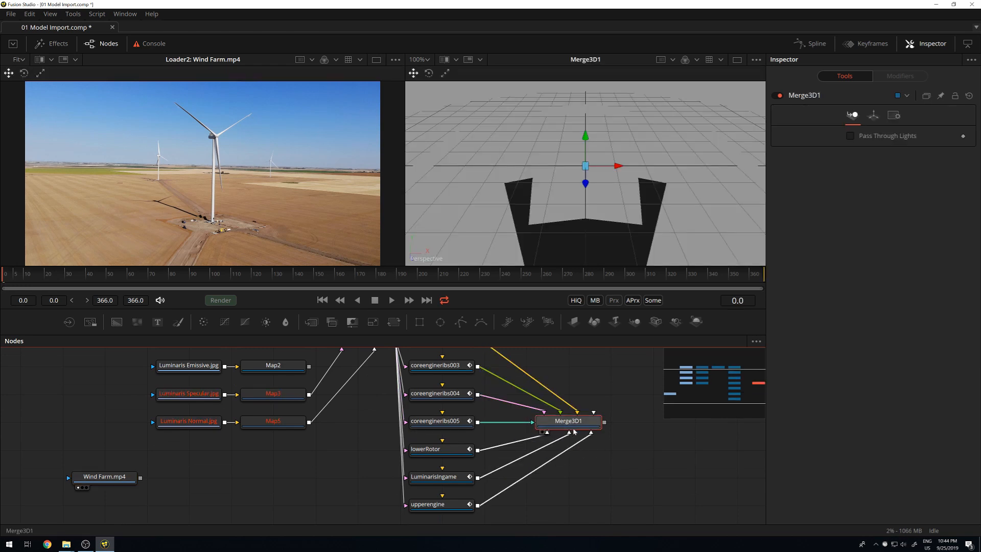
pyautogui.scroll(-8, 651, 195)
pyautogui.click(642, 202)
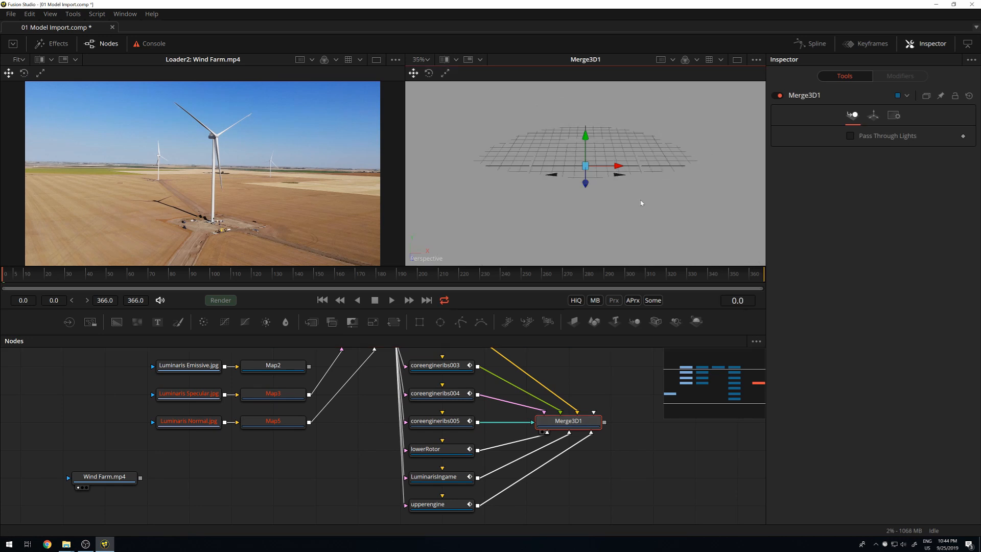
pyautogui.hotkey('ctrl', 'f')
pyautogui.moveTo(646, 202); pyautogui.dragTo(738, 221)
pyautogui.scroll(3, 621, 181)
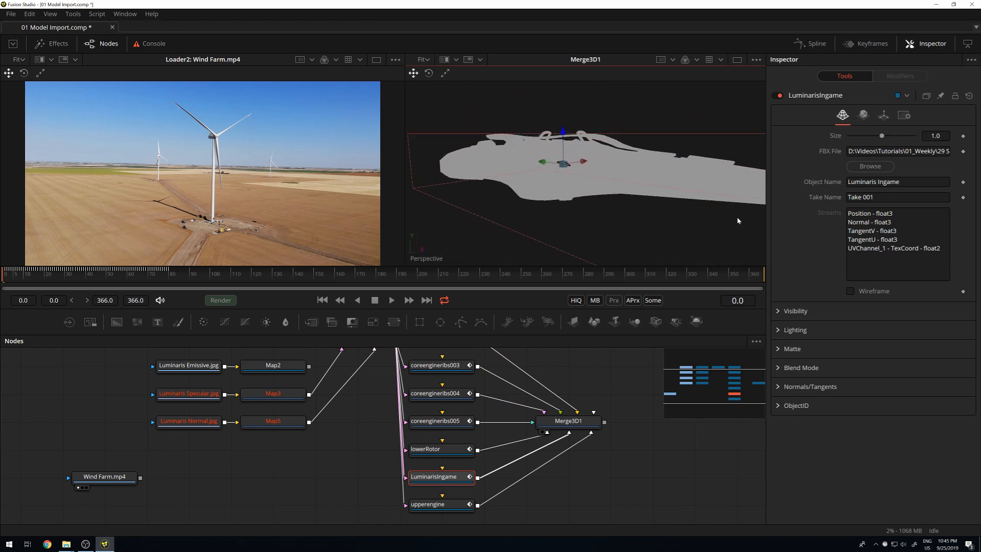
# - Examine the file path of the Luminaris Diffuse.jpg loader and the group of four imported texture loaders
pyautogui.scroll(2, 209, 403)
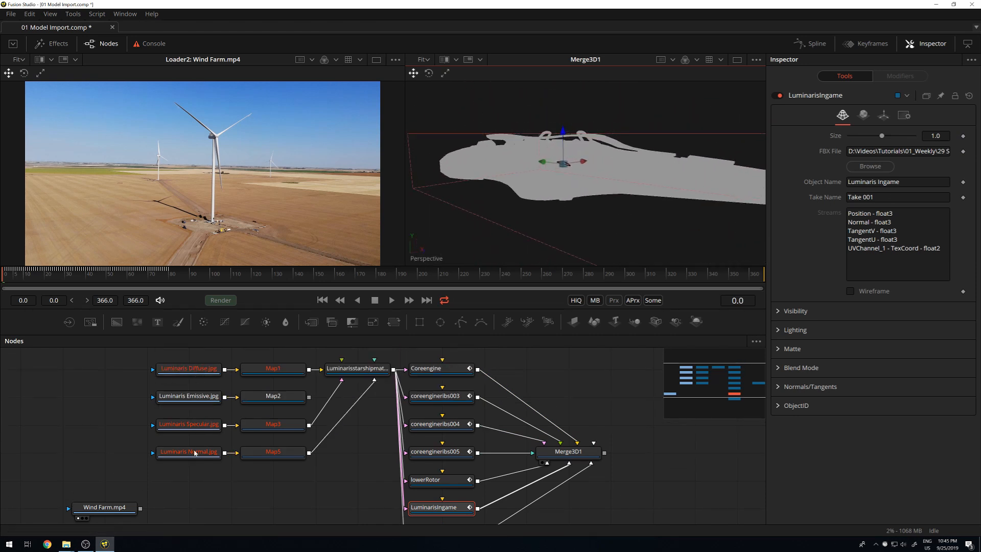
pyautogui.click(178, 371)
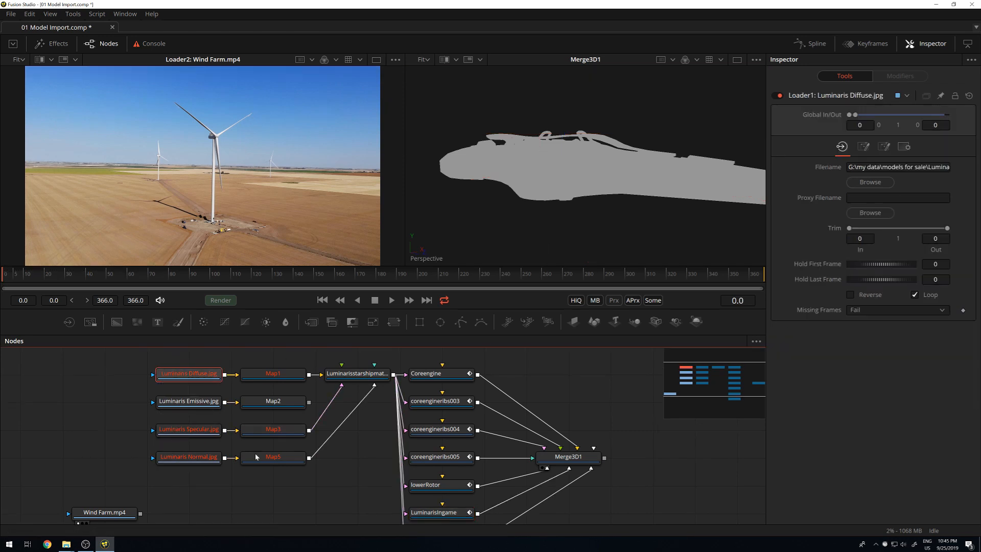
pyautogui.click(935, 167)
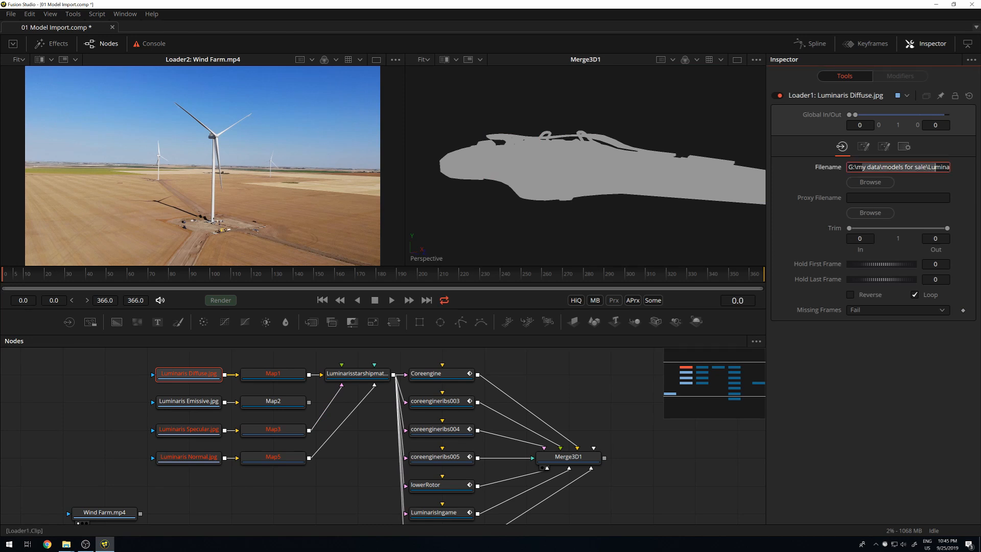
pyautogui.moveTo(863, 167); pyautogui.dragTo(847, 167)
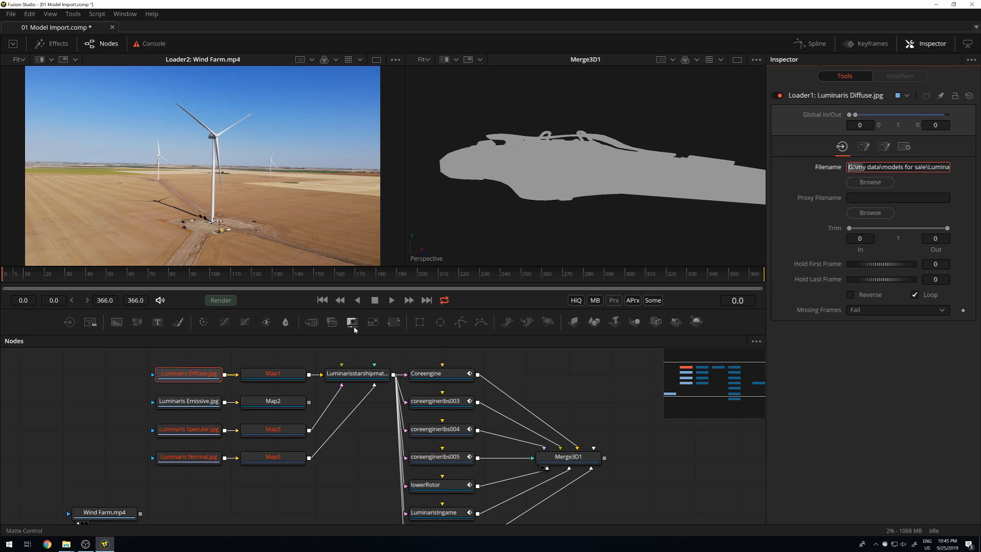
pyautogui.click(121, 421)
pyautogui.moveTo(95, 379); pyautogui.dragTo(196, 479)
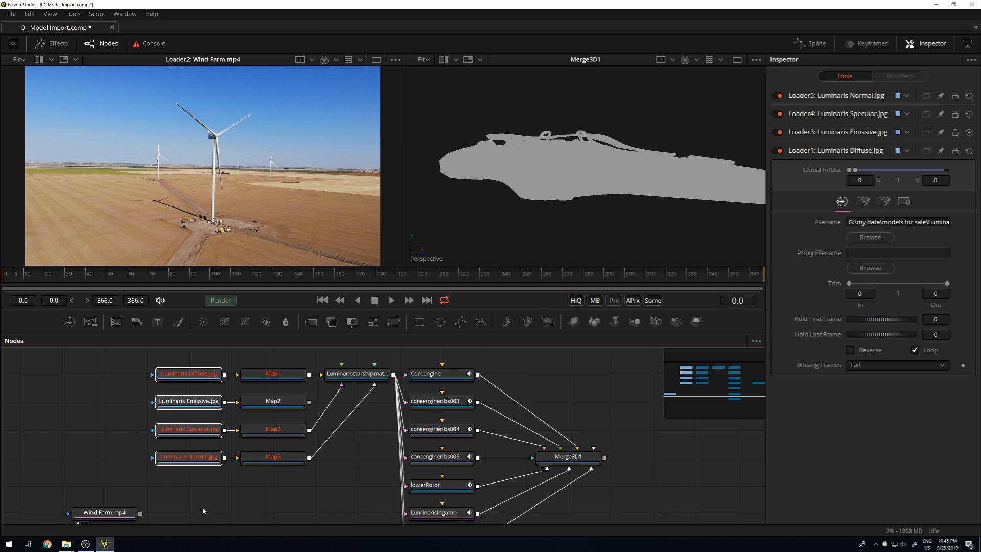
pyautogui.click(273, 497)
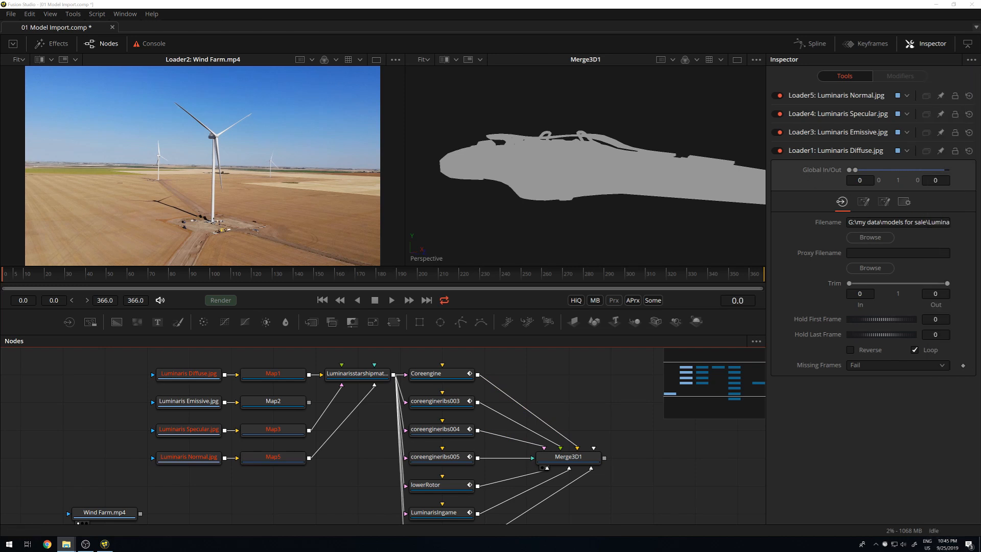
# - Switch to File Explorer and load the Luminaris Diffuse, Emissive, Normal and Specular .tga.png textures beside the matching old loaders
pyautogui.moveTo(980, 106); pyautogui.dragTo(826, 106)
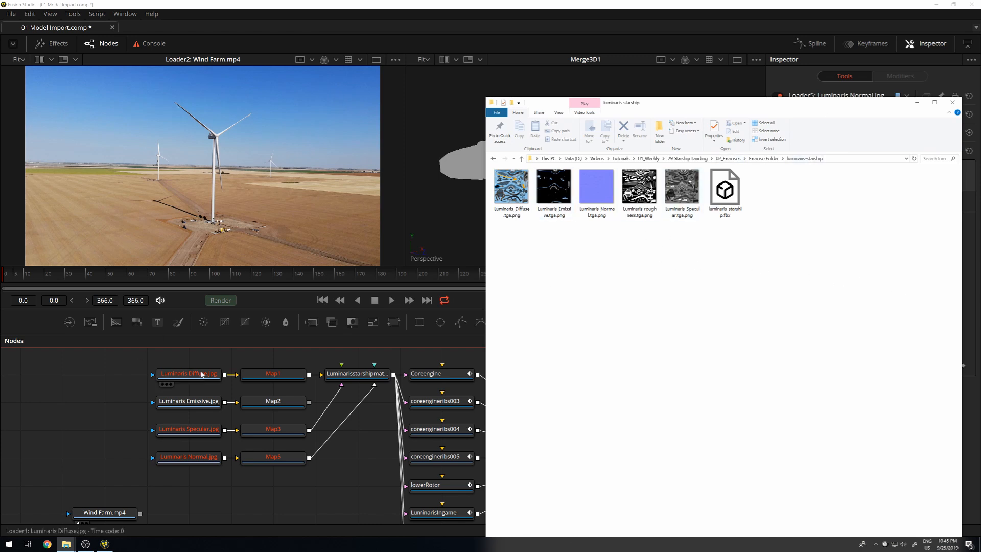
pyautogui.moveTo(512, 188); pyautogui.dragTo(108, 377)
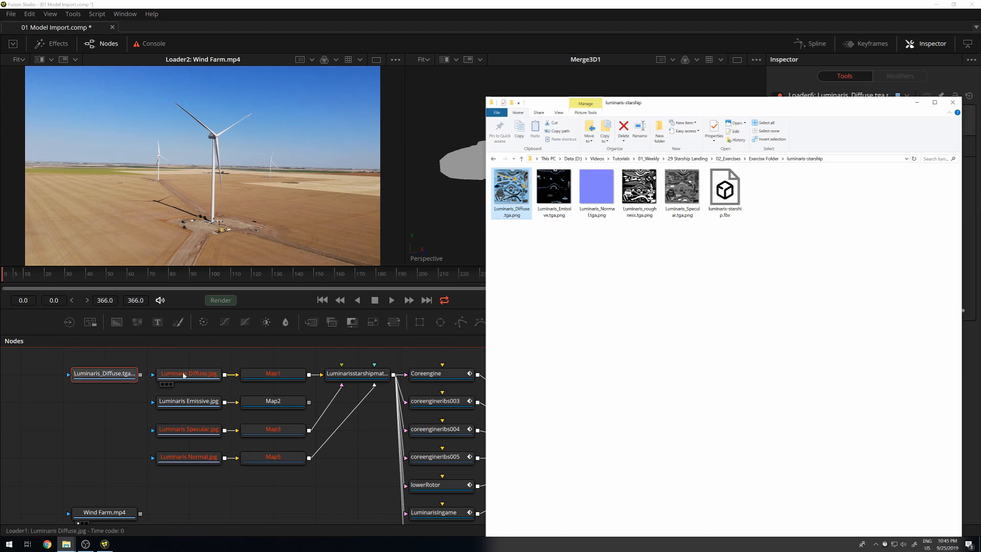
pyautogui.click(184, 376)
pyautogui.hotkey('alt', 'Tab')
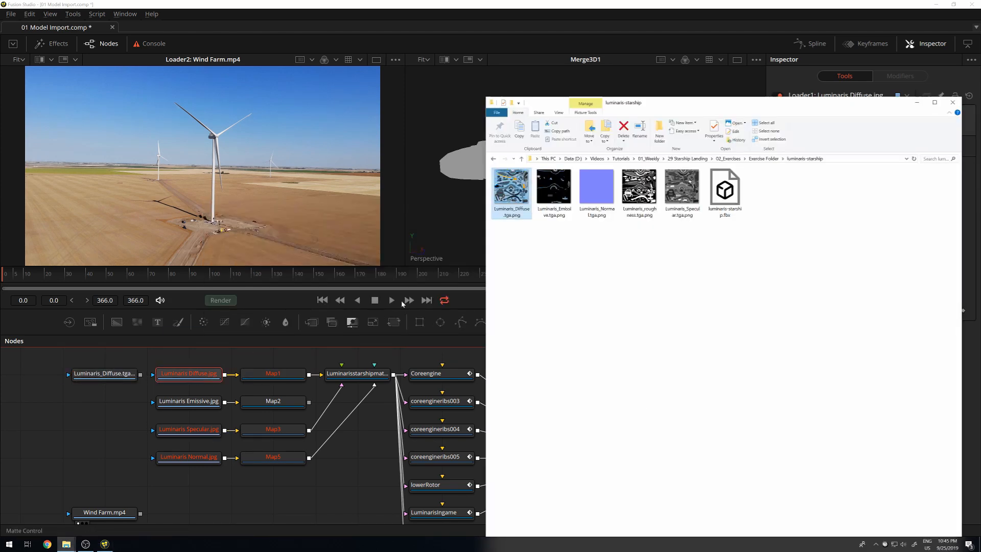
pyautogui.moveTo(554, 191); pyautogui.dragTo(105, 402)
pyautogui.moveTo(596, 210); pyautogui.dragTo(153, 454)
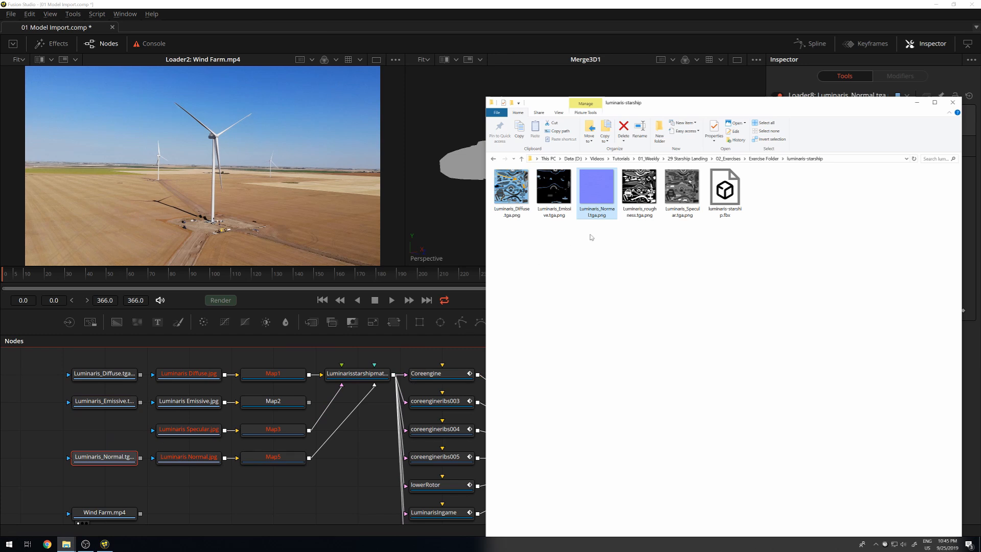
pyautogui.moveTo(683, 191); pyautogui.dragTo(104, 429)
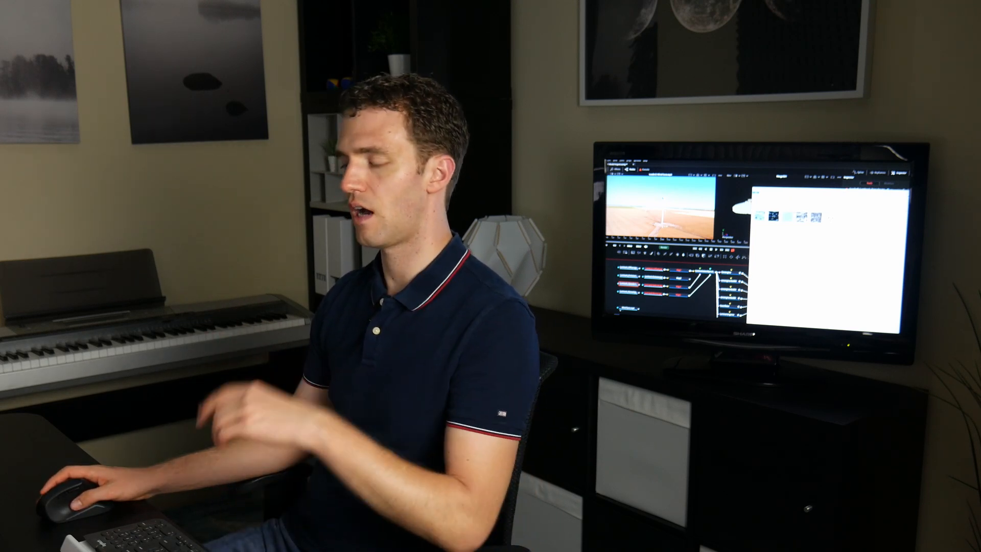
# - Return to Fusion and delete the four old Luminaris .jpg loaders from the node graph
pyautogui.moveTo(828, 191); pyautogui.dragTo(911, 179)
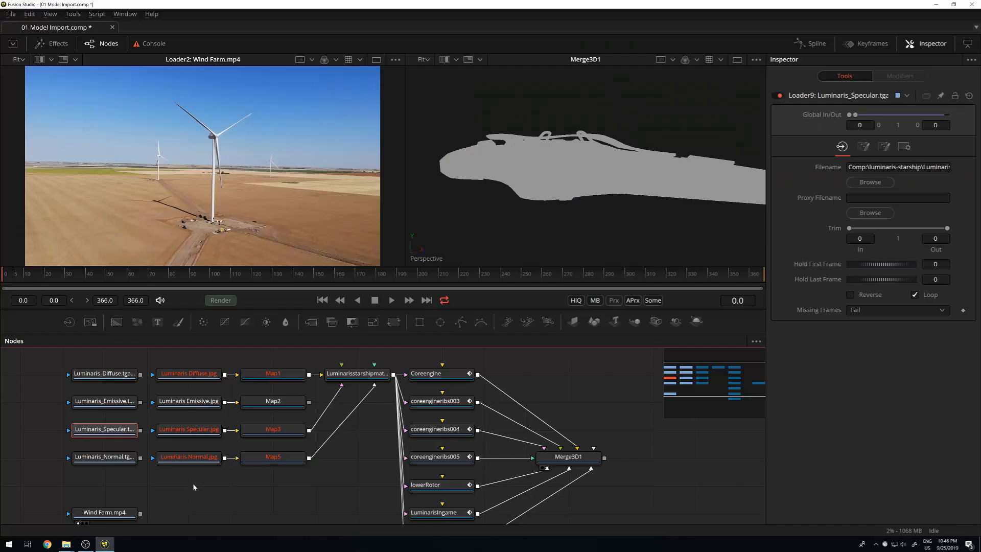
pyautogui.moveTo(180, 383); pyautogui.dragTo(187, 364)
pyautogui.press('Delete')
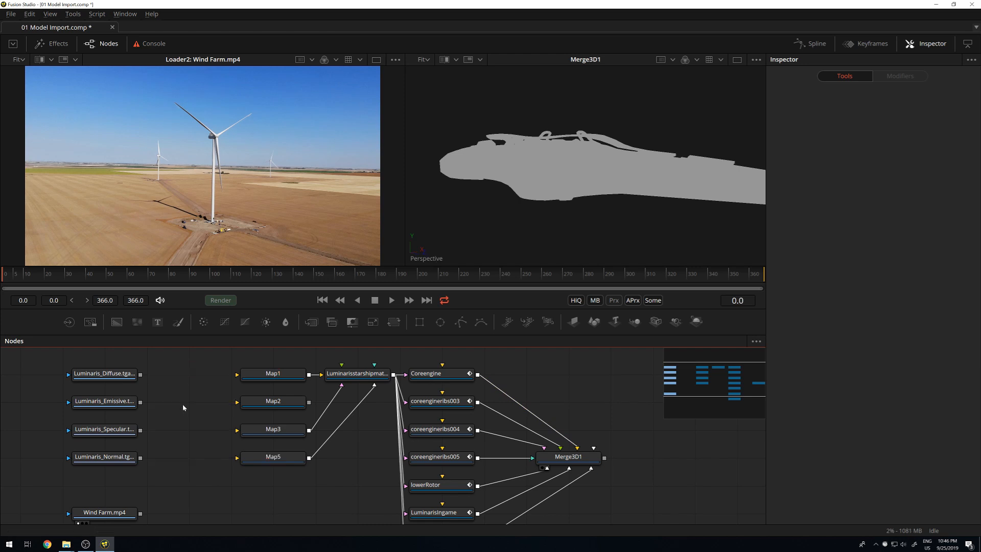
# - Display Luminaris_Emissive.tga.png in the first viewer and try it as the input of Map1, orbiting around the ship
pyautogui.click(118, 403)
pyautogui.press('1')
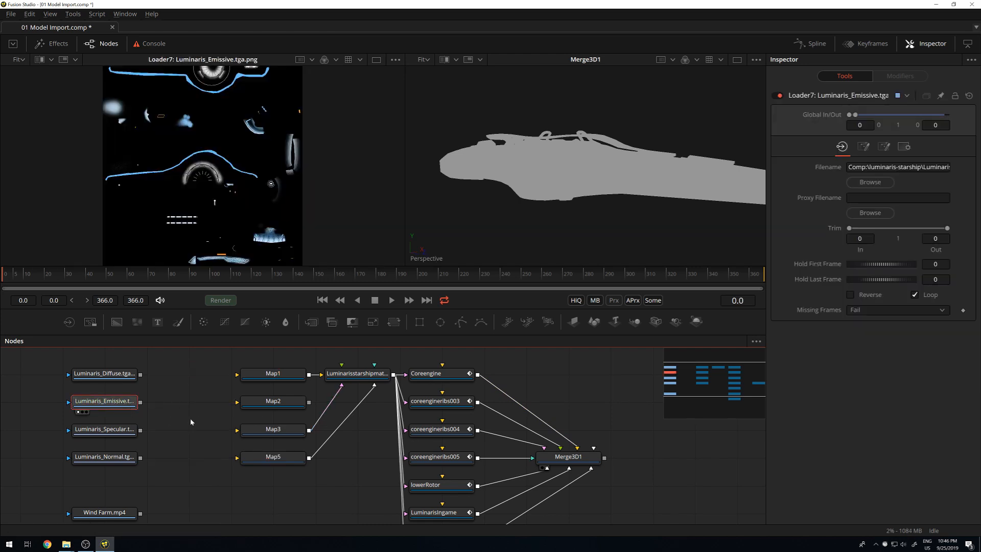
pyautogui.scroll(-2, 188, 123)
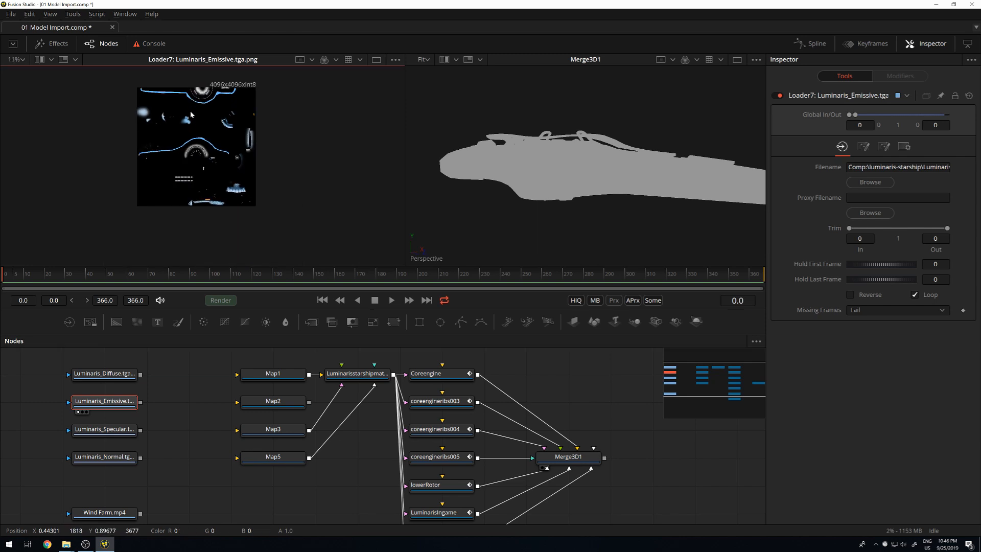
pyautogui.moveTo(191, 107); pyautogui.dragTo(191, 140)
pyautogui.scroll(3, 200, 152)
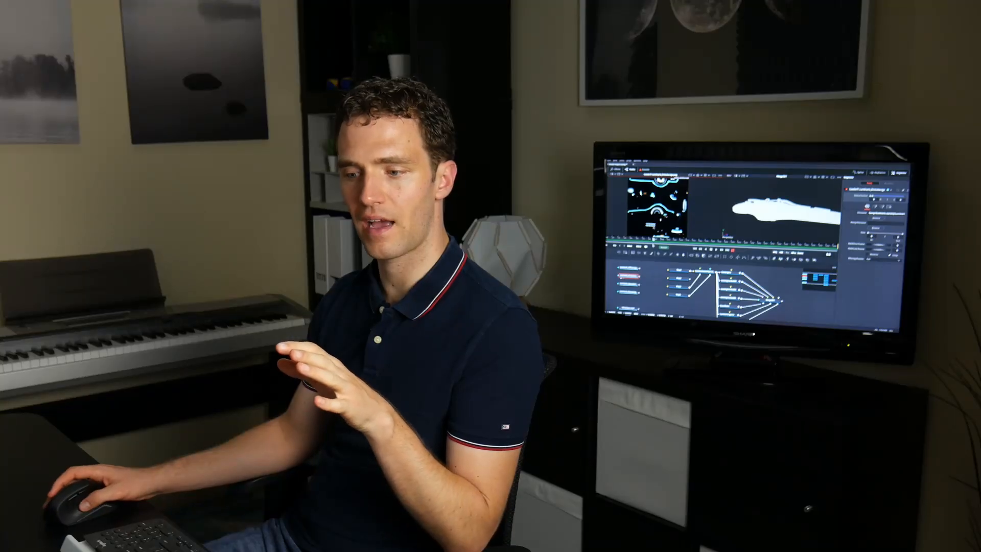
pyautogui.moveTo(639, 276); pyautogui.dragTo(669, 270)
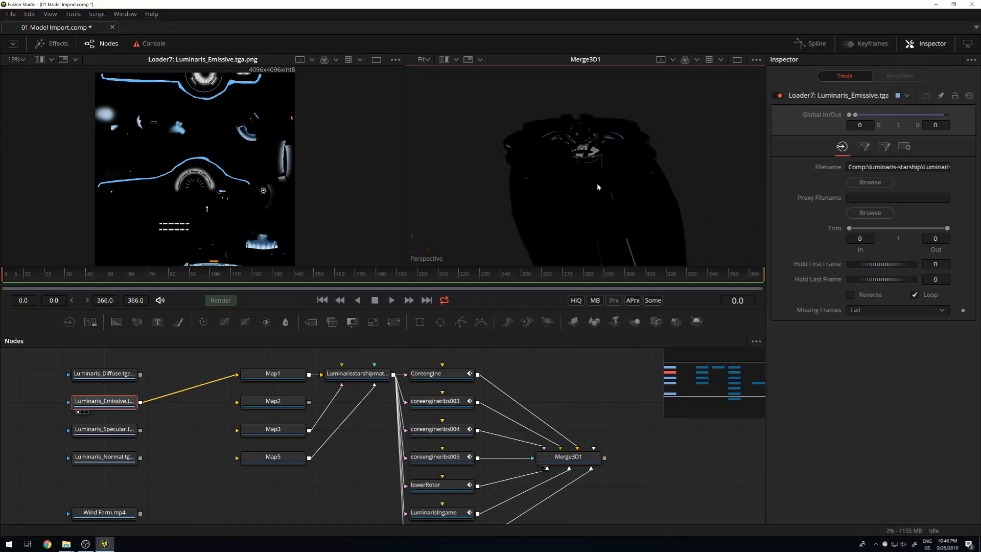
pyautogui.moveTo(597, 183); pyautogui.dragTo(511, 230)
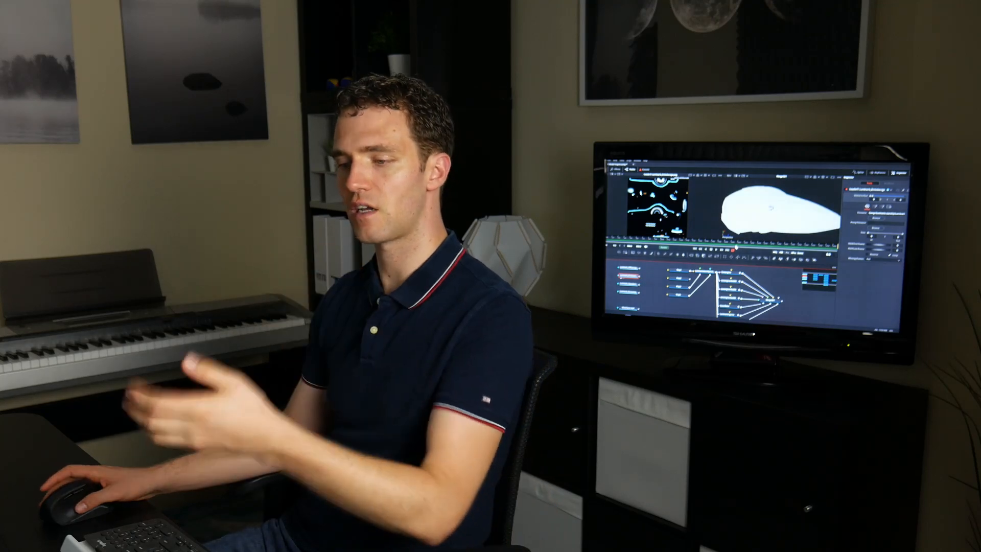
# - Display Luminaris_Diffuse.tga.png in the first viewer and connect it to Map1 to texture the ship
pyautogui.click(631, 269)
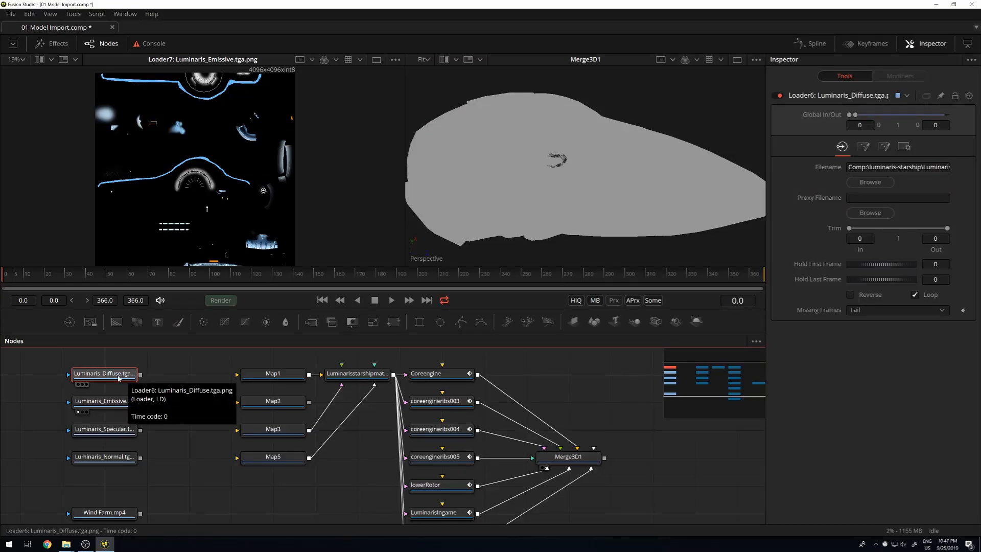
pyautogui.press('1')
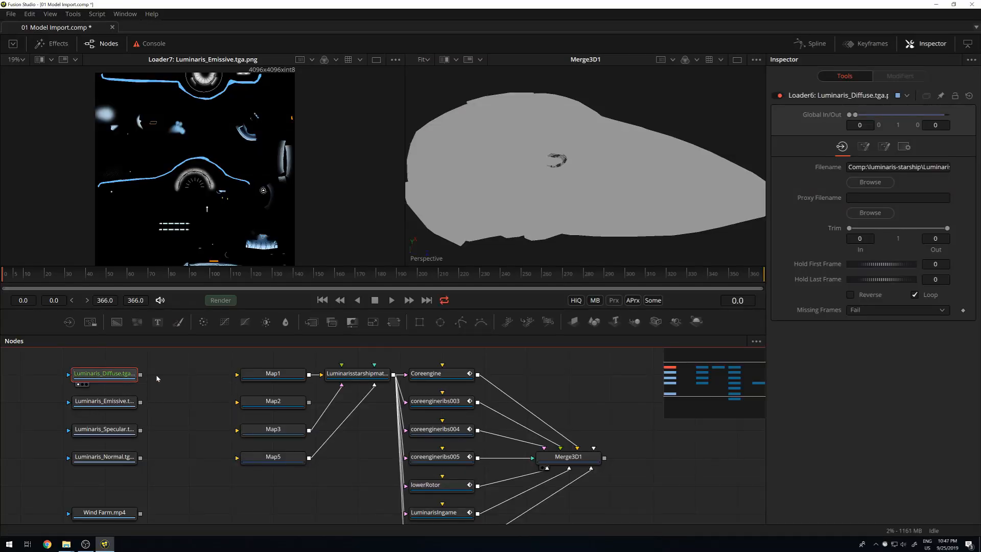
pyautogui.moveTo(140, 375); pyautogui.dragTo(237, 374)
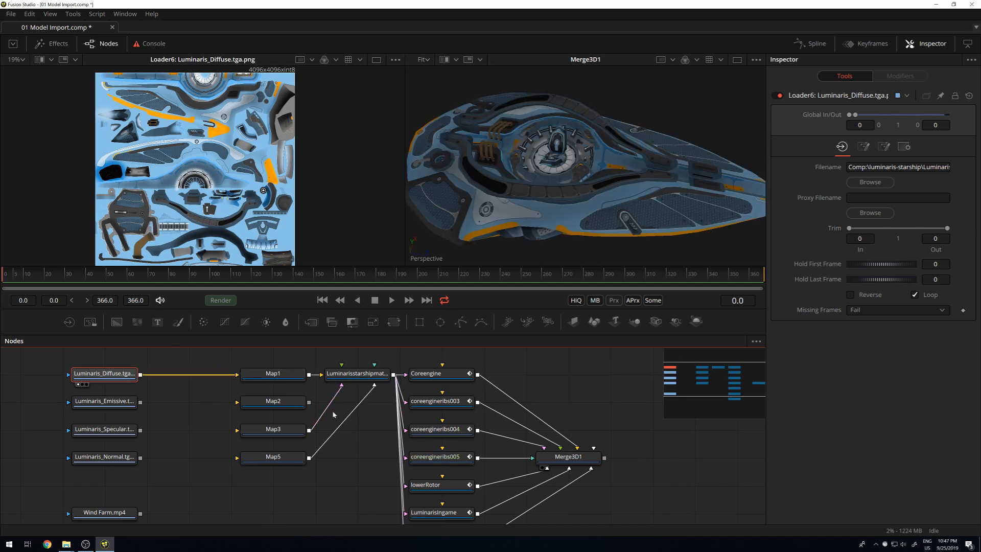
pyautogui.moveTo(584, 144); pyautogui.dragTo(698, 160)
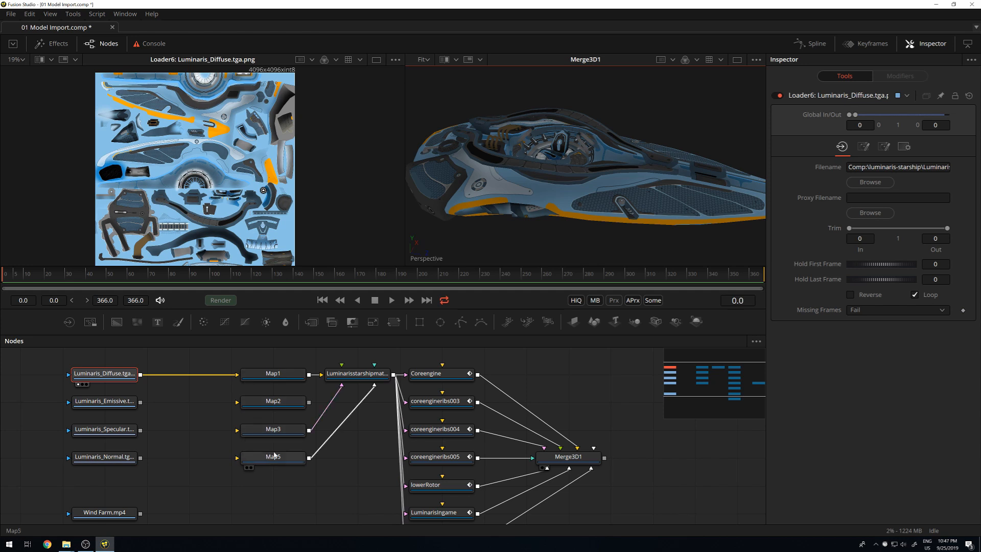
# - Try shifting the ship's diffuse texture by setting Map1's U Translation to 0.08
pyautogui.click(287, 378)
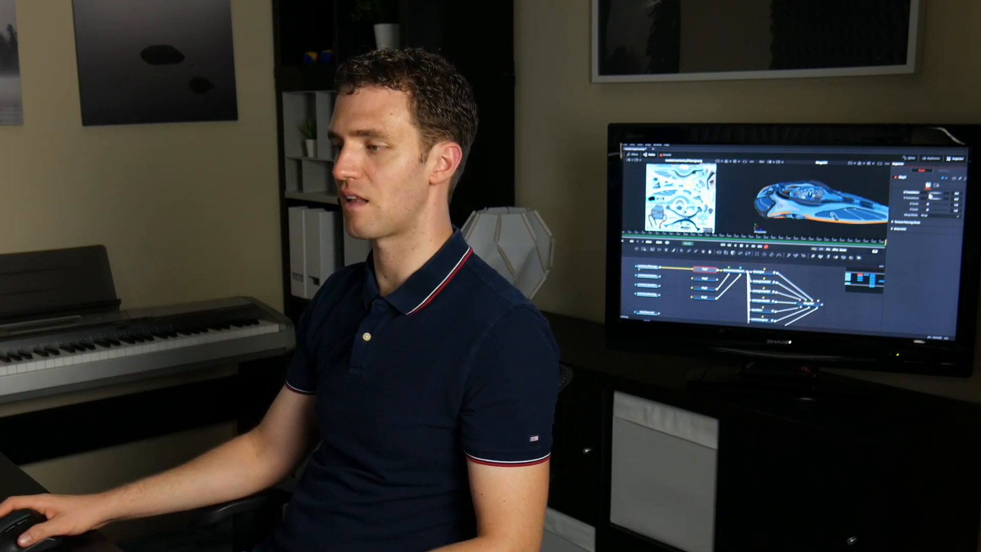
pyautogui.moveTo(859, 135); pyautogui.dragTo(876, 136)
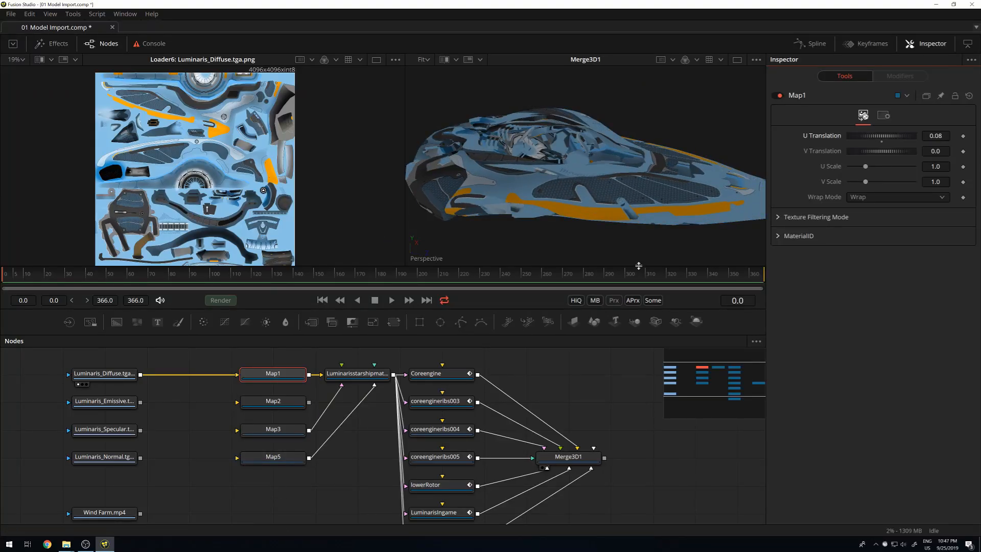
# - Delete Map1, Map2, Map3 and Map5 so Luminaris_Diffuse.tga.png feeds the starship material's diffuse input directly
pyautogui.click(272, 403)
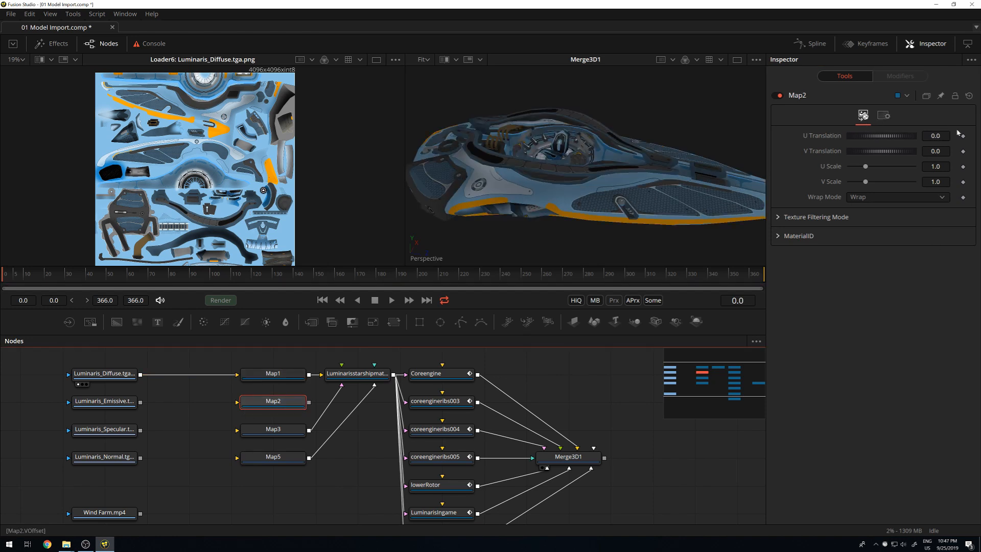
pyautogui.moveTo(284, 507); pyautogui.dragTo(298, 368)
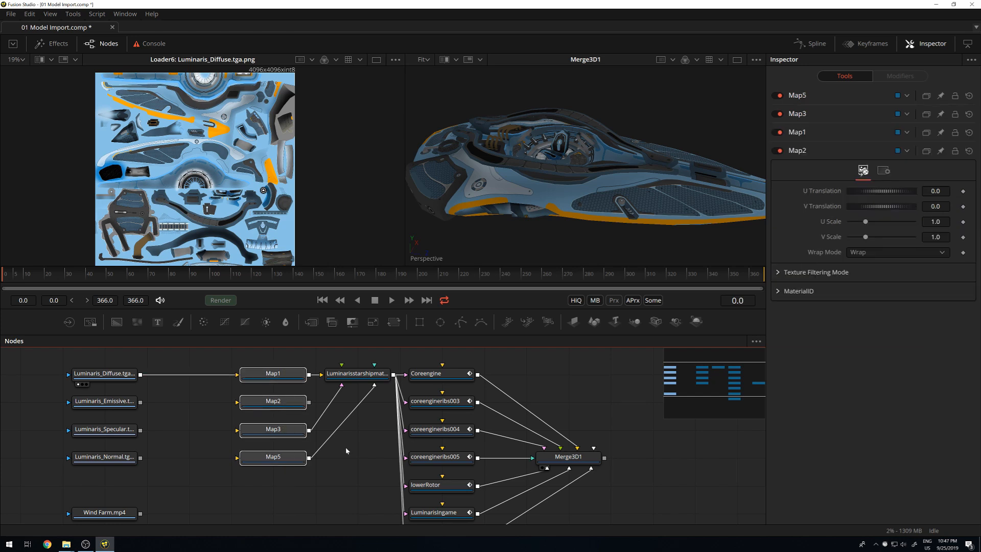
pyautogui.press('Delete')
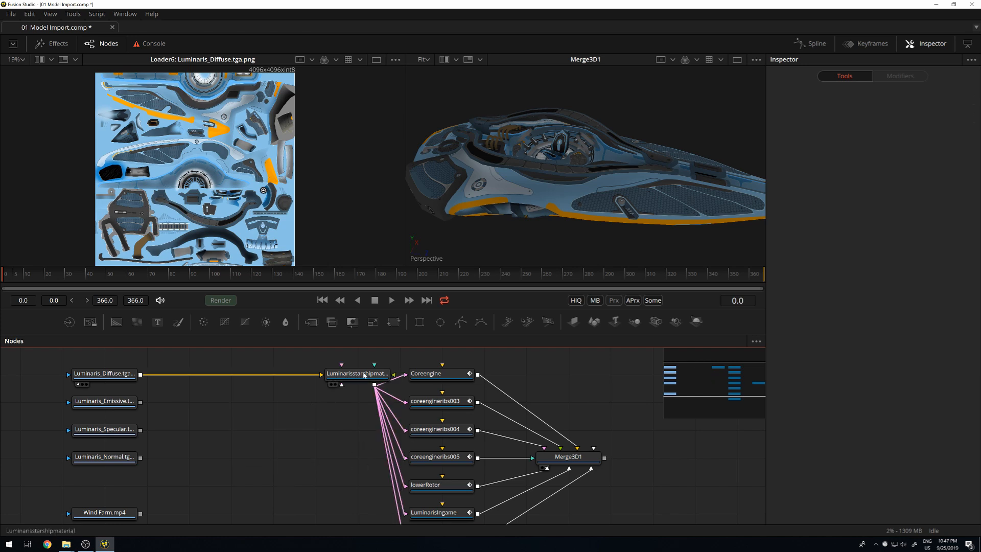
pyautogui.click(113, 383)
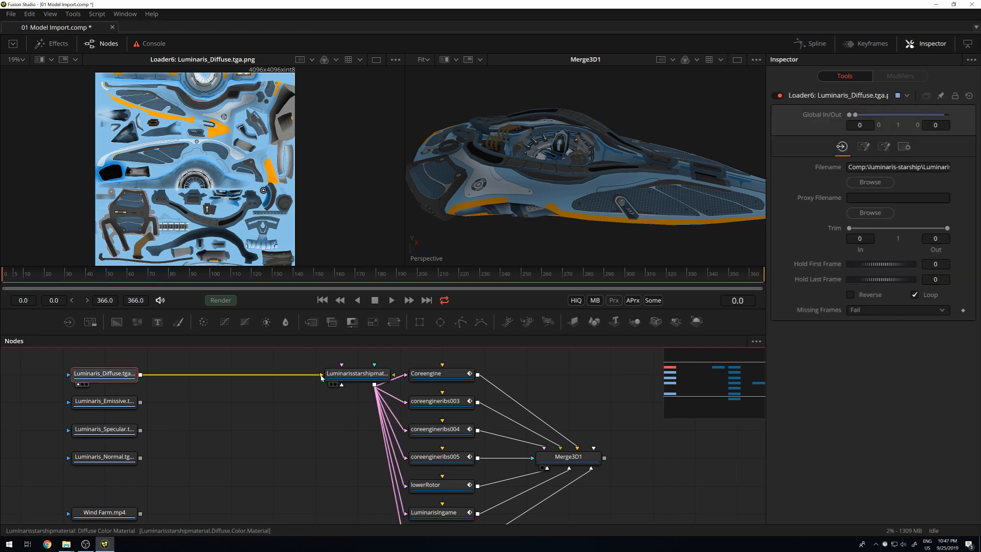
# - Display Luminaris_Specular.tga.png in the first viewer and connect it to the starship material's Specular Color Material input
pyautogui.click(105, 432)
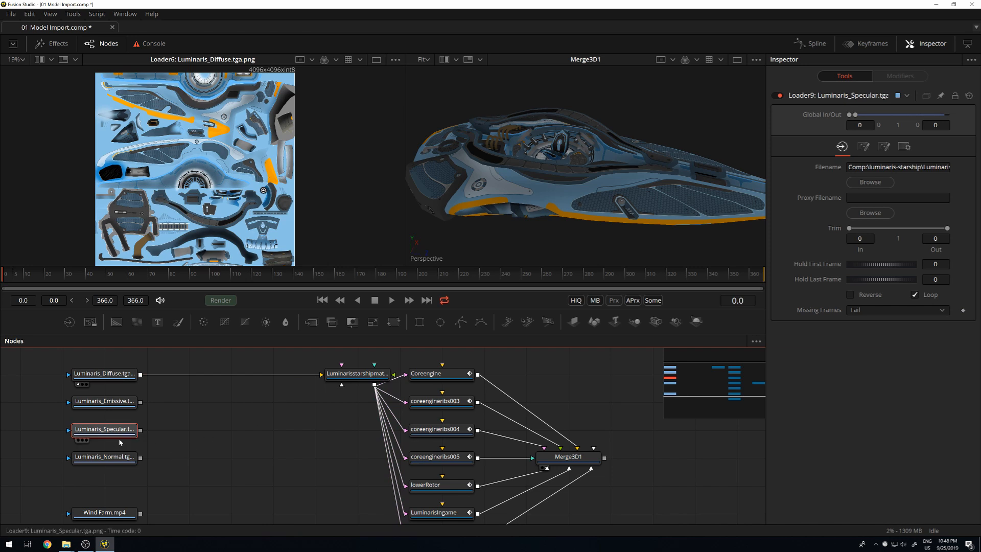
pyautogui.press('1')
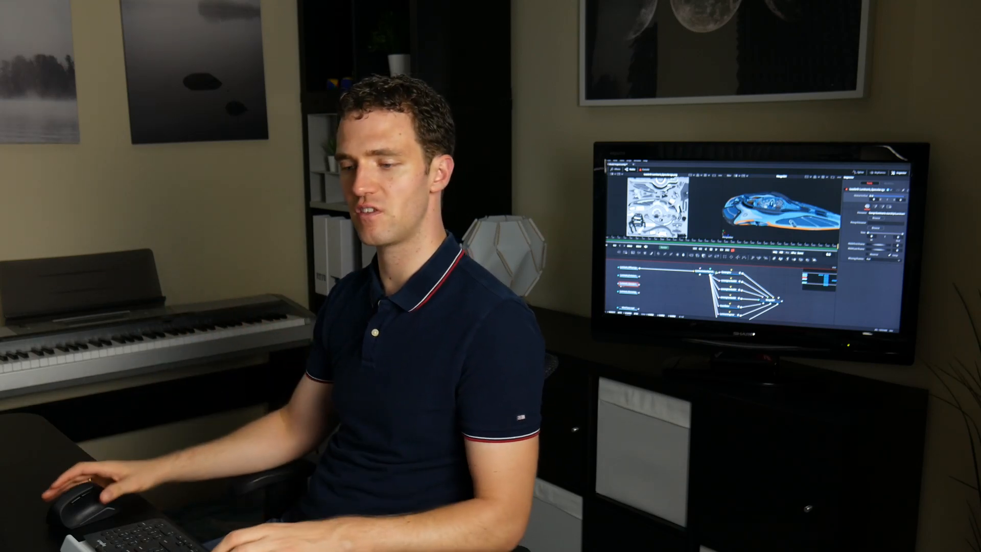
pyautogui.moveTo(640, 286); pyautogui.dragTo(706, 273)
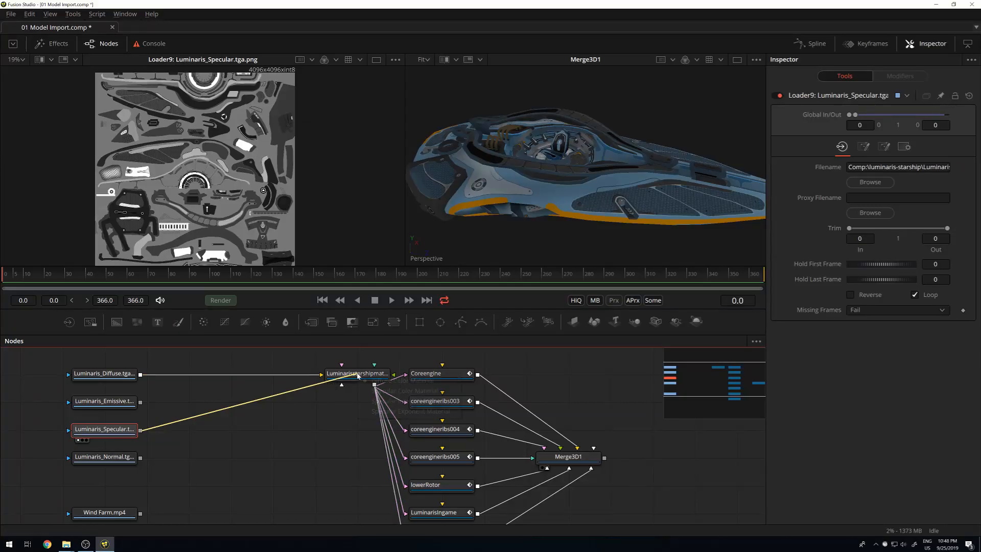
pyautogui.moveTo(356, 377); pyautogui.dragTo(359, 377)
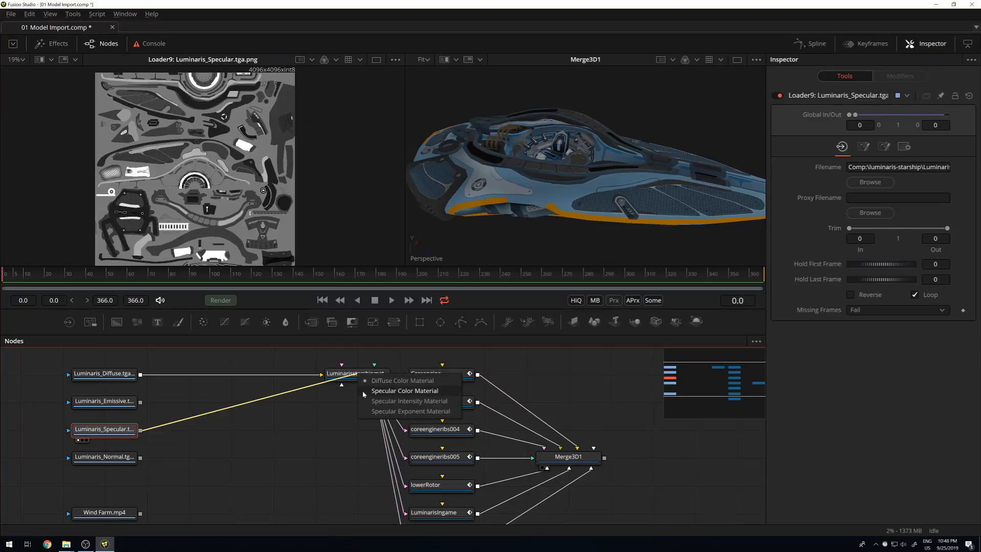
pyautogui.click(416, 391)
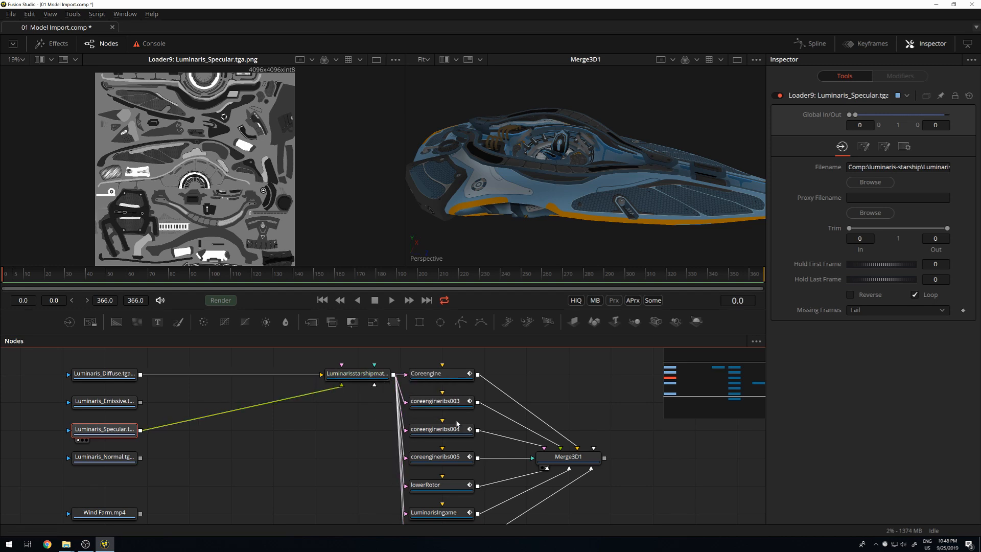
# - Turn on lighting and shadows in the 3D viewer showing Merge3D1
pyautogui.click(599, 459)
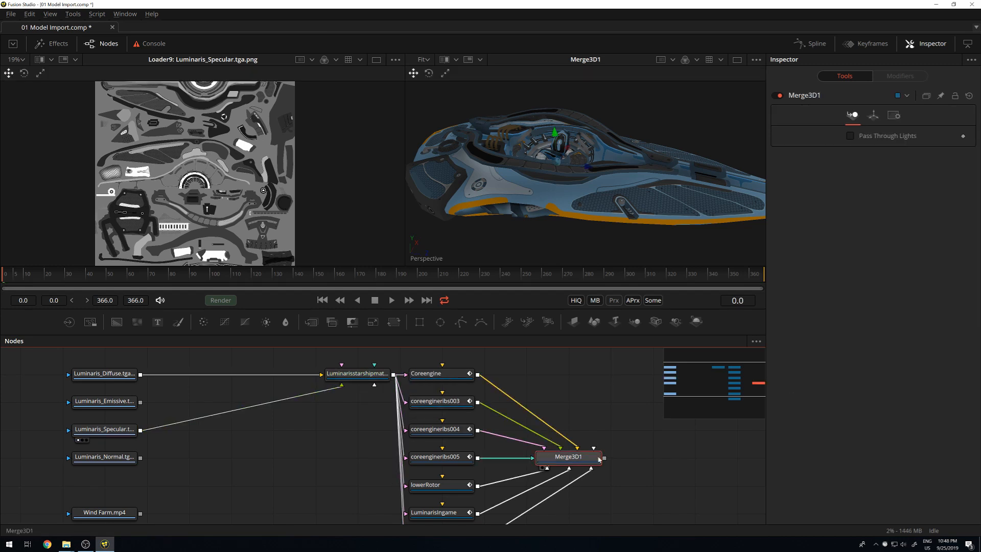
pyautogui.rightClick(627, 161)
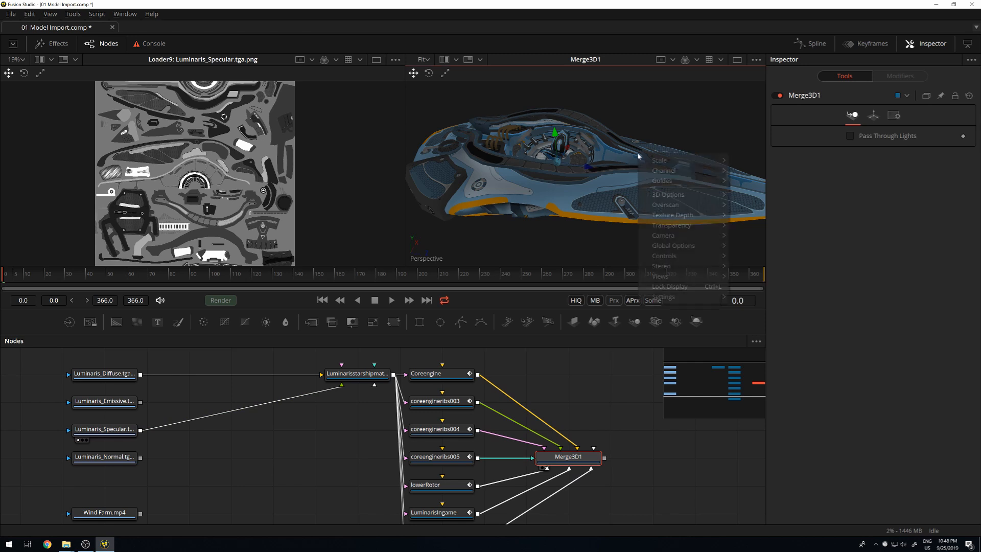
pyautogui.moveTo(680, 194)
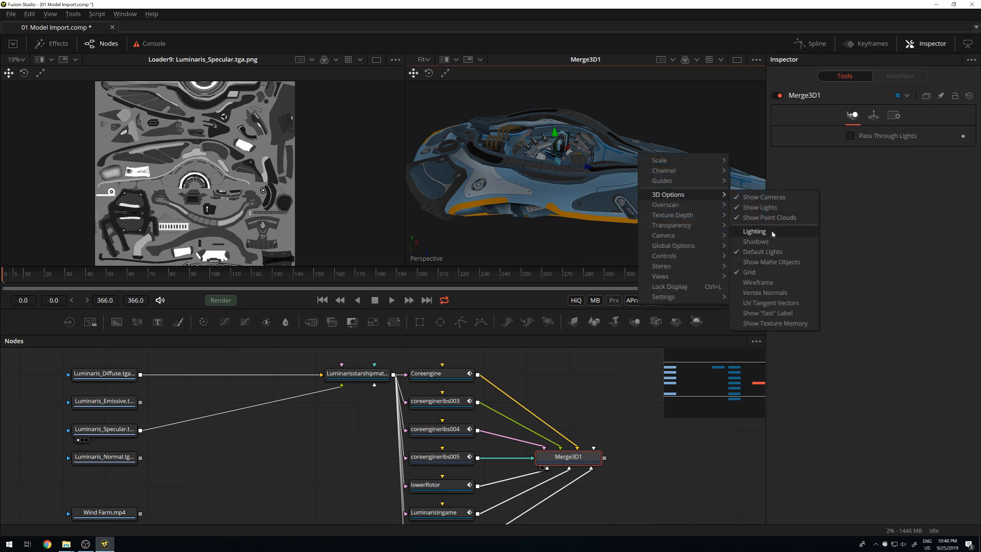
pyautogui.click(754, 232)
pyautogui.rightClick(640, 182)
pyautogui.moveTo(694, 219)
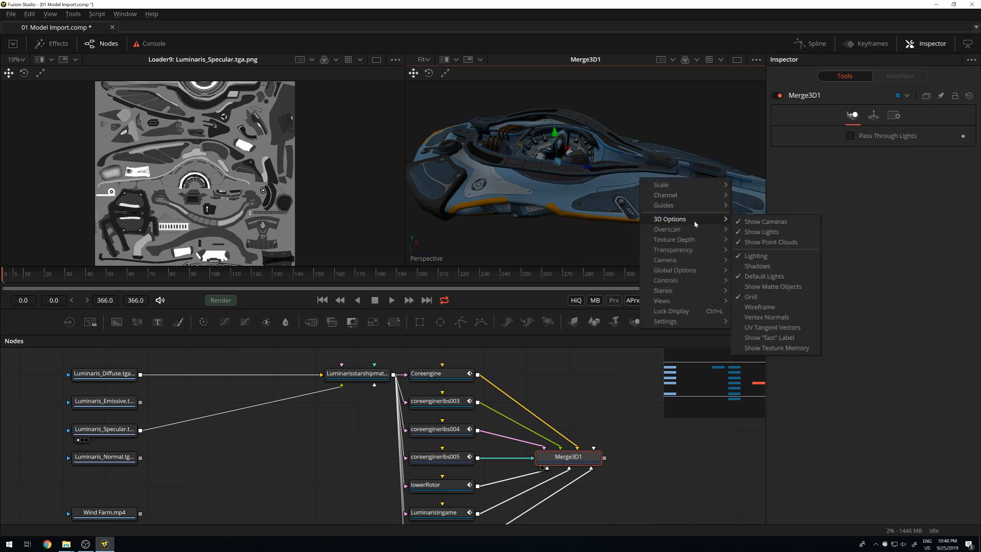
pyautogui.click(773, 264)
pyautogui.moveTo(646, 165); pyautogui.dragTo(544, 160)
pyautogui.moveTo(447, 189); pyautogui.dragTo(588, 186)
pyautogui.moveTo(533, 228); pyautogui.dragTo(558, 168)
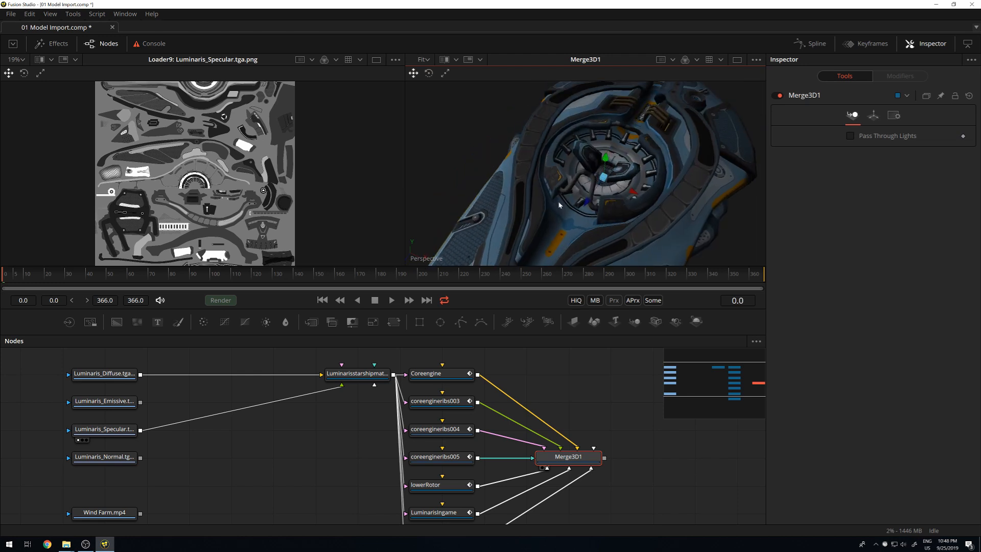
pyautogui.moveTo(559, 206); pyautogui.dragTo(570, 175)
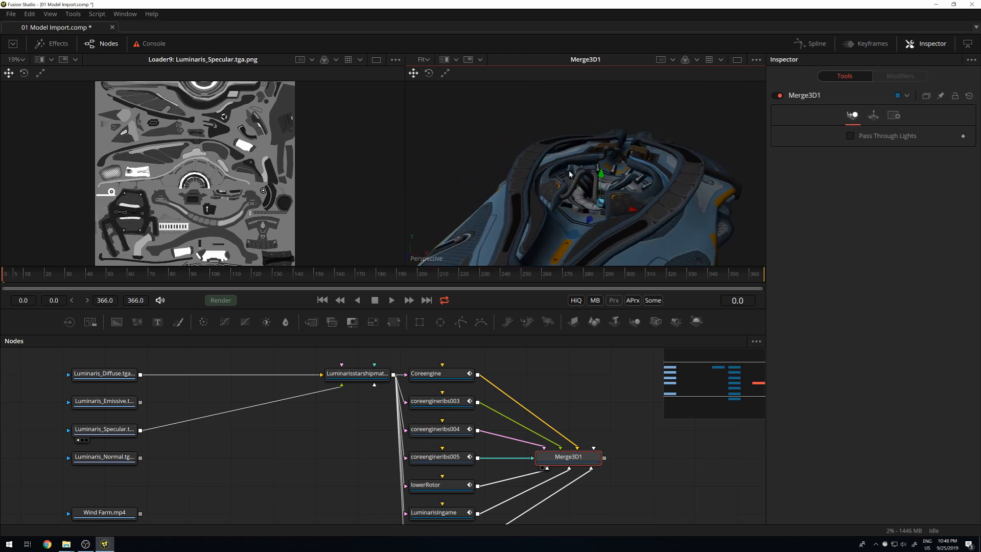
# - Display the diffuse texture in the first viewer for comparison and set the starship material's diffuse color to white, value 1.0
pyautogui.click(358, 373)
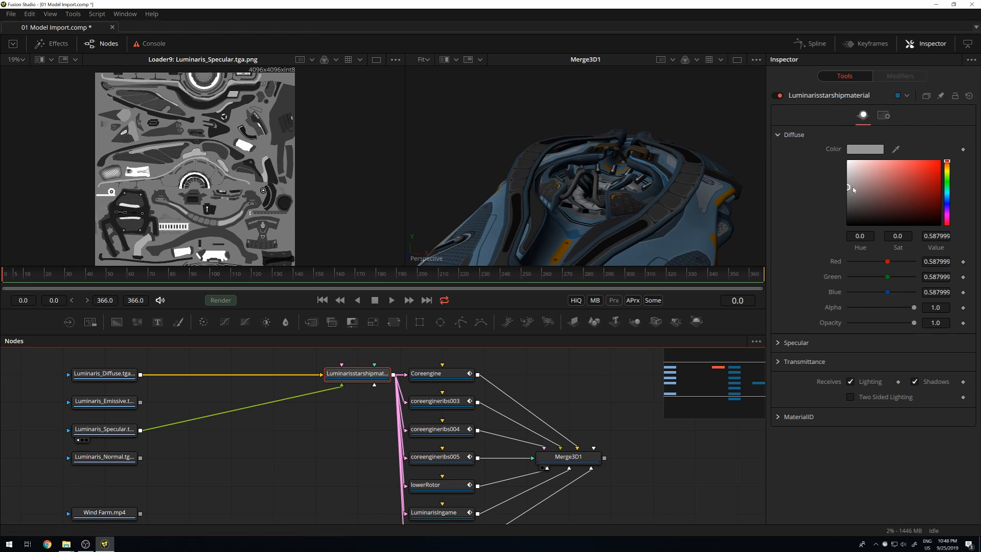
pyautogui.moveTo(853, 190); pyautogui.dragTo(837, 175)
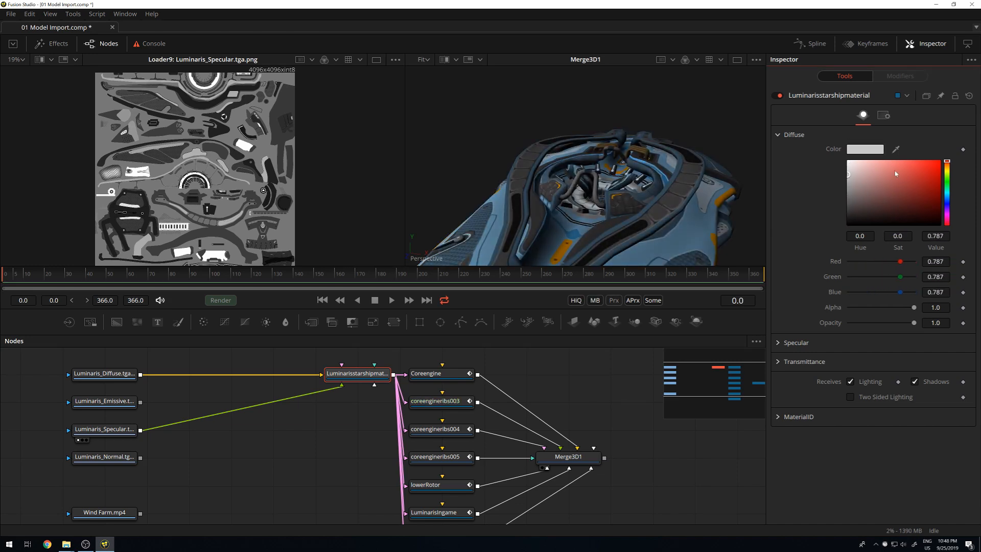
pyautogui.click(105, 374)
pyautogui.press('1')
pyautogui.click(374, 372)
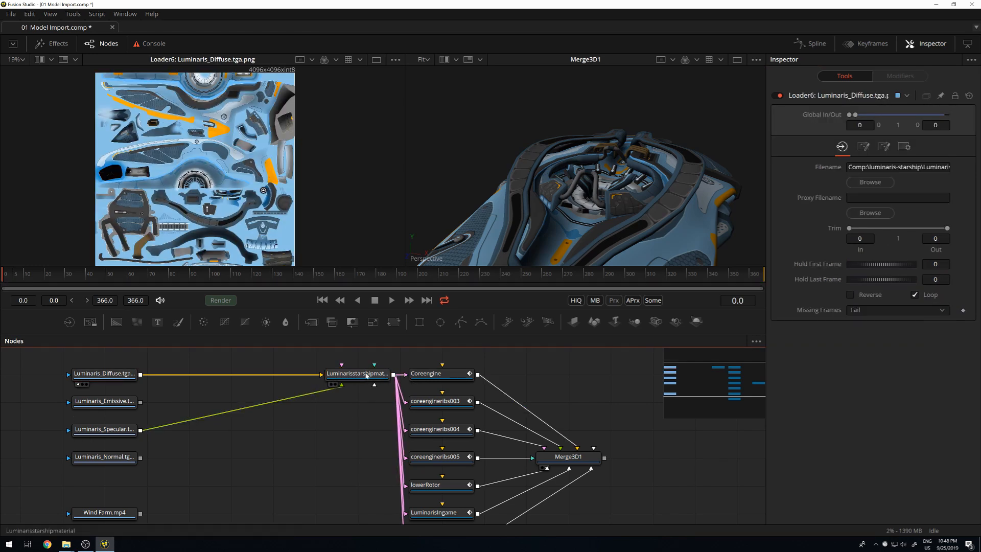
pyautogui.moveTo(855, 189); pyautogui.dragTo(848, 162)
pyautogui.scroll(-3, 574, 174)
pyautogui.moveTo(590, 163); pyautogui.dragTo(618, 108)
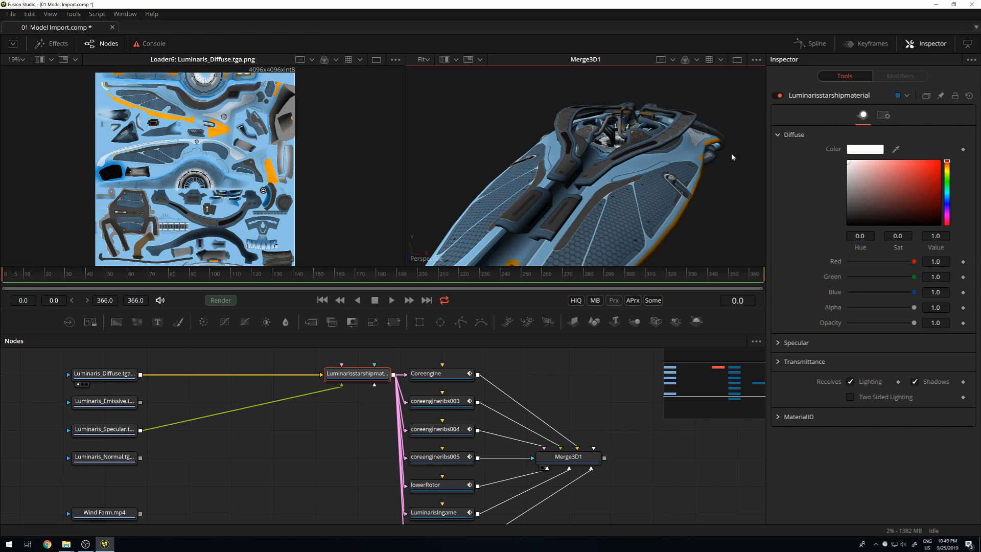
# - Set the starship material's specular color to white, value 1.0, and its specular intensity to 1.0
pyautogui.click(790, 348)
pyautogui.scroll(-3, 853, 263)
pyautogui.moveTo(852, 287); pyautogui.dragTo(831, 269)
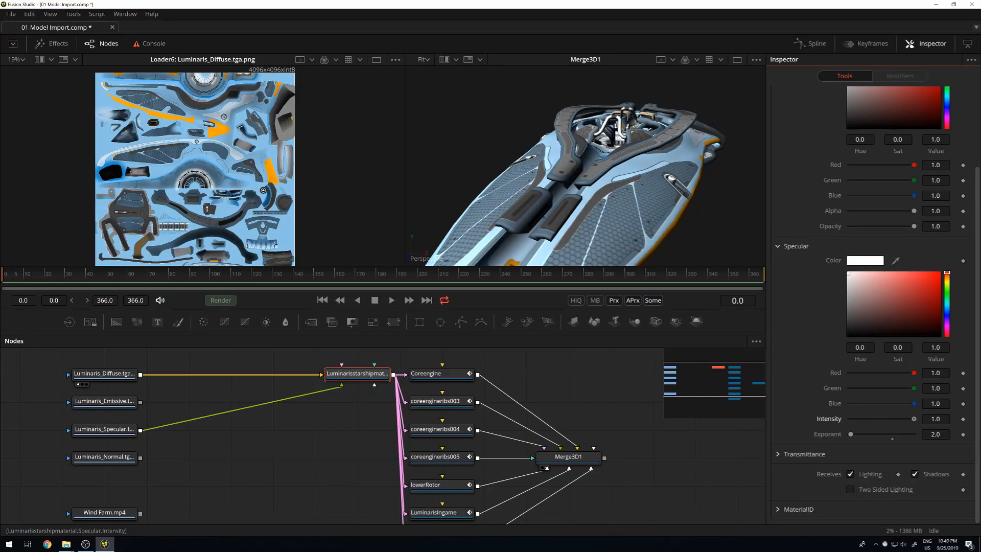
pyautogui.moveTo(915, 419); pyautogui.dragTo(851, 415)
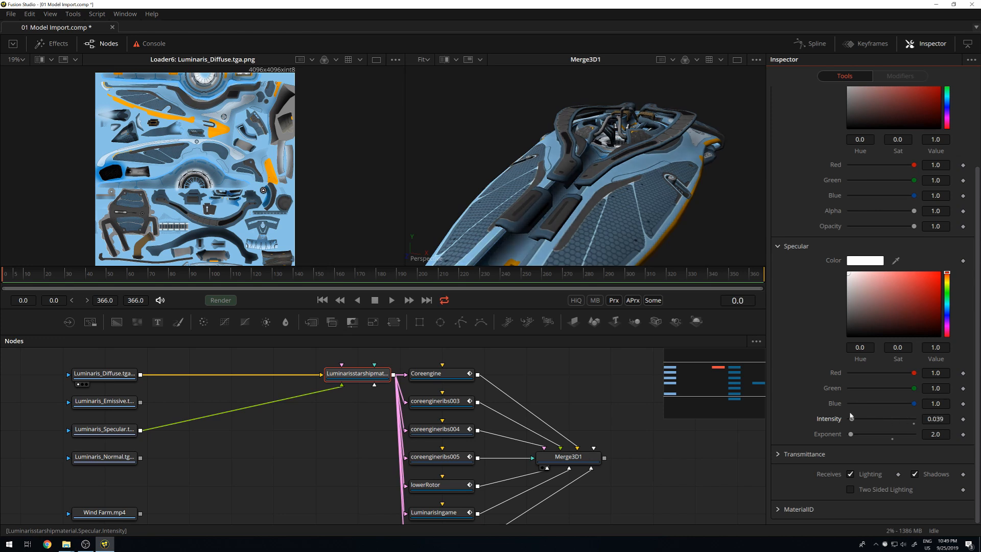
pyautogui.moveTo(851, 416); pyautogui.dragTo(910, 411)
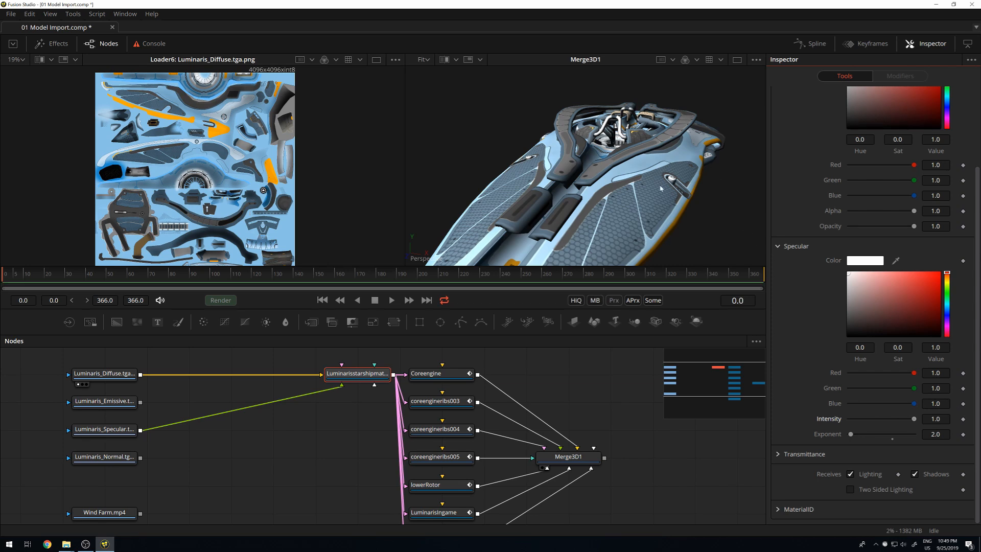
# - Display Luminaris_Specular.tga.png in the first viewer and inspect the specular highlights on the ship's hull and engine up close
pyautogui.click(127, 432)
pyautogui.press('1')
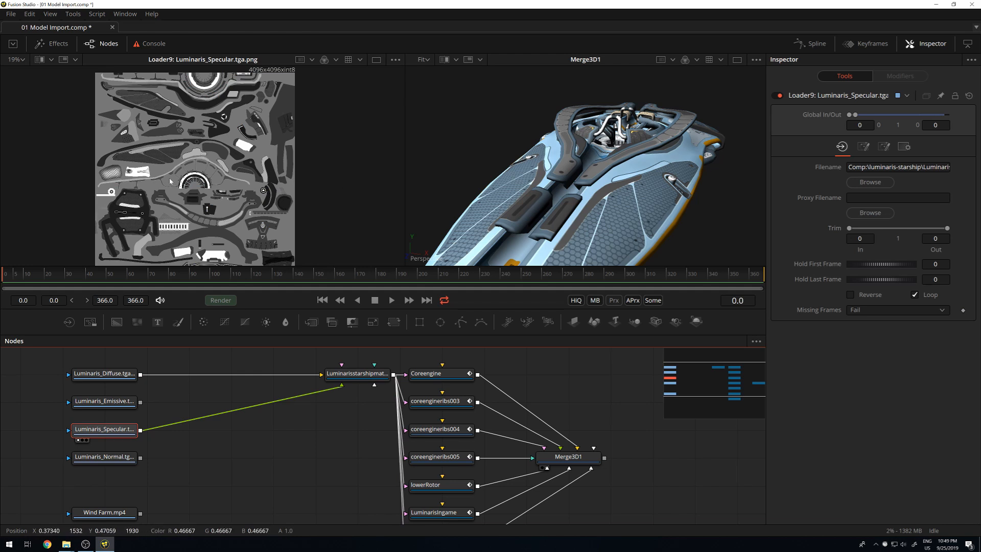
pyautogui.moveTo(674, 131); pyautogui.dragTo(588, 161)
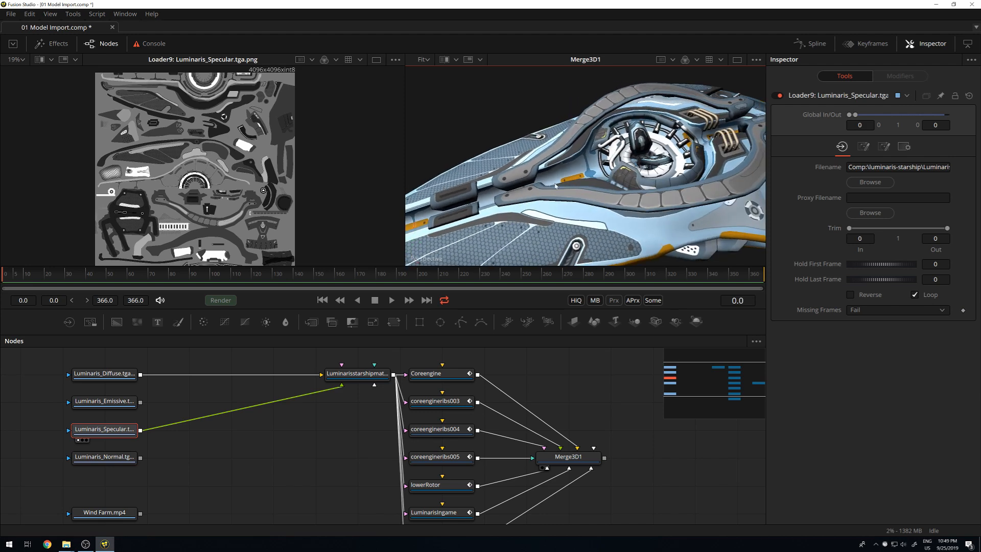
pyautogui.scroll(5, 587, 166)
pyautogui.moveTo(588, 166); pyautogui.dragTo(626, 184)
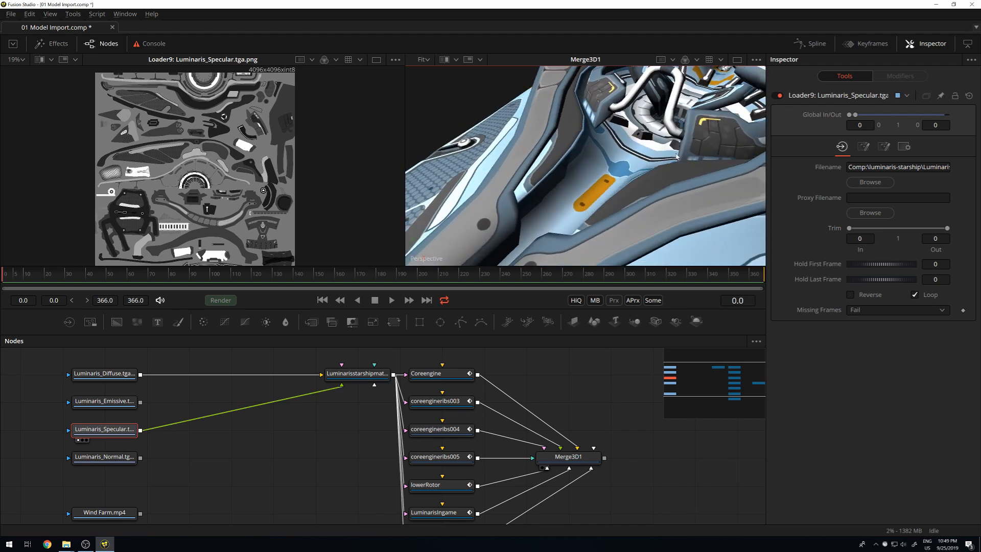
pyautogui.scroll(-4, 613, 184)
# - Set the starship material's specular exponent to 50.0
pyautogui.click(358, 374)
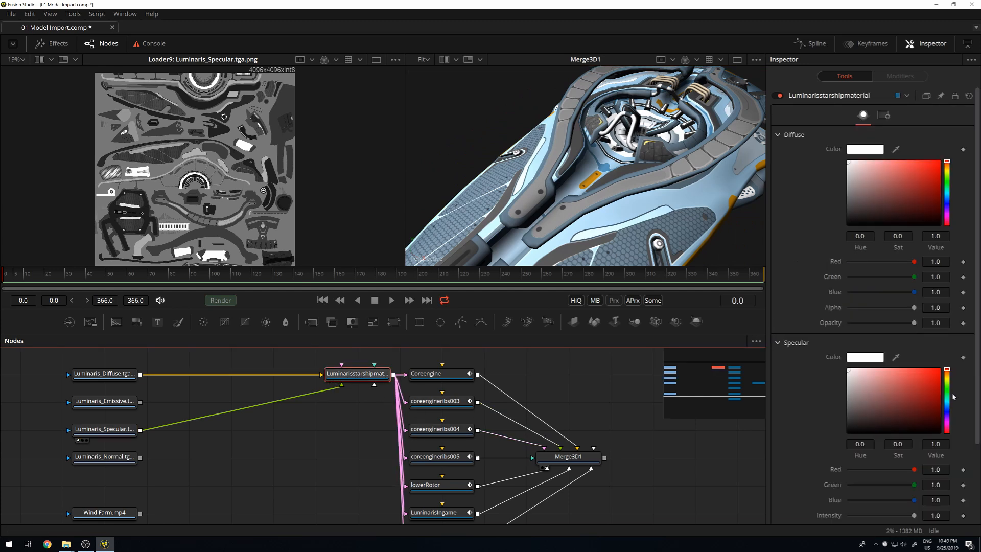
pyautogui.scroll(-3, 884, 420)
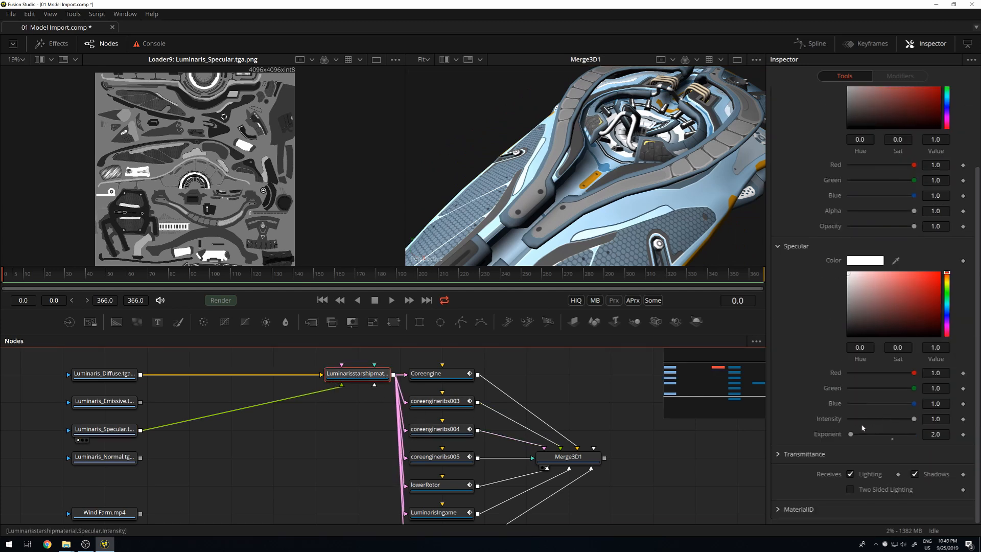
pyautogui.moveTo(851, 438)
pyautogui.mouseDown()
pyautogui.moveTo(907, 439)
pyautogui.moveTo(893, 441)
pyautogui.mouseUp()
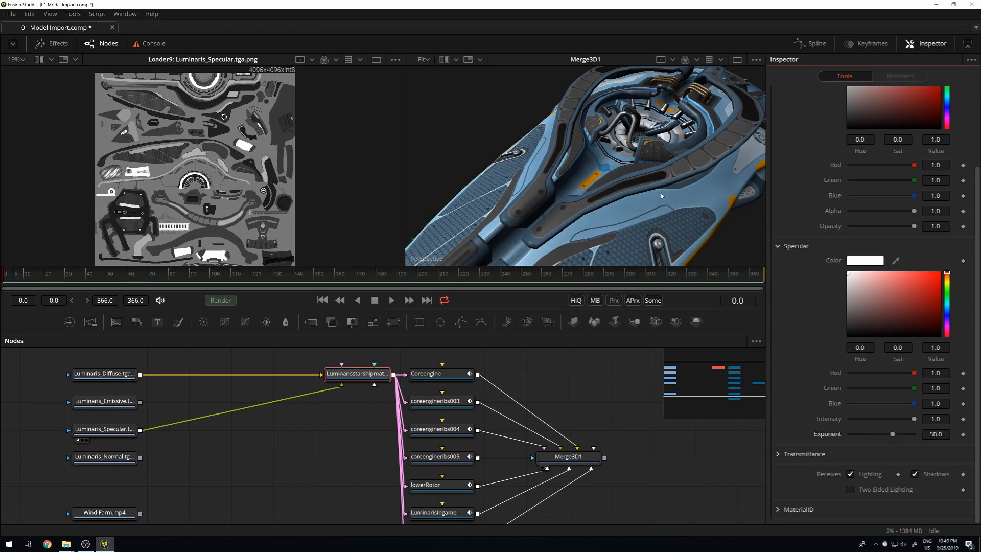
pyautogui.scroll(5, 677, 102)
pyautogui.moveTo(677, 101); pyautogui.dragTo(587, 158)
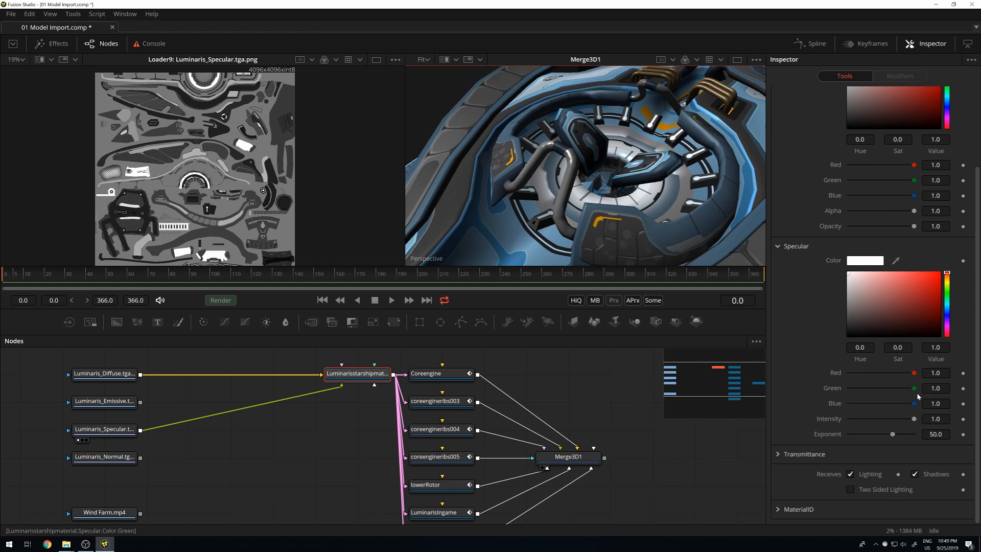
# - Try specular exponents of 6.3 and 100.0 on the starship material, then restore it to 50.0
pyautogui.moveTo(893, 434); pyautogui.dragTo(857, 435)
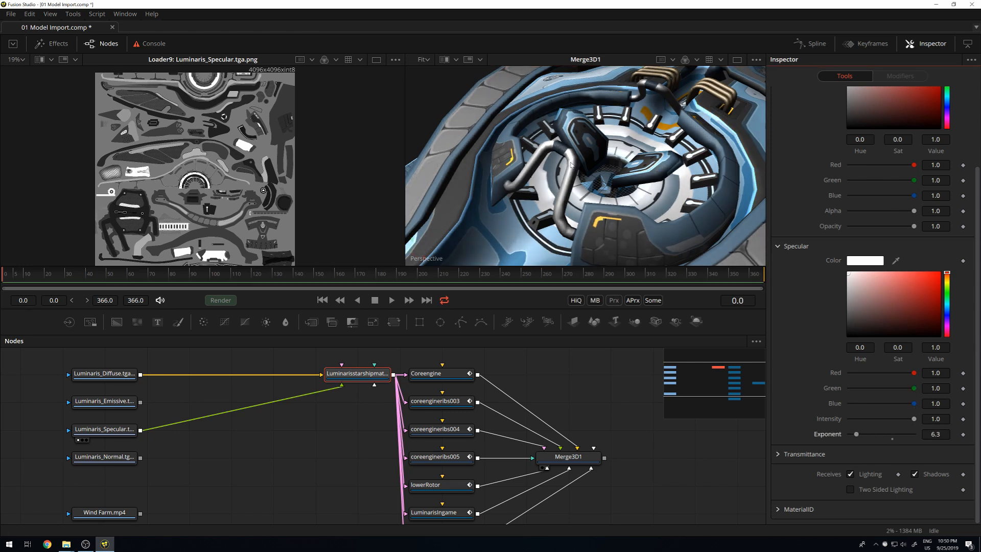
pyautogui.click(892, 440)
pyautogui.moveTo(892, 434); pyautogui.dragTo(927, 435)
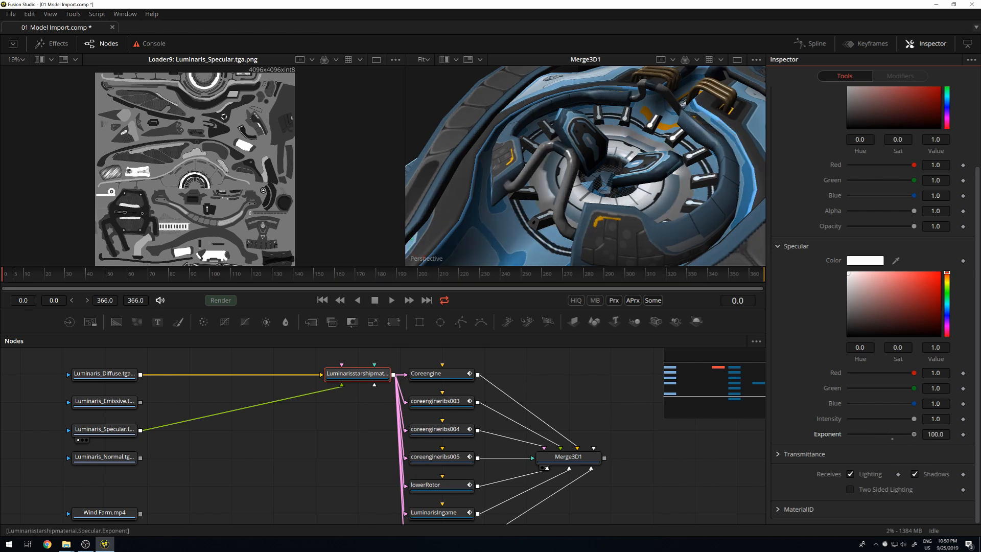
pyautogui.click(893, 439)
# - Display Wind Farm.mp4 in the first viewer and Merge3D1 in the second, enlarging the footage to 51%
pyautogui.scroll(-1, 257, 426)
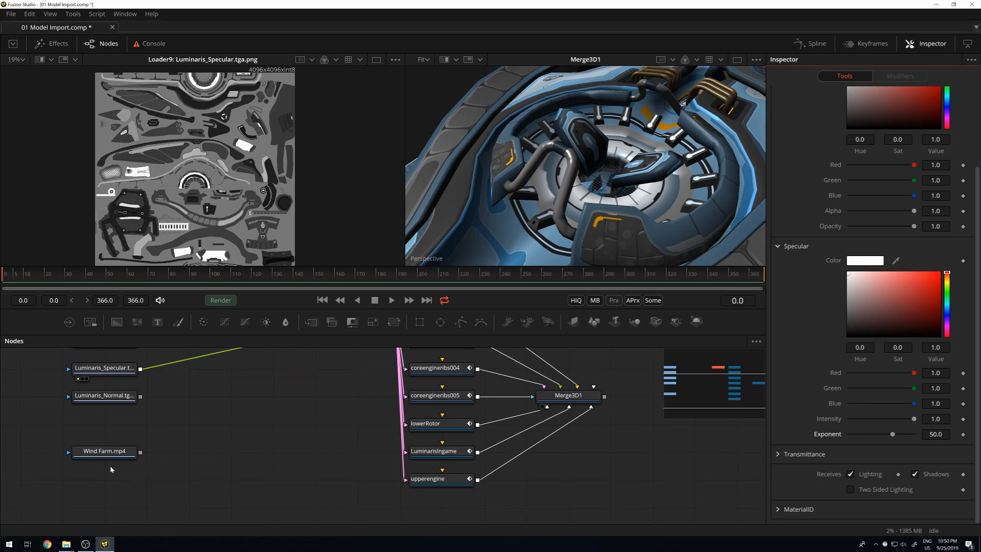
pyautogui.click(134, 453)
pyautogui.press('1')
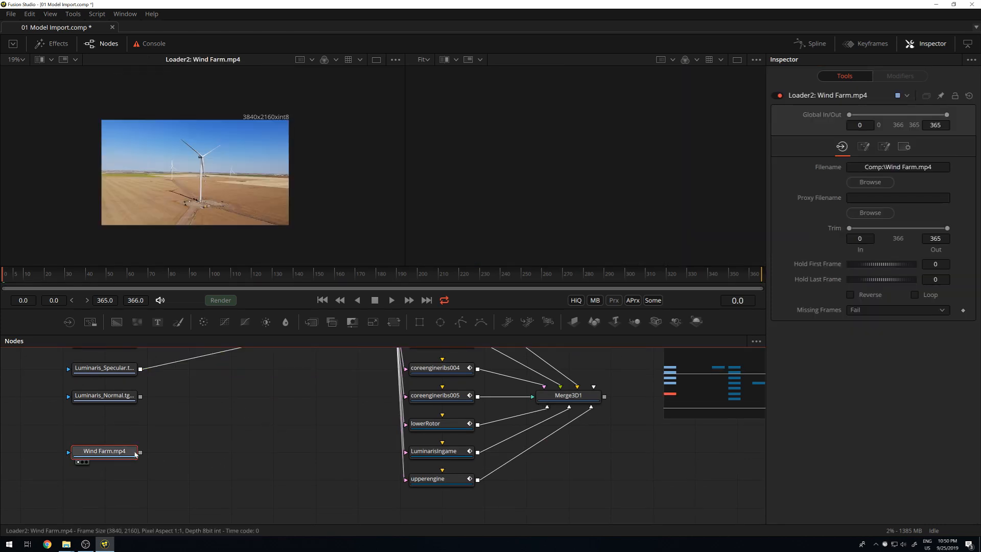
pyautogui.click(569, 396)
pyautogui.press('2')
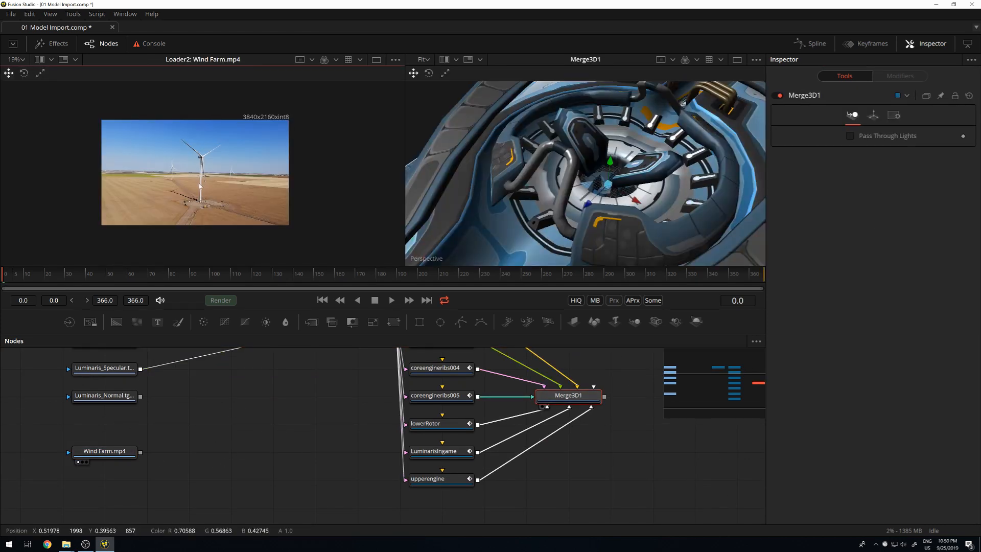
pyautogui.hotkey('ctrl', 'f')
pyautogui.scroll(8, 204, 213)
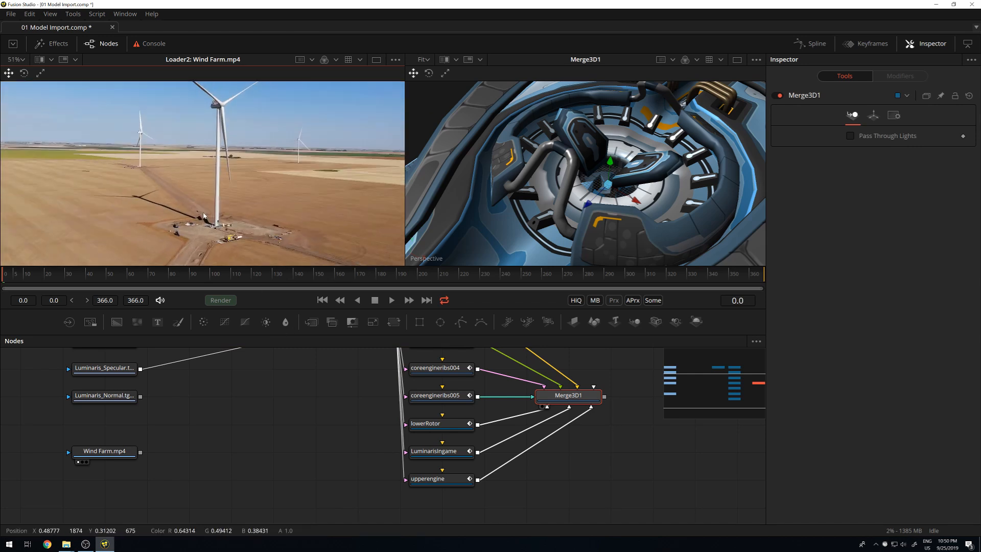
# - Examine the vehicles and turbine base in the Wind Farm footage up close, checking highlights and shadows on the metal surfaces
pyautogui.moveTo(204, 213); pyautogui.dragTo(219, 143)
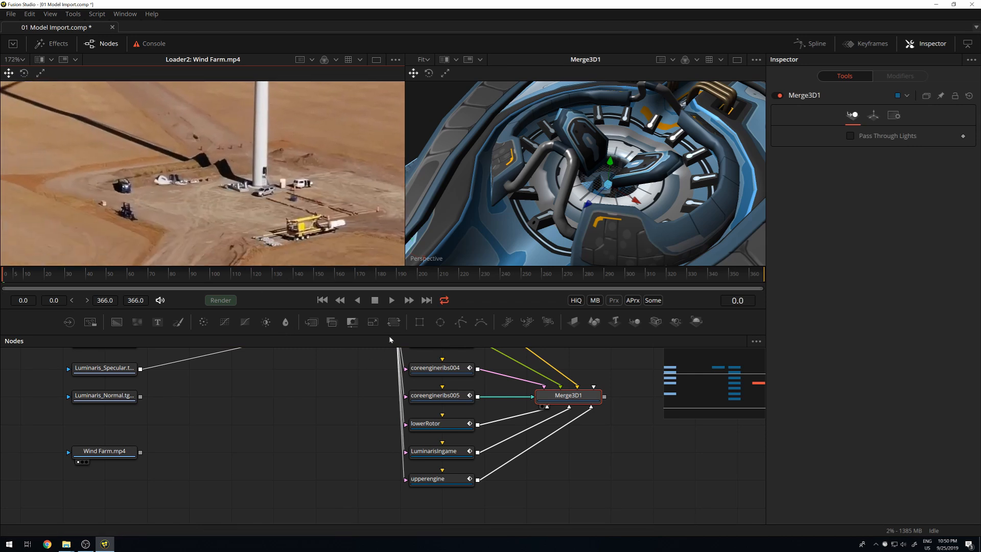
pyautogui.moveTo(393, 333); pyautogui.dragTo(394, 450)
pyautogui.scroll(5, 302, 238)
pyautogui.moveTo(302, 238); pyautogui.dragTo(84, 122)
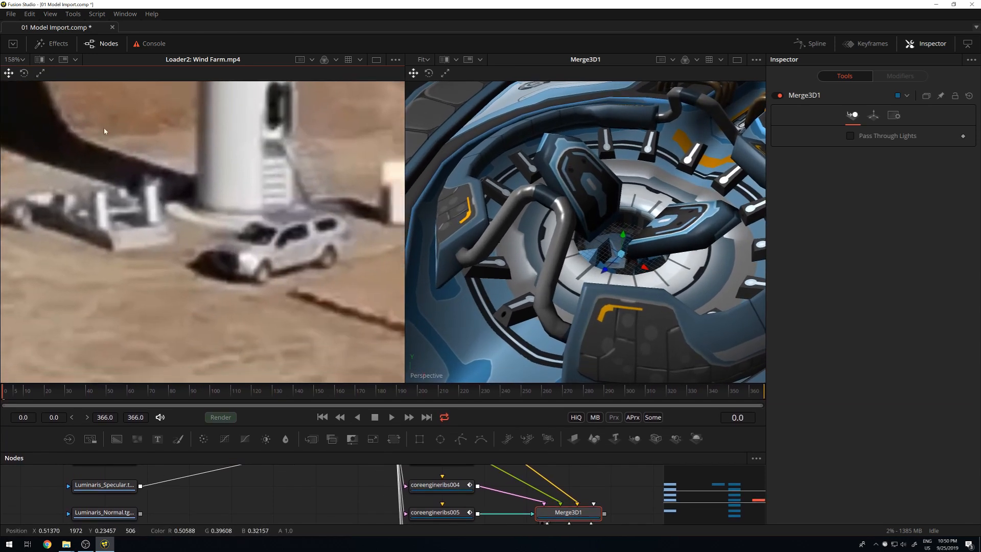
pyautogui.moveTo(235, 259); pyautogui.dragTo(163, 246)
pyautogui.scroll(2, 162, 246)
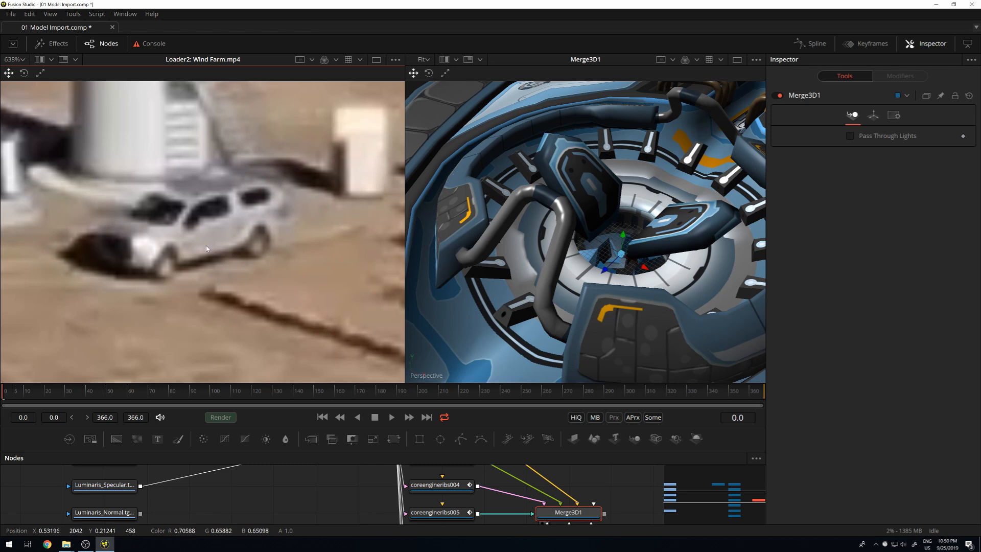
pyautogui.moveTo(224, 235); pyautogui.dragTo(362, 220)
pyautogui.moveTo(183, 222); pyautogui.dragTo(72, 224)
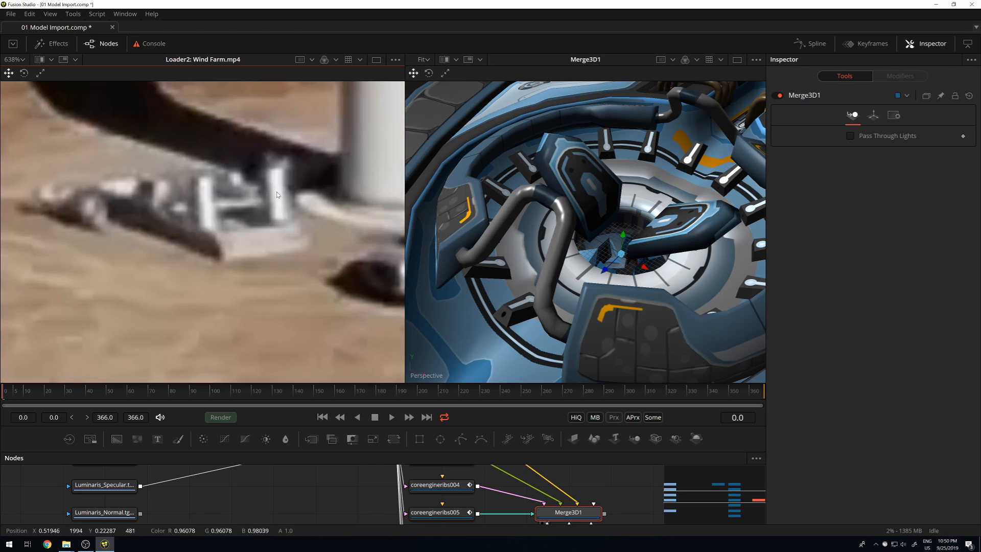
pyautogui.scroll(-1, 276, 201)
pyautogui.moveTo(276, 202); pyautogui.dragTo(399, 198)
pyautogui.moveTo(51, 199); pyautogui.dragTo(273, 201)
pyautogui.scroll(3, 178, 197)
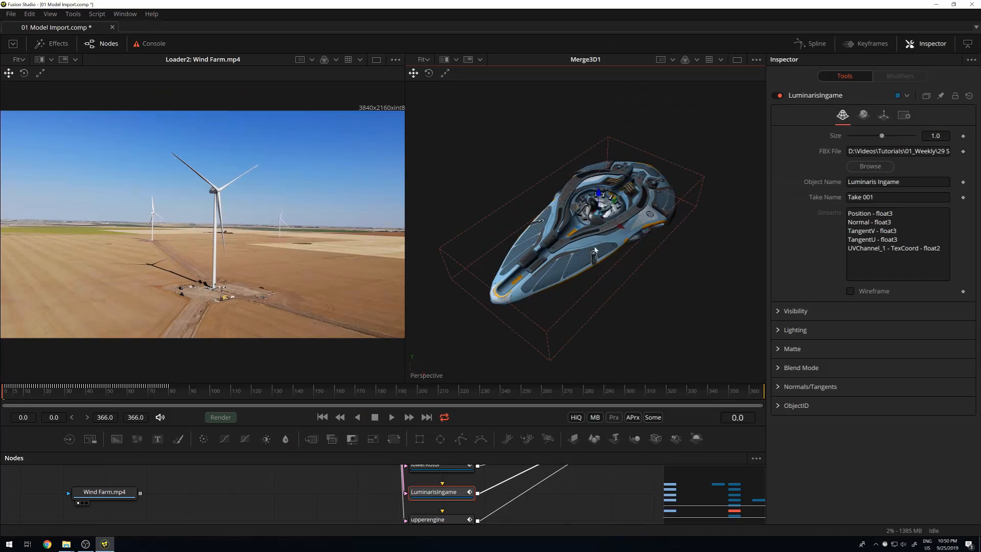
# - Enlarge the node graph area and display Luminaris_Normal.tga.png in the first viewer
pyautogui.moveTo(445, 249); pyautogui.dragTo(608, 254)
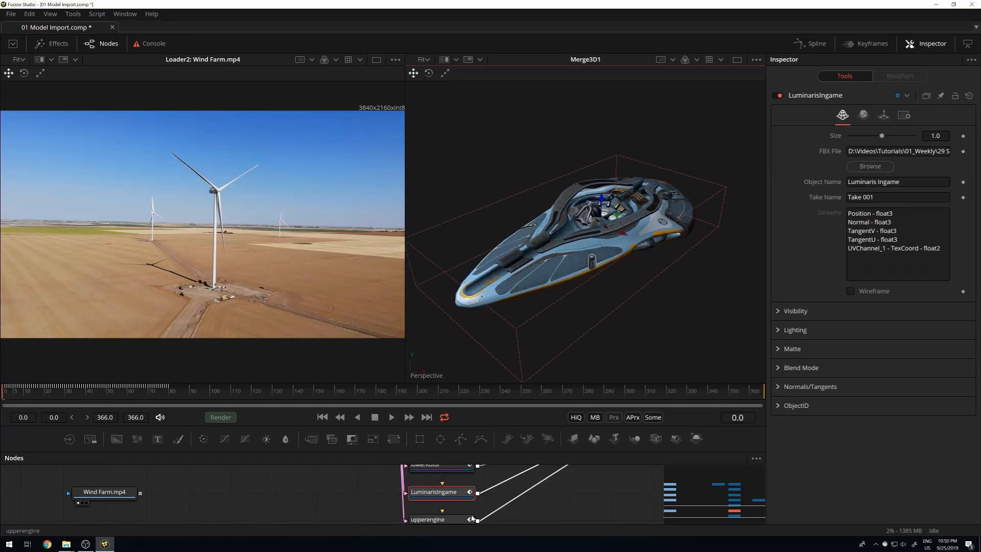
pyautogui.moveTo(559, 487); pyautogui.dragTo(584, 469)
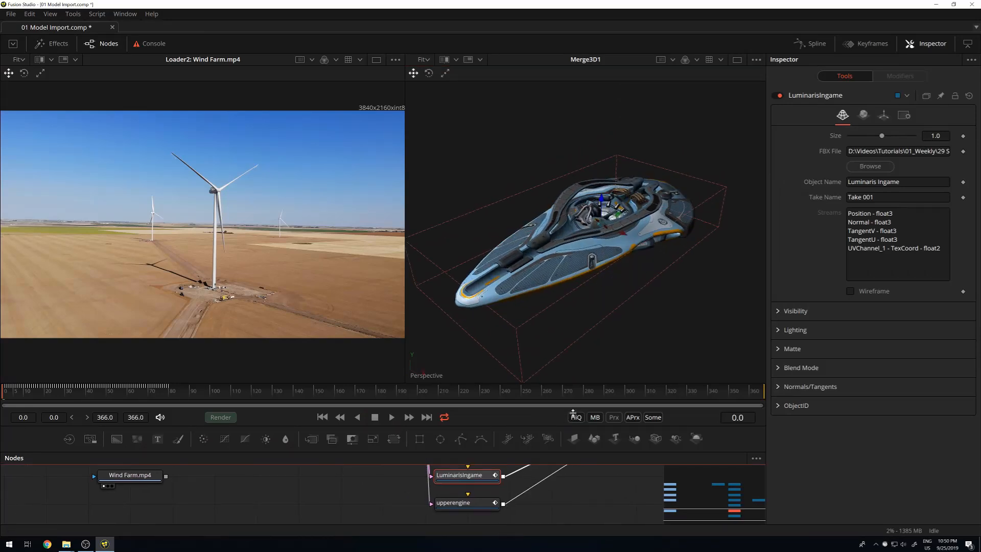
pyautogui.moveTo(569, 421); pyautogui.dragTo(569, 248)
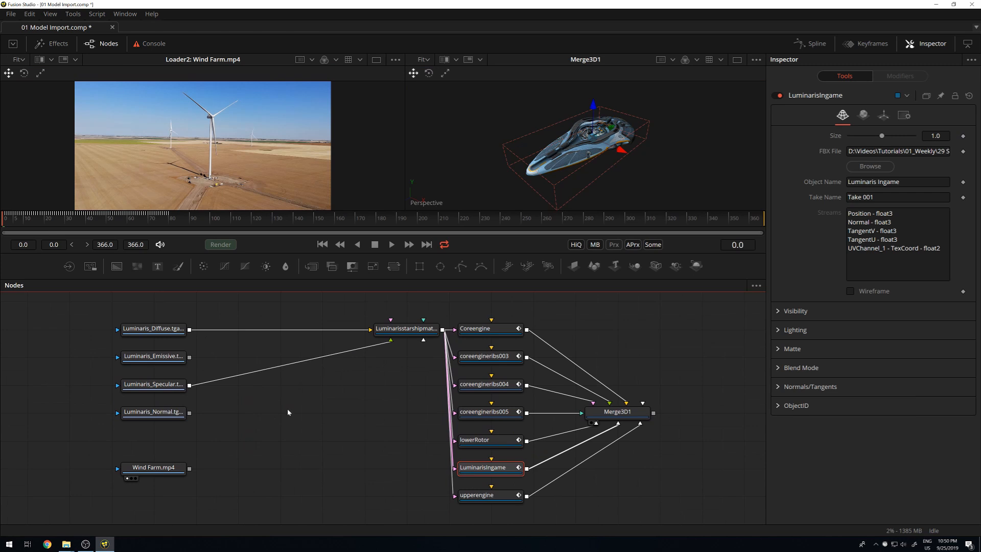
pyautogui.moveTo(346, 416); pyautogui.dragTo(314, 455)
pyautogui.click(145, 452)
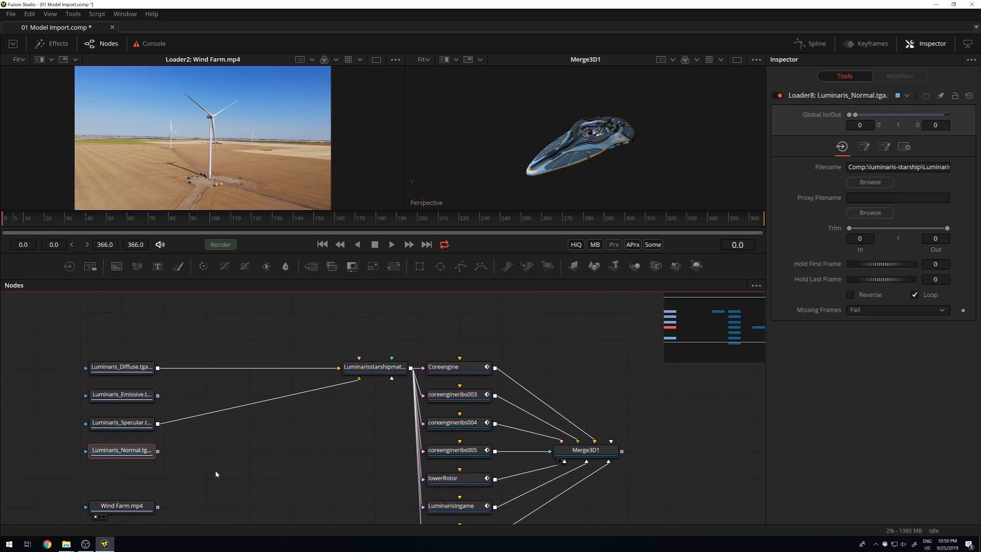
pyautogui.press('1')
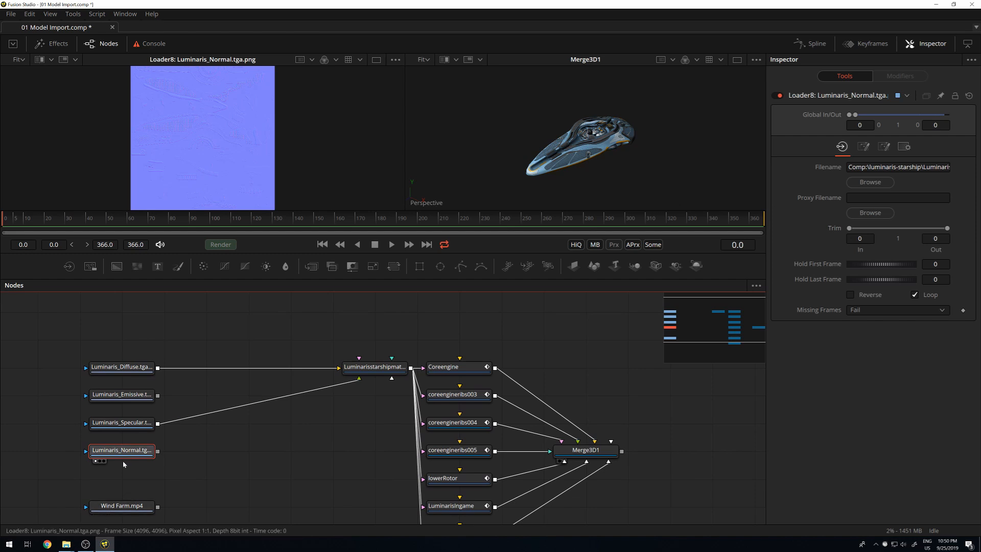
# - Add a BumpMap node in the empty space above the starship material node
pyautogui.click(316, 325)
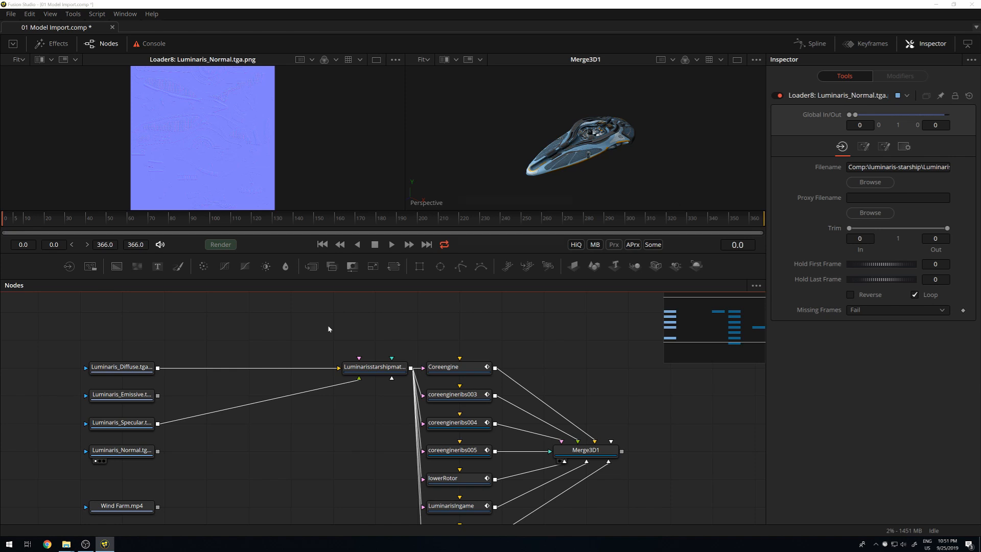
pyautogui.hotkey('shift', 'space')
pyautogui.write('bum')
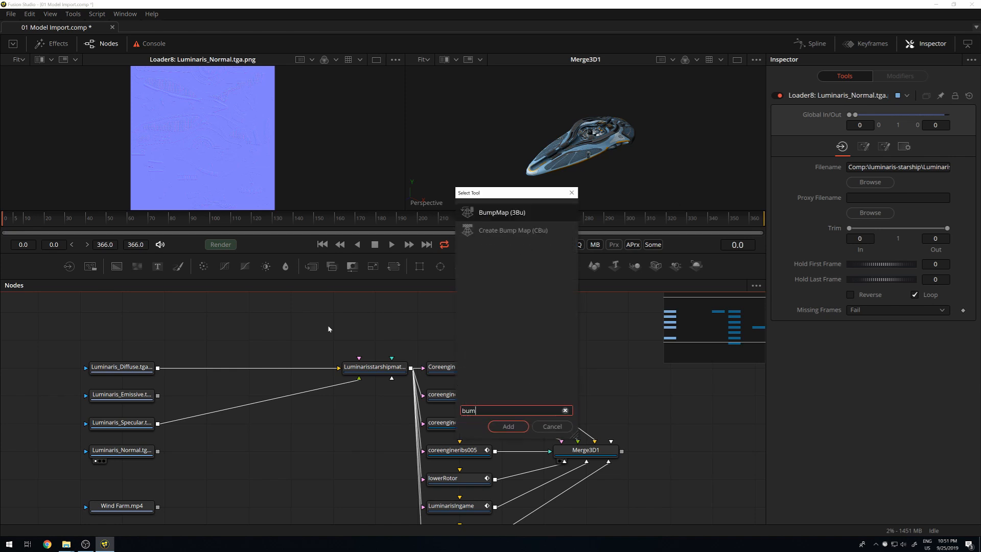
pyautogui.write('p')
pyautogui.press('Return')
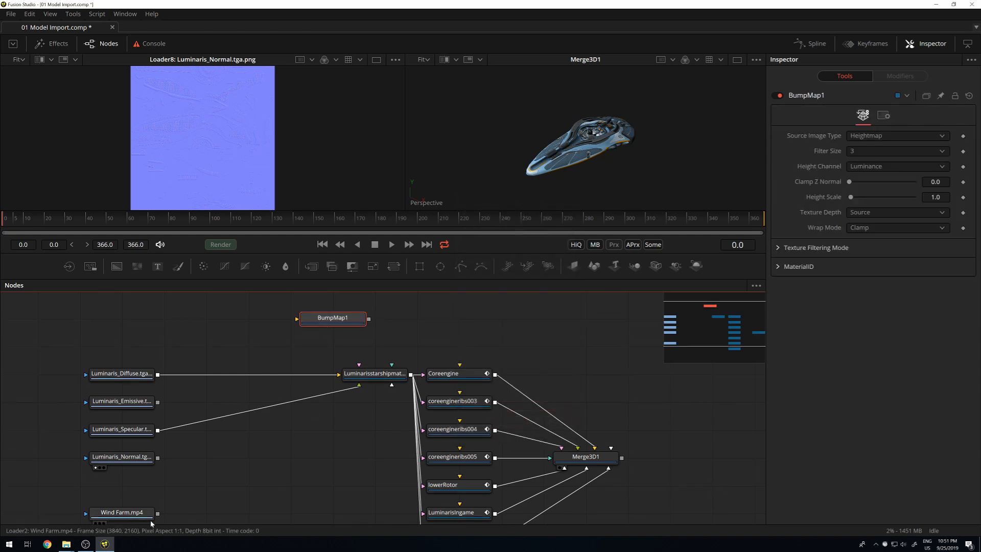
# - Feed the Luminaris_Normal loader into the BumpMap node and connect that node to the starship material's Bumpmap Material input
pyautogui.moveTo(128, 462); pyautogui.dragTo(363, 391)
pyautogui.click(357, 351)
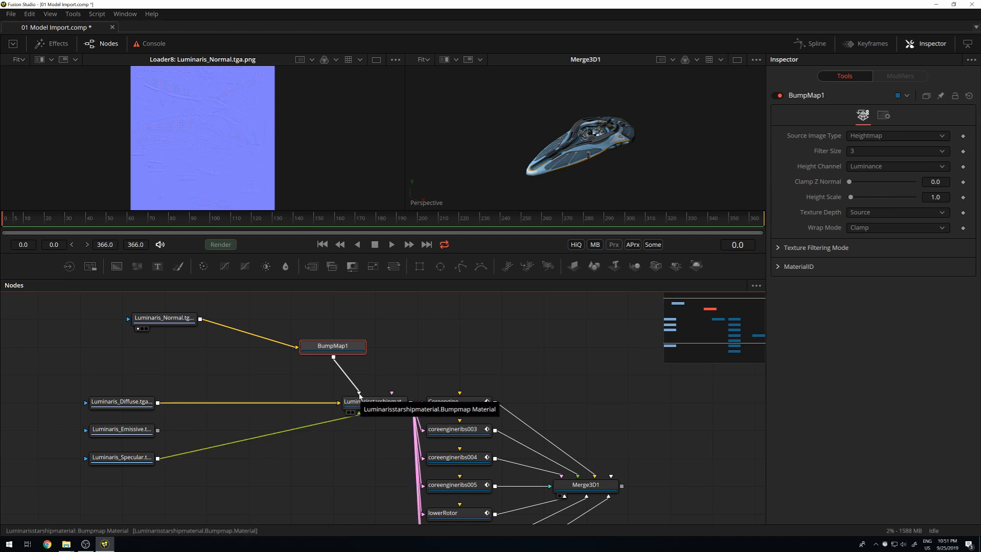
pyautogui.click(364, 402)
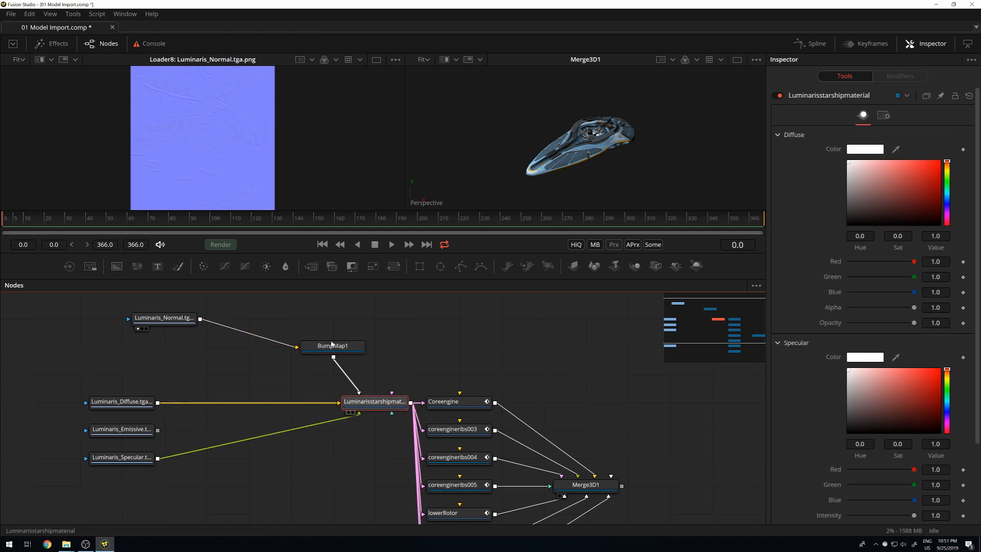
pyautogui.click(331, 347)
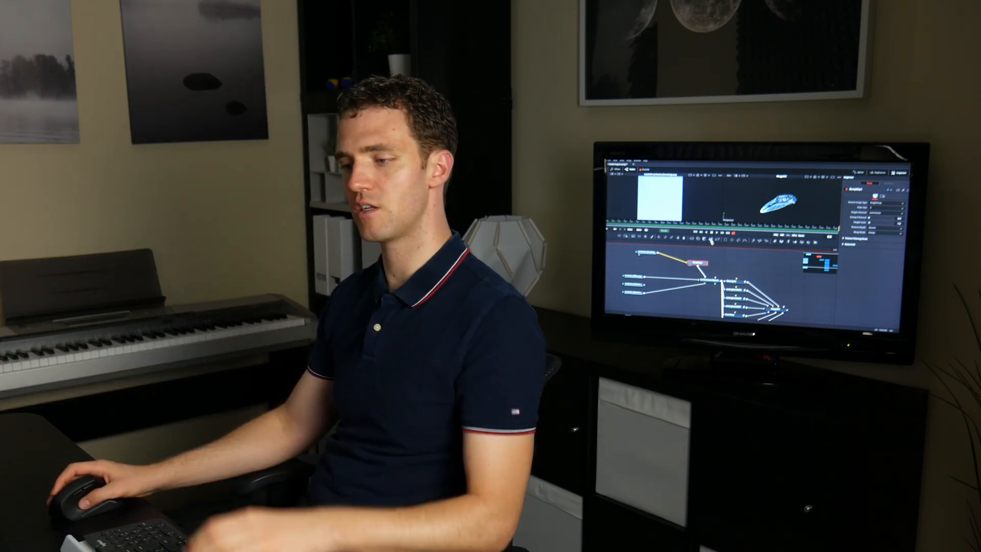
pyautogui.click(710, 280)
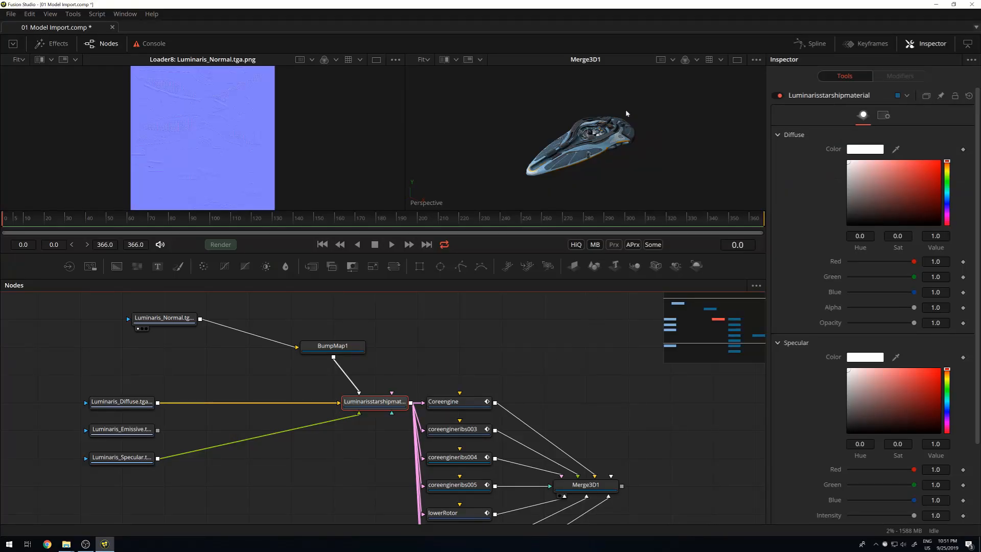
# - Set the BumpMap node's source image type to Bumpmap, with the honeycomb hull panels in close view
pyautogui.moveTo(535, 253); pyautogui.dragTo(534, 326)
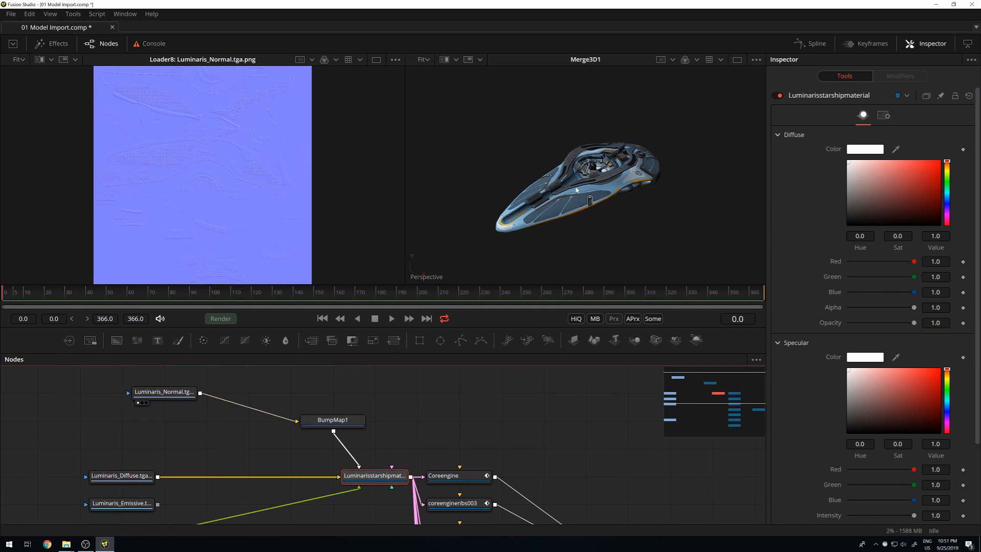
pyautogui.scroll(10, 577, 189)
pyautogui.moveTo(585, 217); pyautogui.dragTo(558, 170)
pyautogui.scroll(-3, 640, 117)
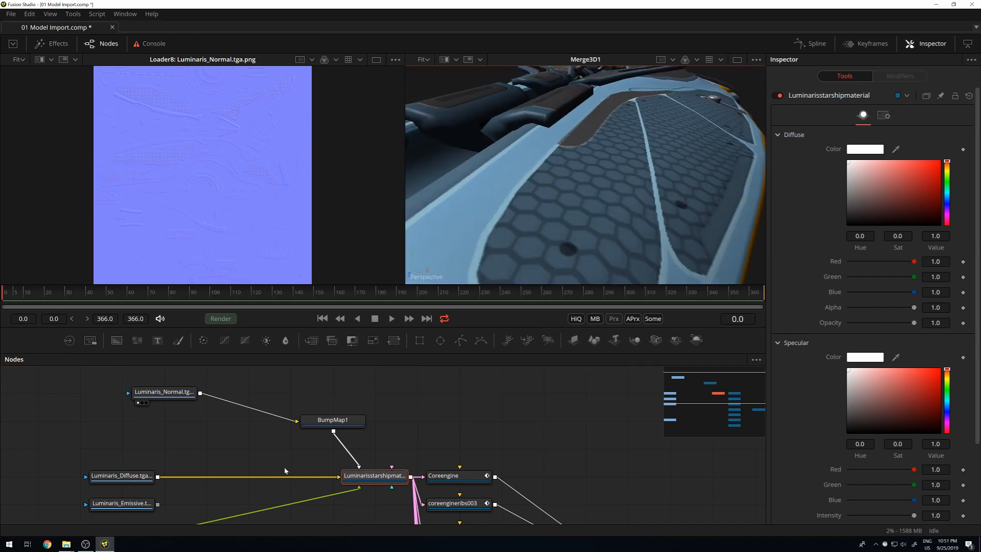
pyautogui.click(327, 425)
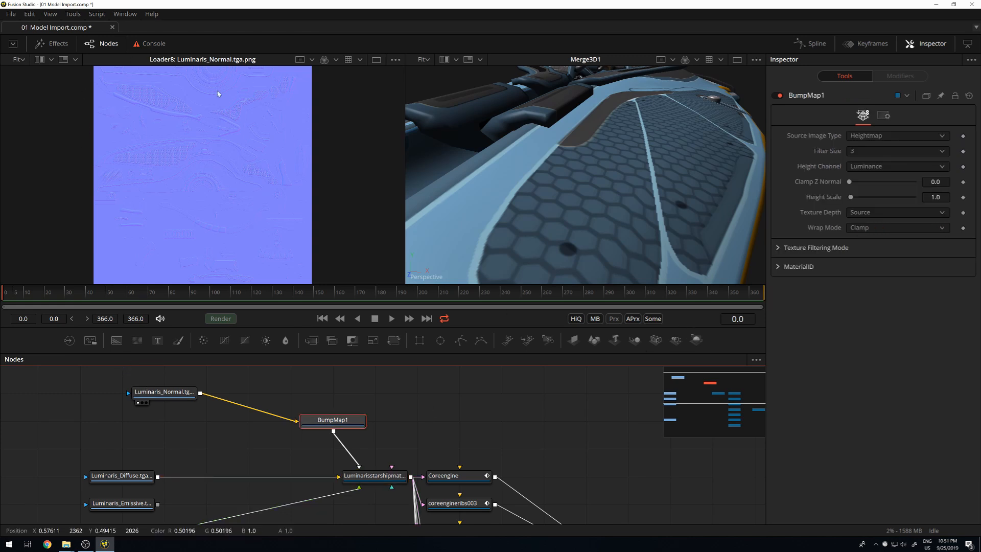
pyautogui.click(869, 136)
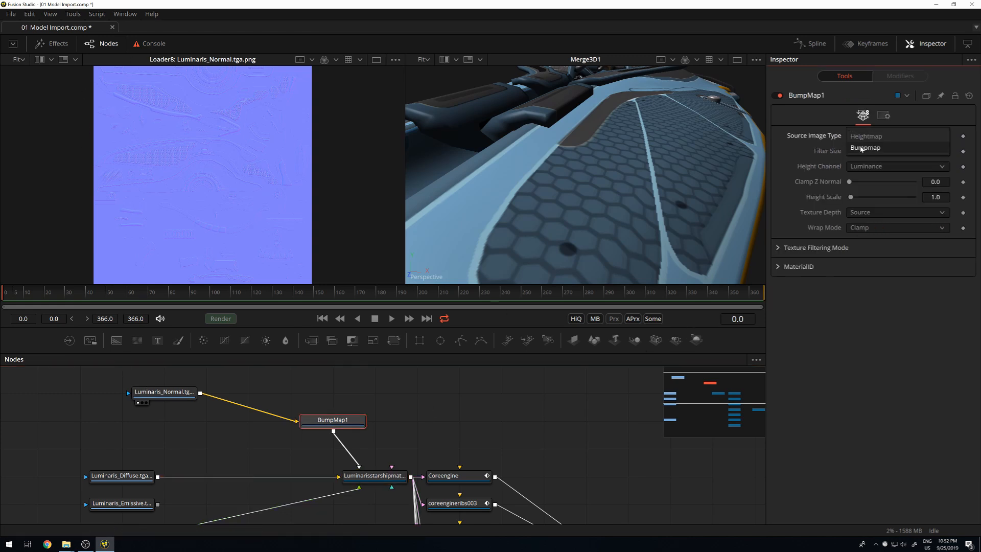
pyautogui.click(866, 148)
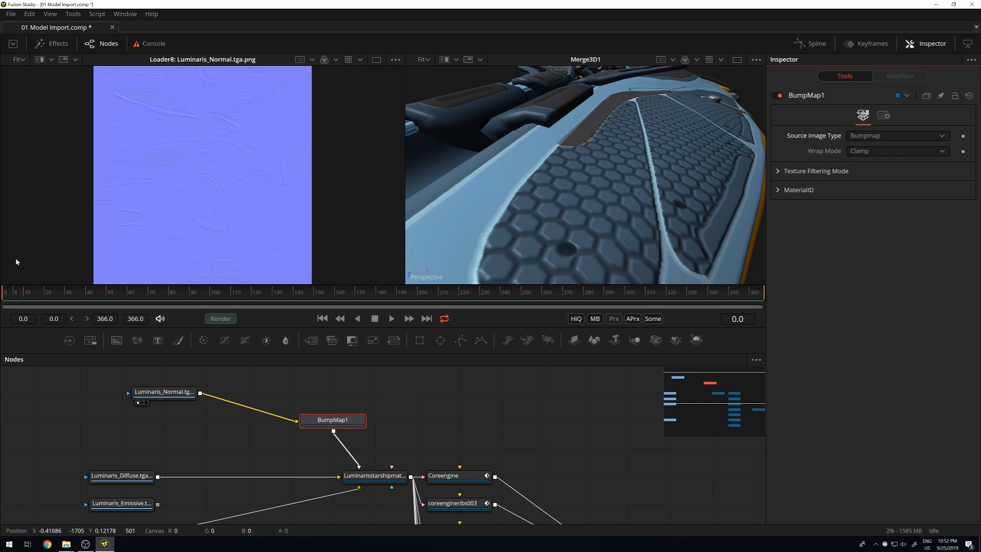
# - Disconnect the BumpMap node from the starship material and reconnect it to compare the surface relief on the hull and nose
pyautogui.scroll(-8, 599, 177)
pyautogui.moveTo(600, 176); pyautogui.dragTo(686, 174)
pyautogui.scroll(4, 659, 158)
pyautogui.scroll(3, 679, 180)
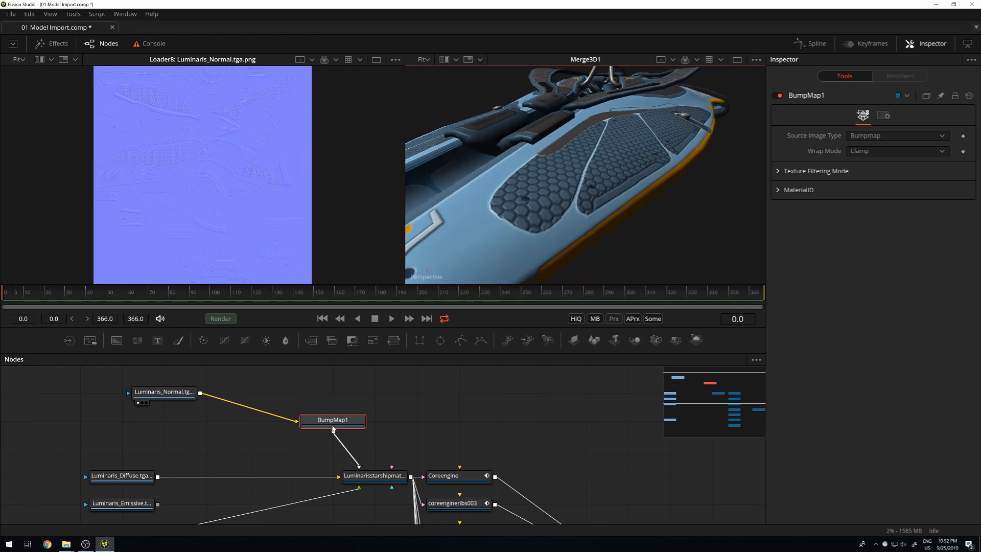
pyautogui.moveTo(361, 465); pyautogui.dragTo(437, 382)
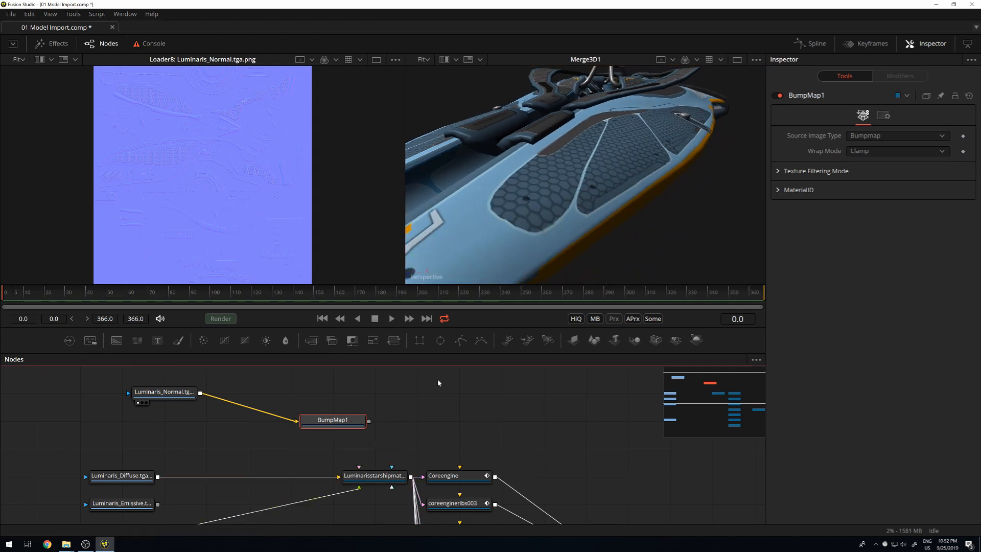
pyautogui.moveTo(479, 195); pyautogui.dragTo(492, 227)
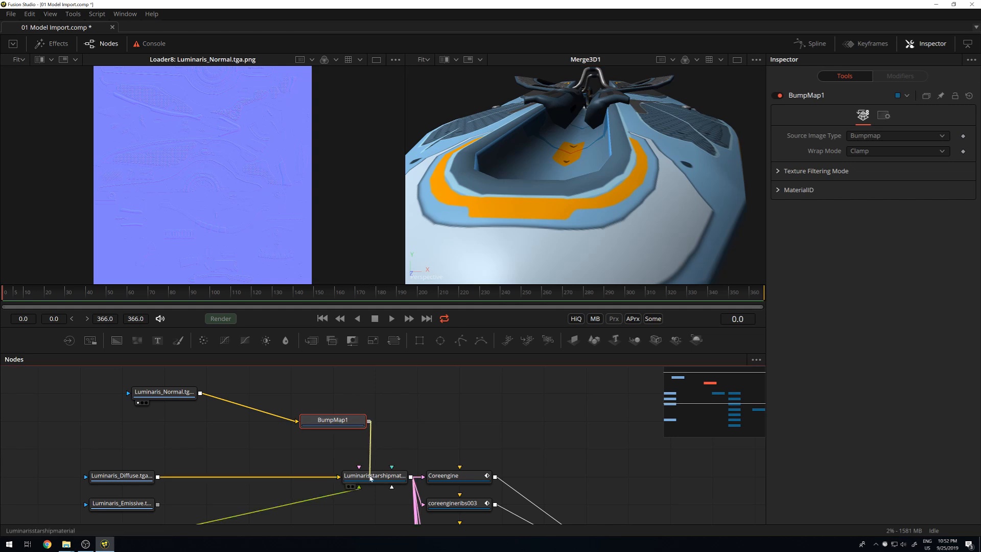
pyautogui.moveTo(372, 478); pyautogui.dragTo(372, 477)
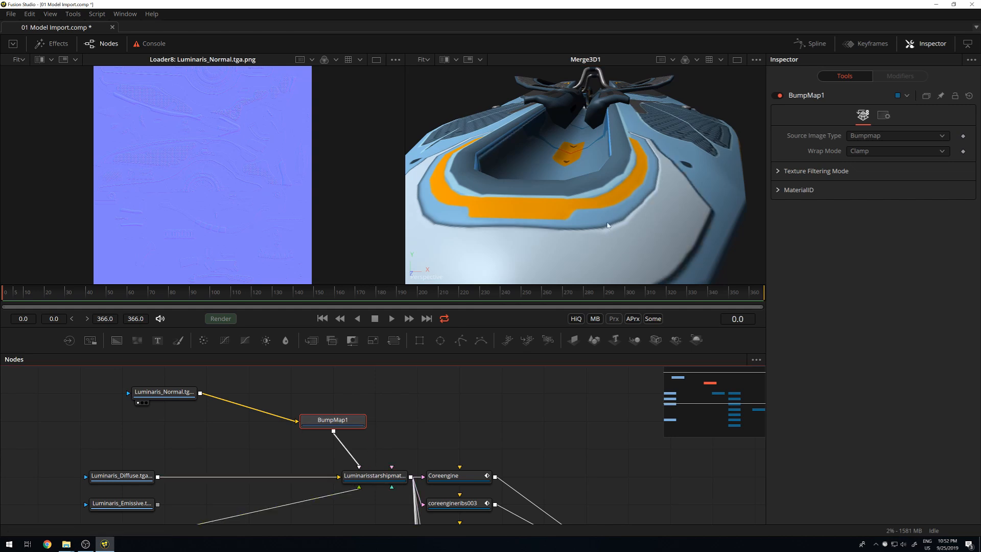
# - Compare the hull from the side by unplugging the bump map from the starship material and plugging it back in
pyautogui.moveTo(675, 188); pyautogui.dragTo(540, 203)
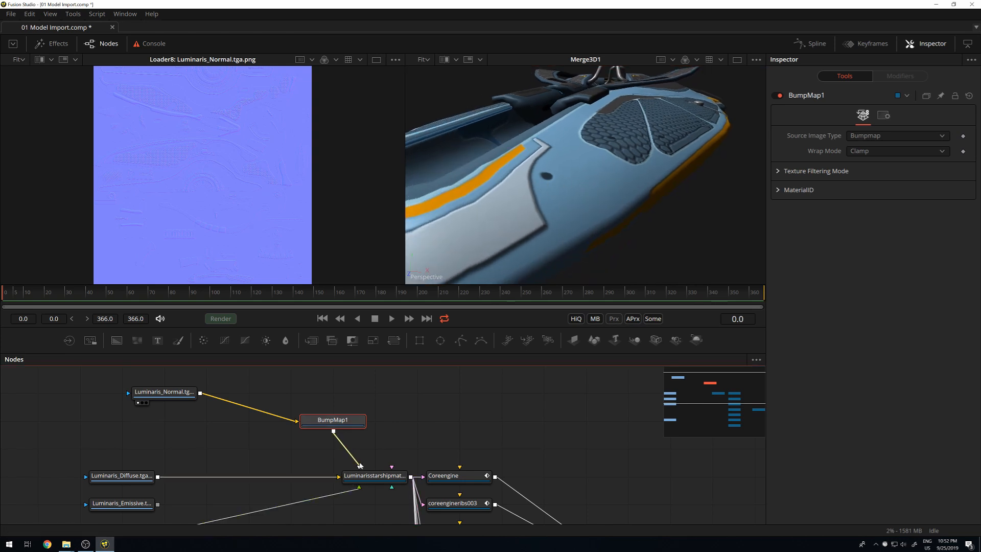
pyautogui.moveTo(359, 467); pyautogui.dragTo(383, 438)
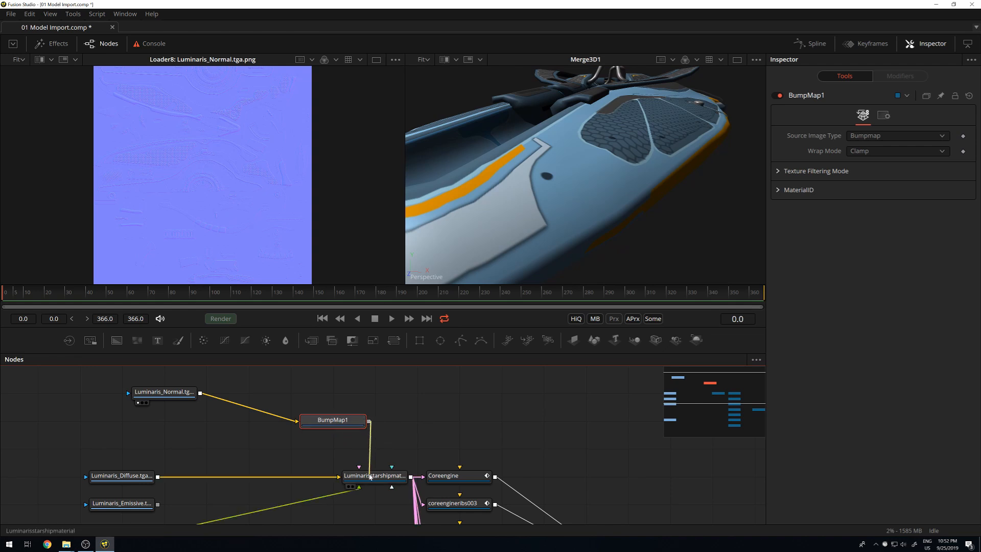
pyautogui.moveTo(371, 475); pyautogui.dragTo(377, 467)
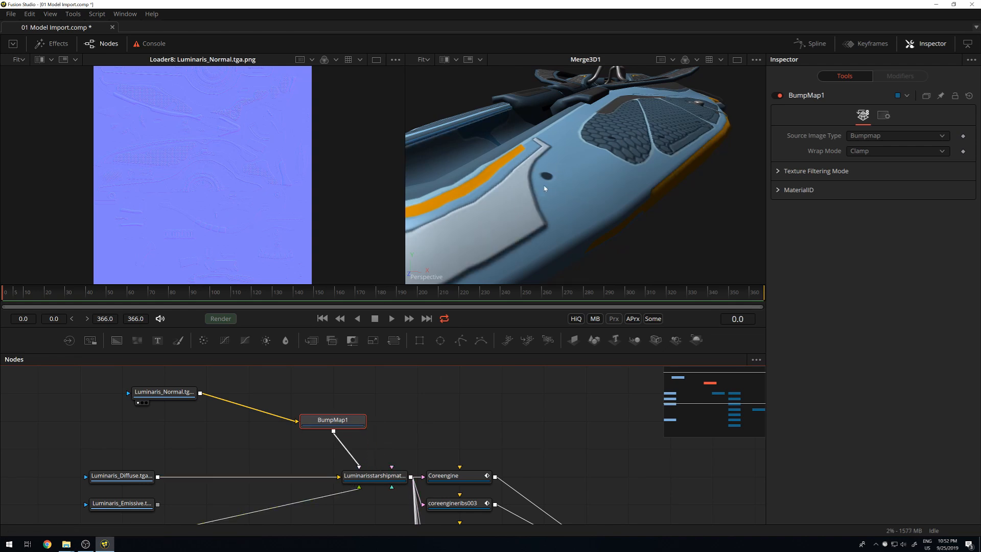
pyautogui.scroll(-5, 552, 192)
pyautogui.moveTo(553, 192); pyautogui.dragTo(519, 192)
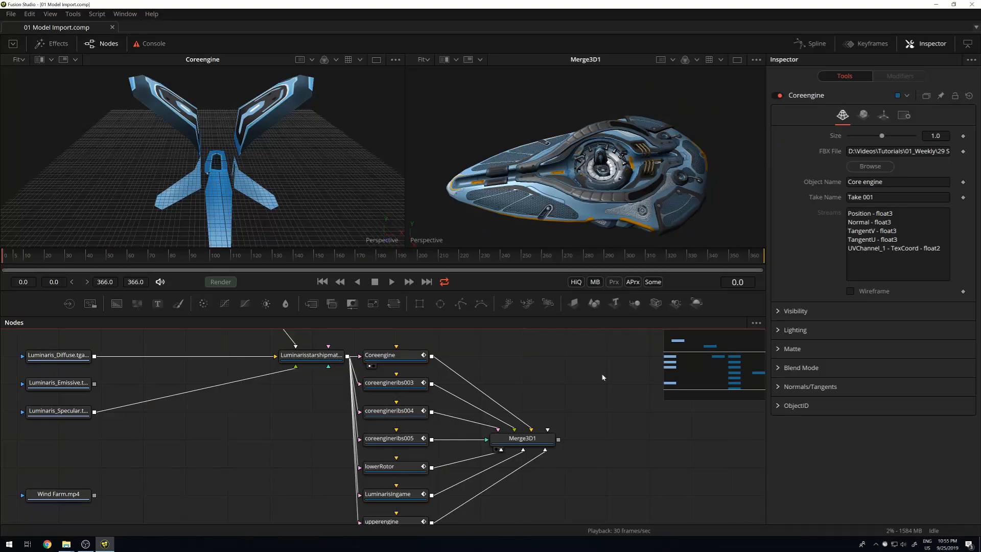
# - Select the Coreengine node and play the animation to examine the engine's motion in both viewers
pyautogui.click(530, 442)
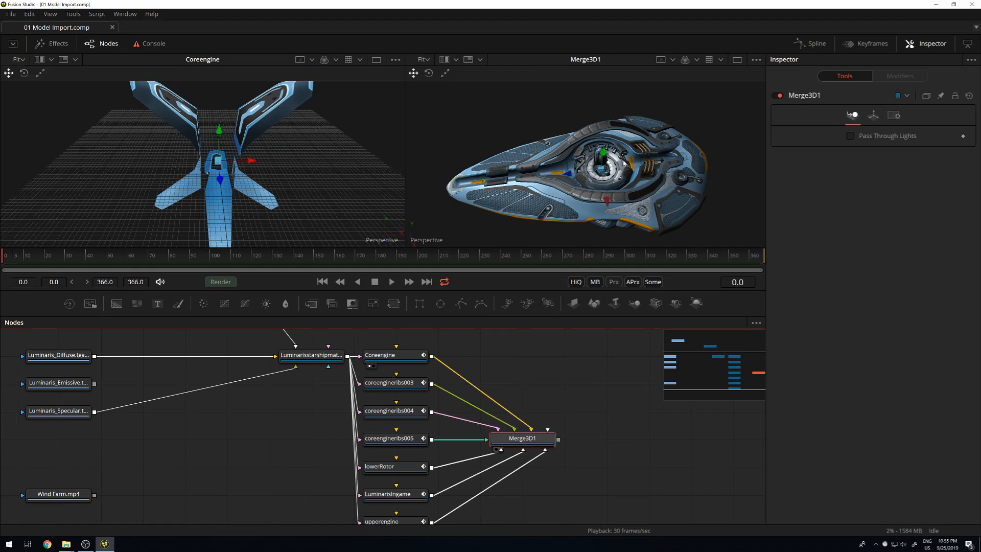
pyautogui.scroll(4, 669, 171)
pyautogui.moveTo(670, 172); pyautogui.dragTo(628, 152)
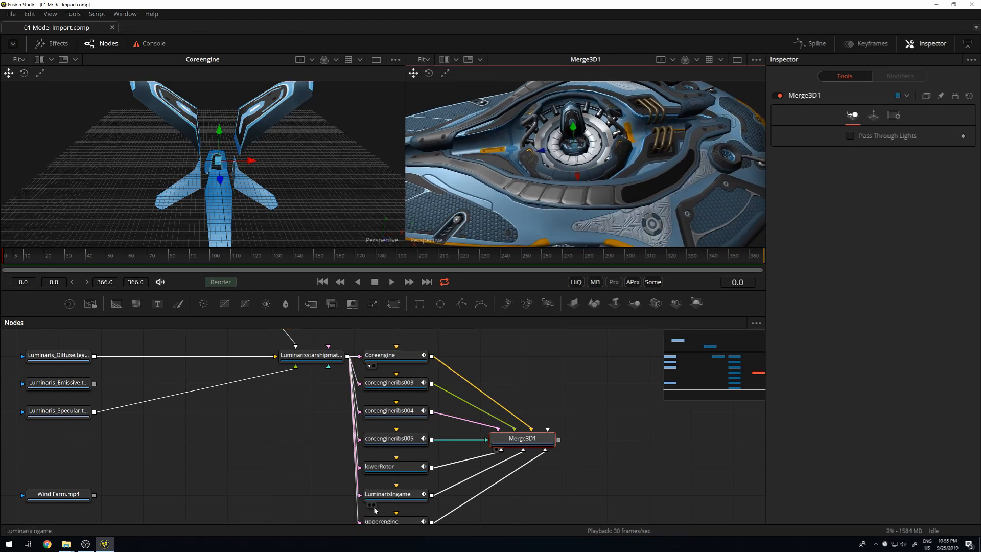
pyautogui.scroll(2, 386, 468)
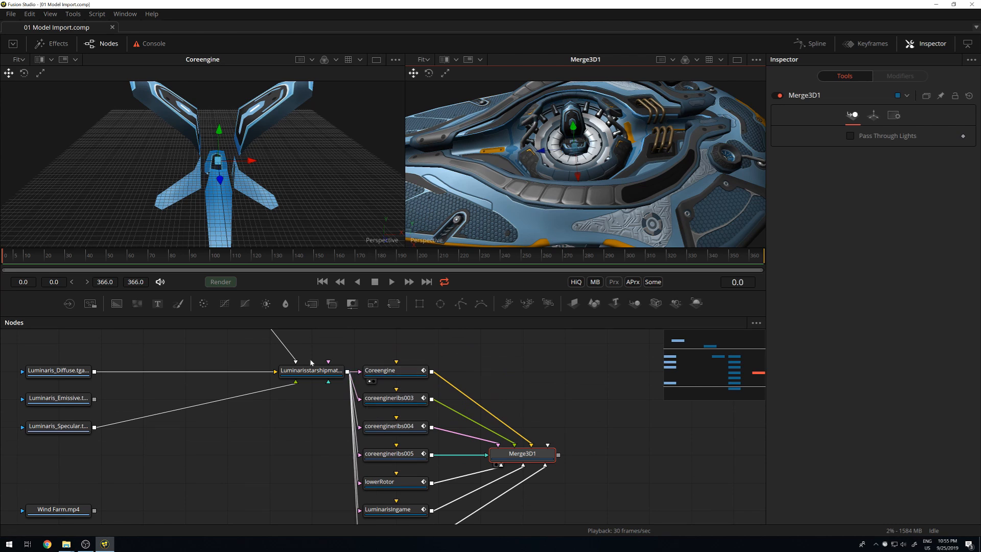
pyautogui.click(403, 375)
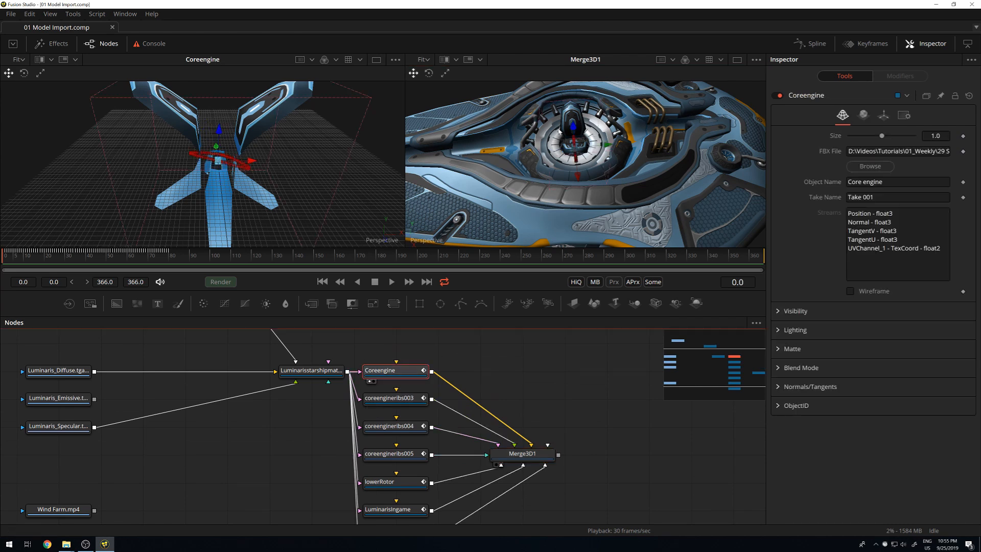
pyautogui.moveTo(641, 167); pyautogui.dragTo(658, 190)
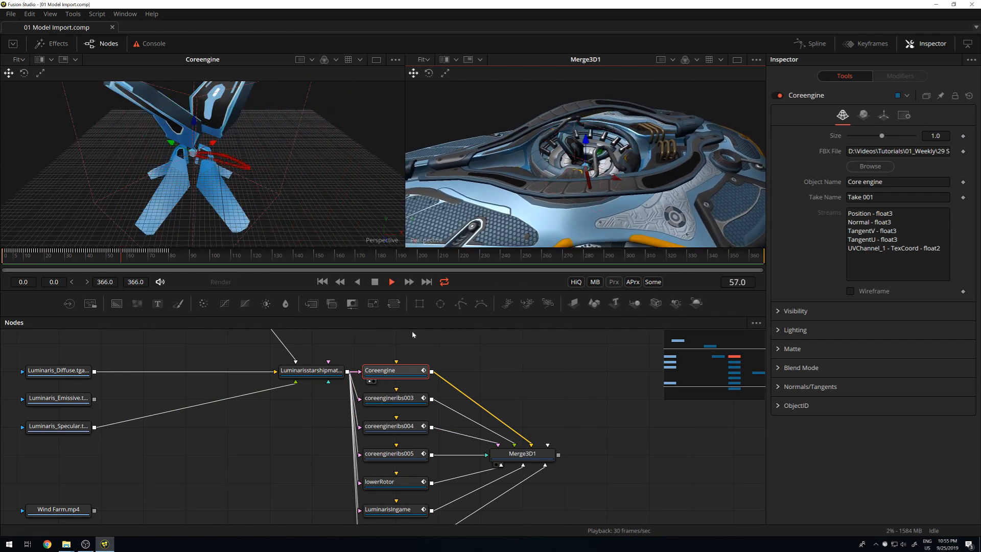
# - Select the coreengineribs003 node and play the animation to examine how the ribs move
pyautogui.press('space')
pyautogui.click(394, 398)
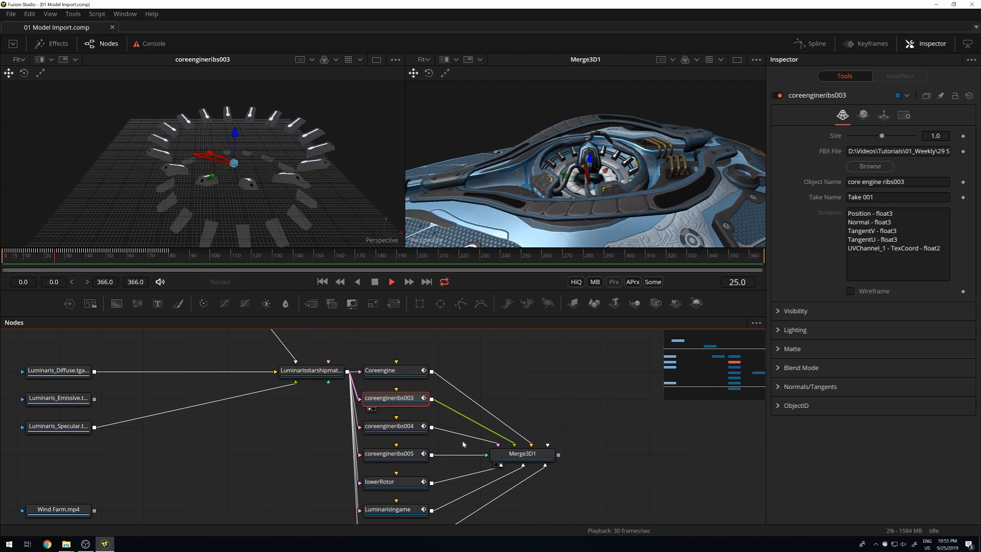
pyautogui.press('space')
# - Load coreengineribs004 into the first viewer and play the animation with the starship's engine in close view
pyautogui.click(402, 429)
pyautogui.press('1')
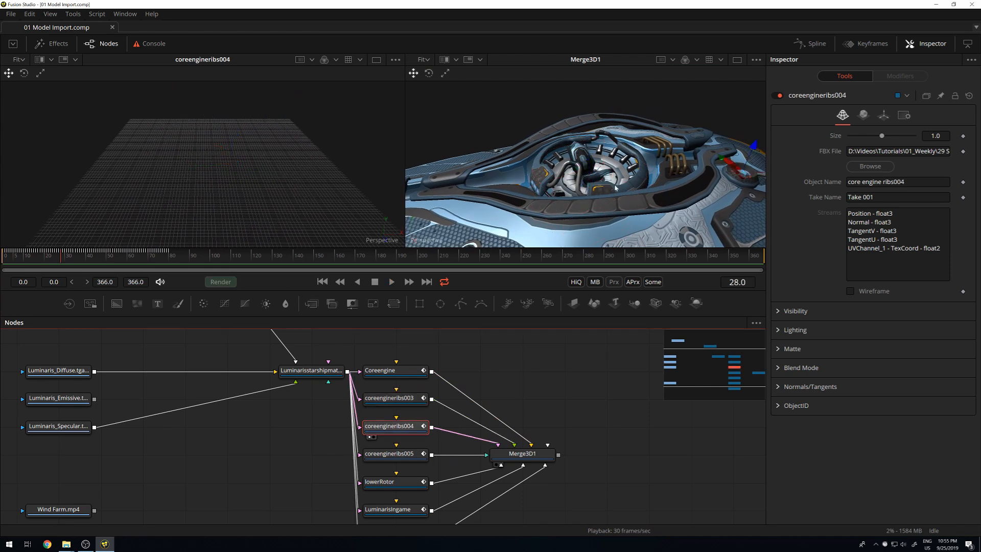
pyautogui.press('f')
pyautogui.scroll(10, 686, 175)
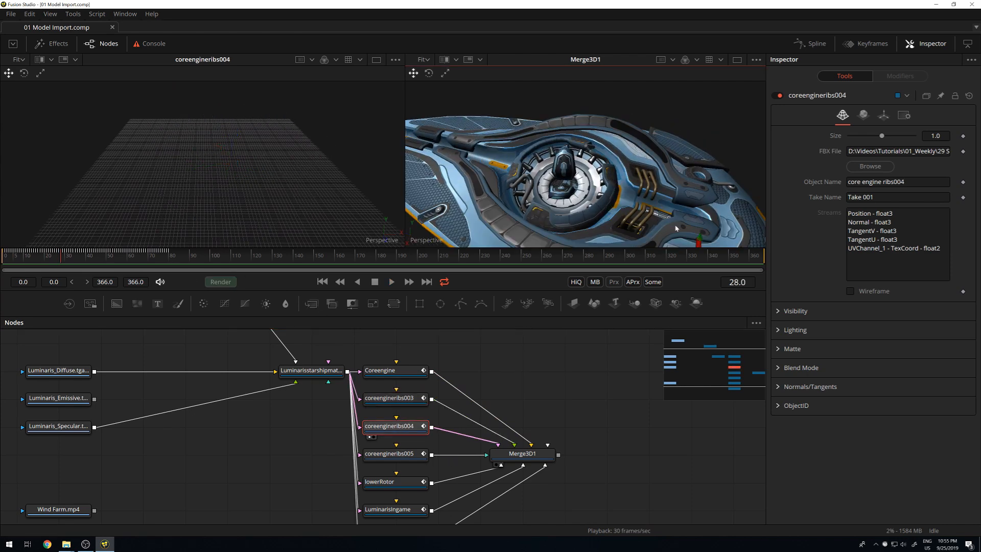
pyautogui.press('space')
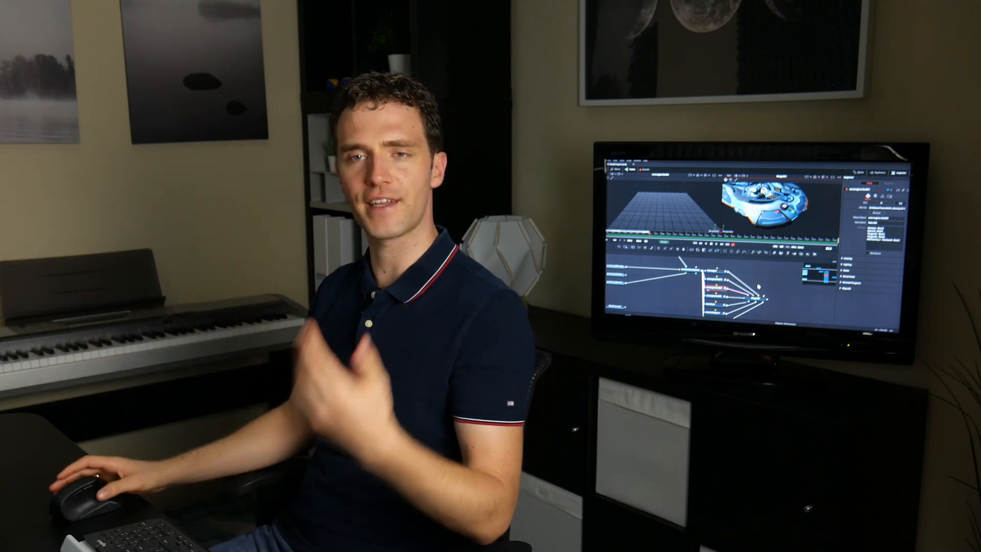
# - Select the Merge3D1 node and show its transform settings
pyautogui.click(716, 273)
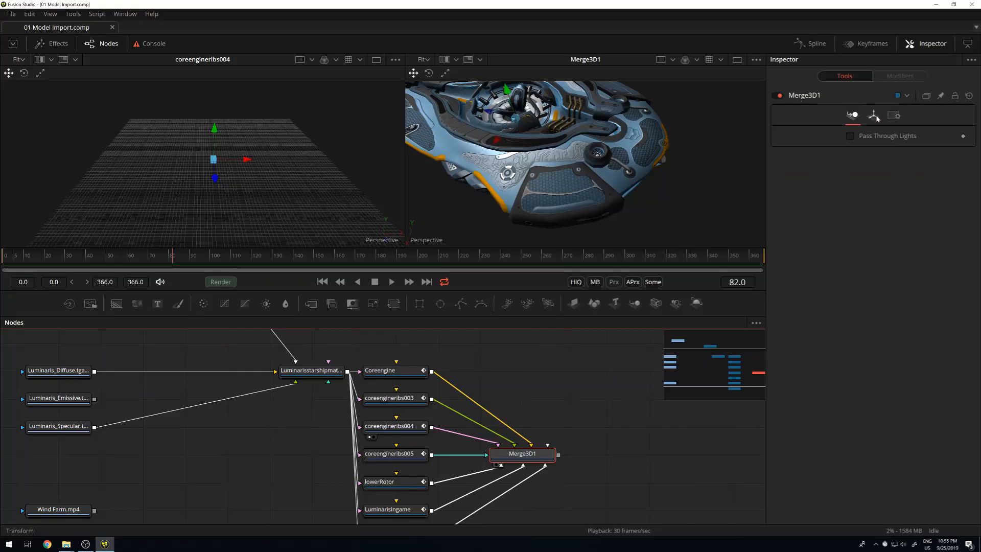
pyautogui.click(875, 116)
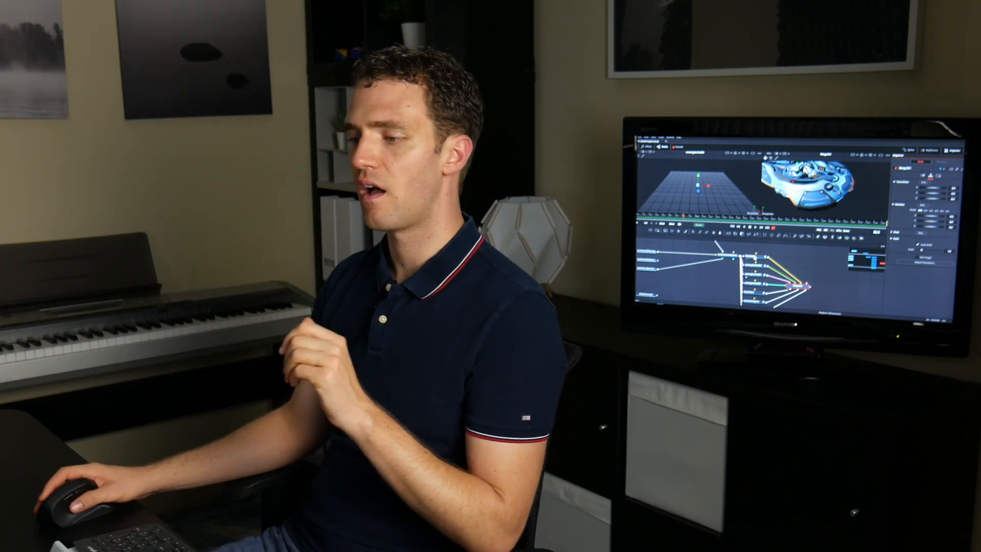
# - Select the Coreengine node and play the animation to inspect the engine from the underside of the starship
pyautogui.click(755, 257)
pyautogui.press('space')
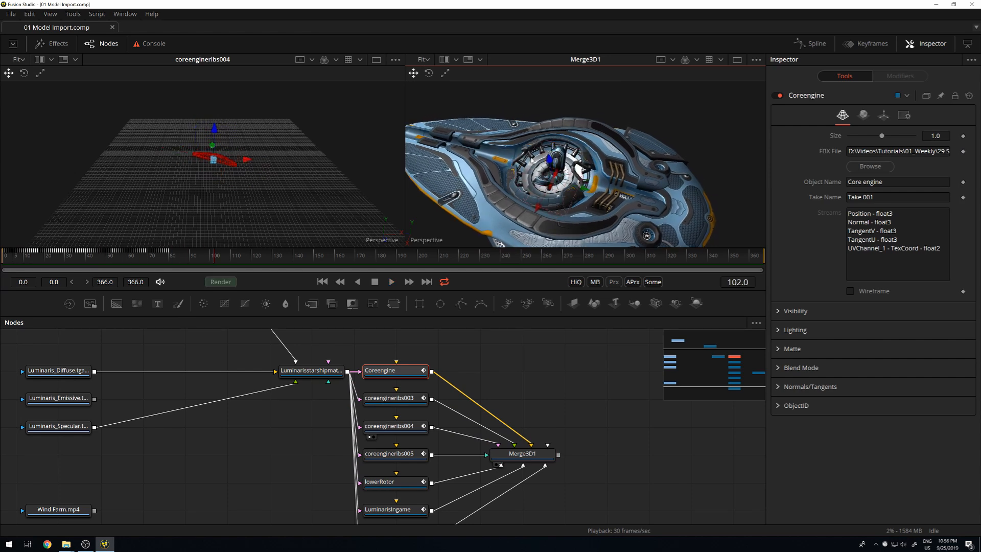
pyautogui.moveTo(586, 215); pyautogui.dragTo(602, 102)
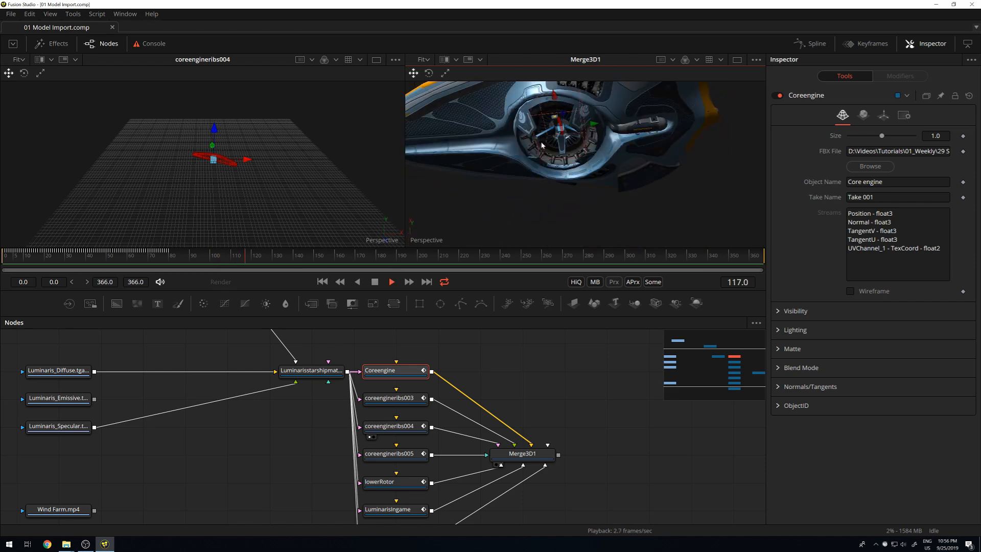
pyautogui.press('space')
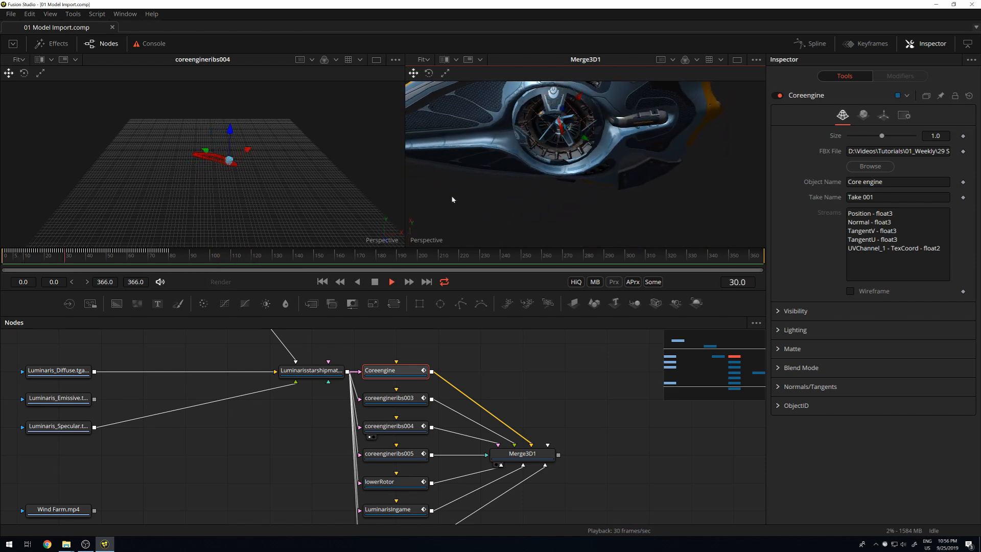
pyautogui.press('space')
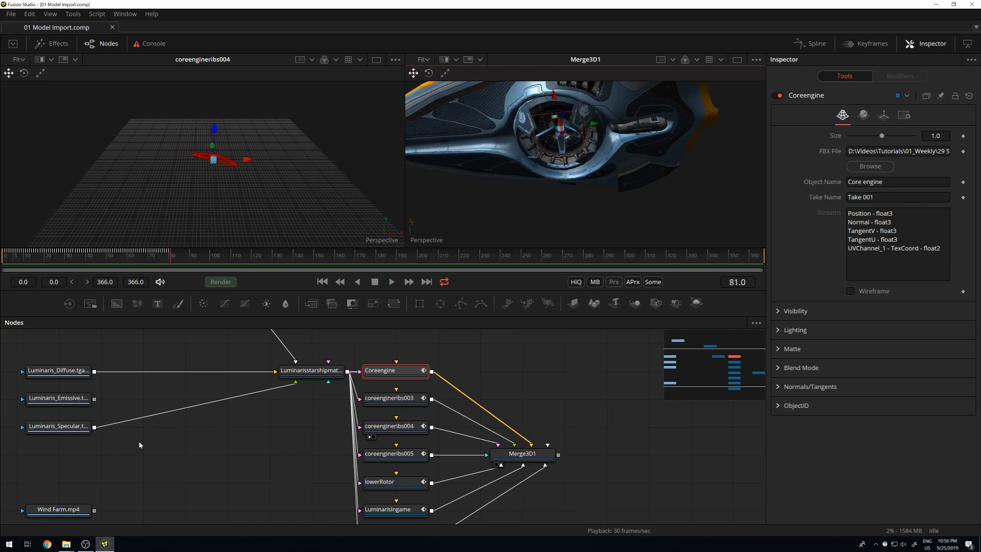
# - Preview the Wind Farm.mp4 footage from frame 0 and clear it from the viewer
pyautogui.scroll(-3, 96, 458)
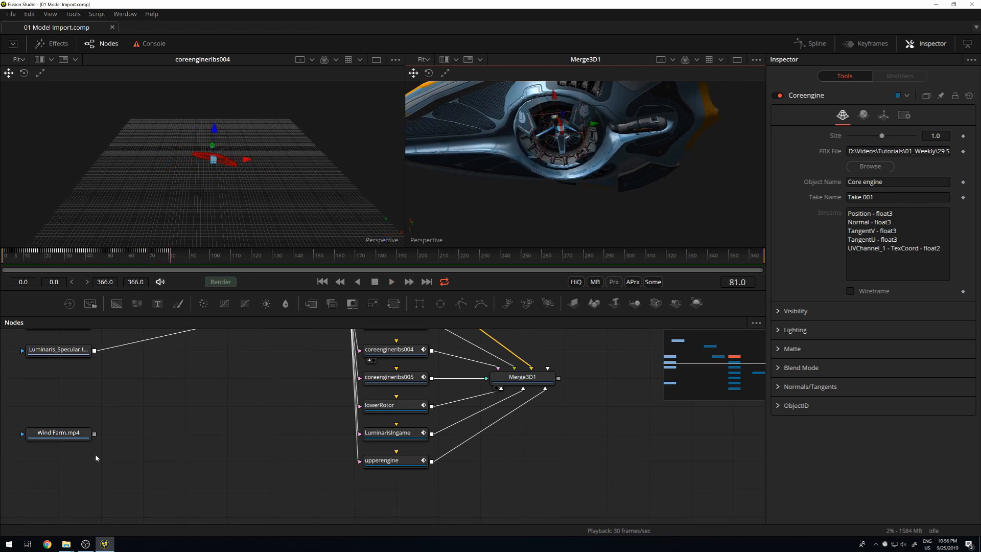
pyautogui.click(44, 435)
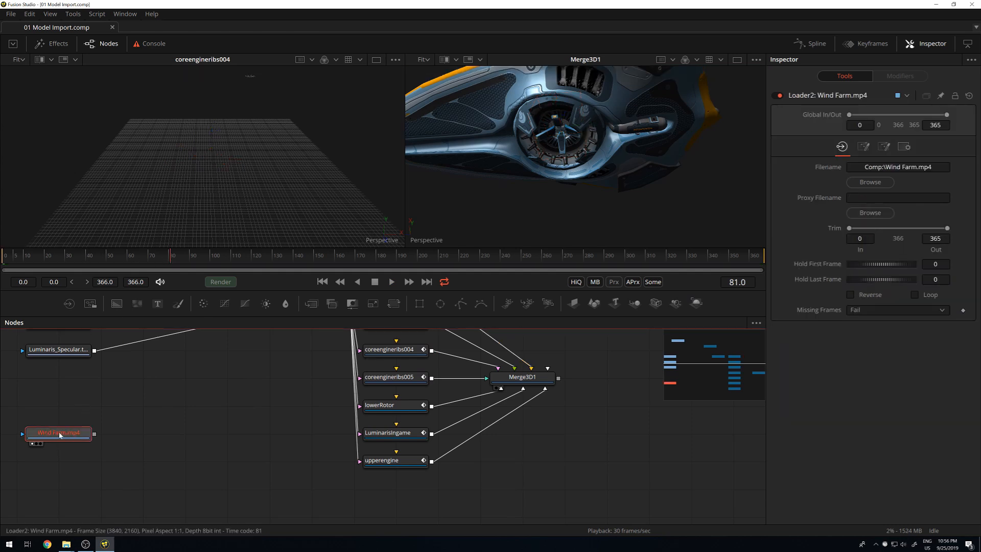
pyautogui.moveTo(18, 261); pyautogui.dragTo(2, 261)
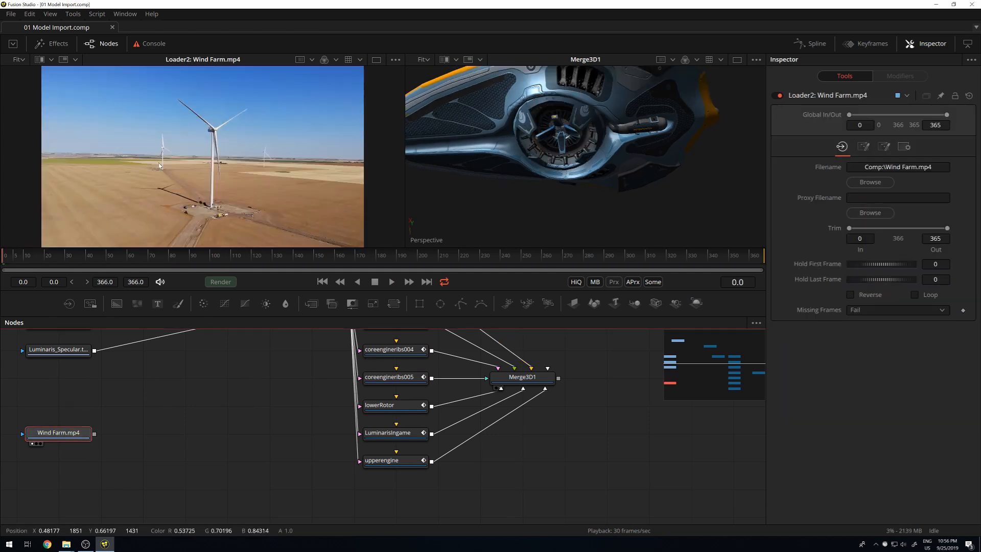
pyautogui.click(228, 174)
pyautogui.press('`')
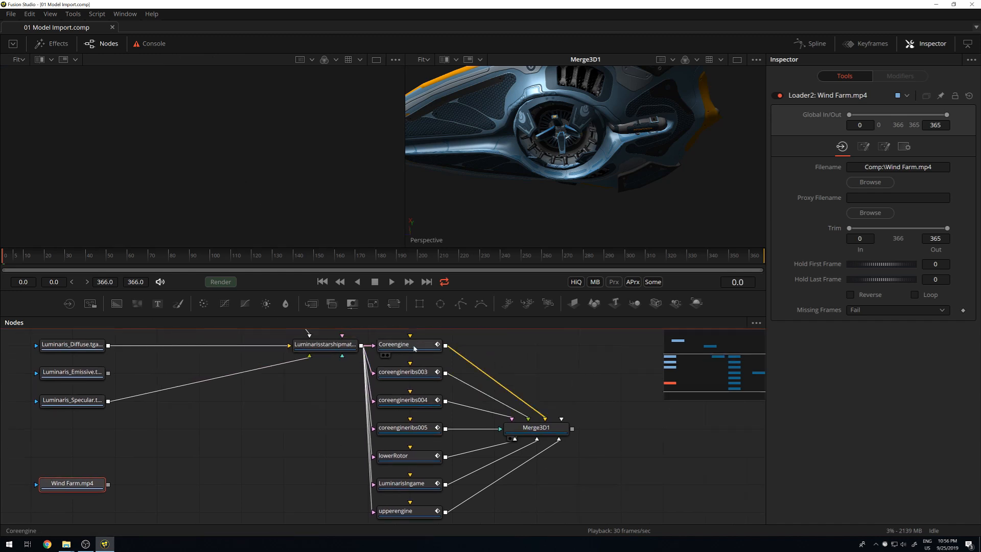
# - Load Coreengine into the first viewer, show its transform settings and play the engine animation
pyautogui.click(415, 348)
pyautogui.press('1')
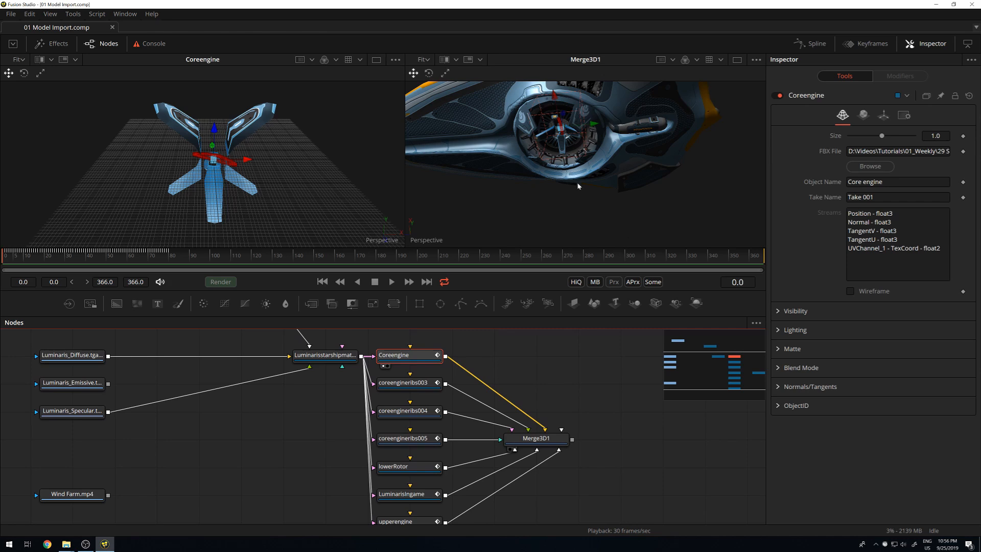
pyautogui.click(864, 115)
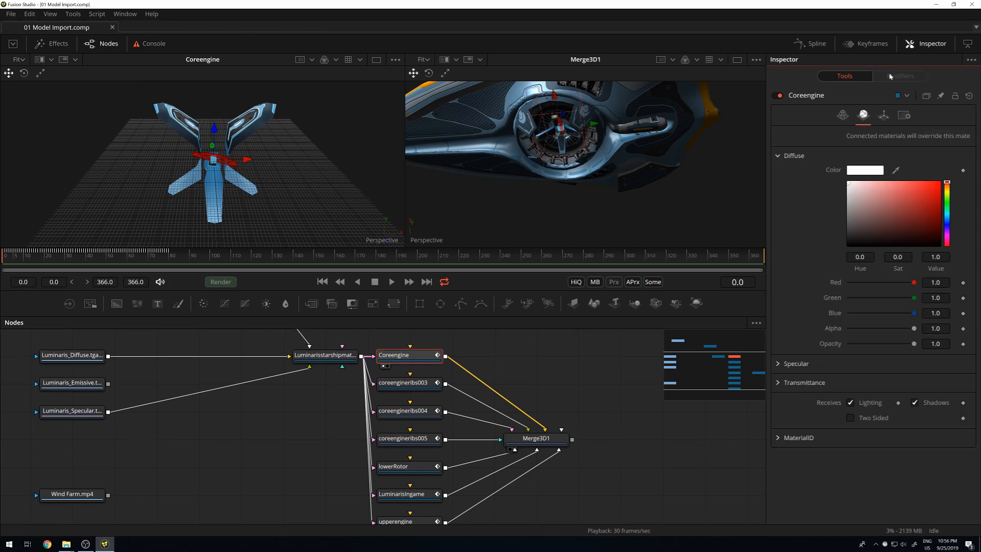
pyautogui.click(884, 115)
pyautogui.press('space')
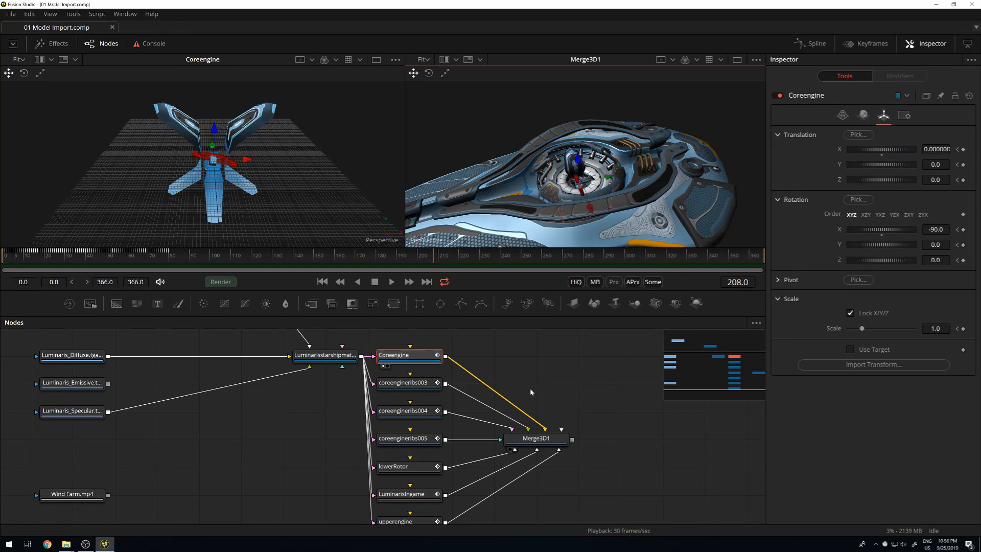
# - Return to frame 0 and remove all keyframes from Coreengine's Translate group
pyautogui.click(1, 259)
pyautogui.rightClick(798, 138)
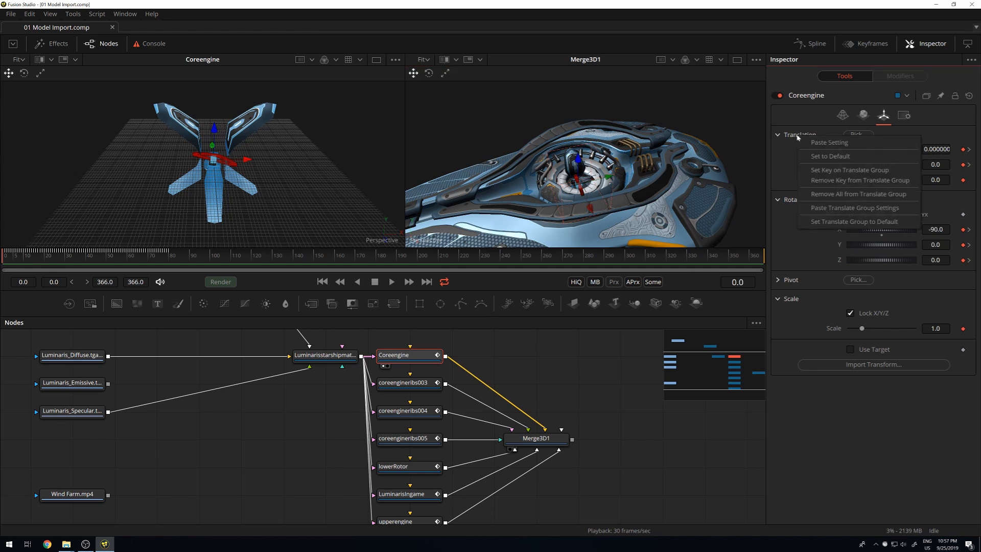
pyautogui.click(842, 194)
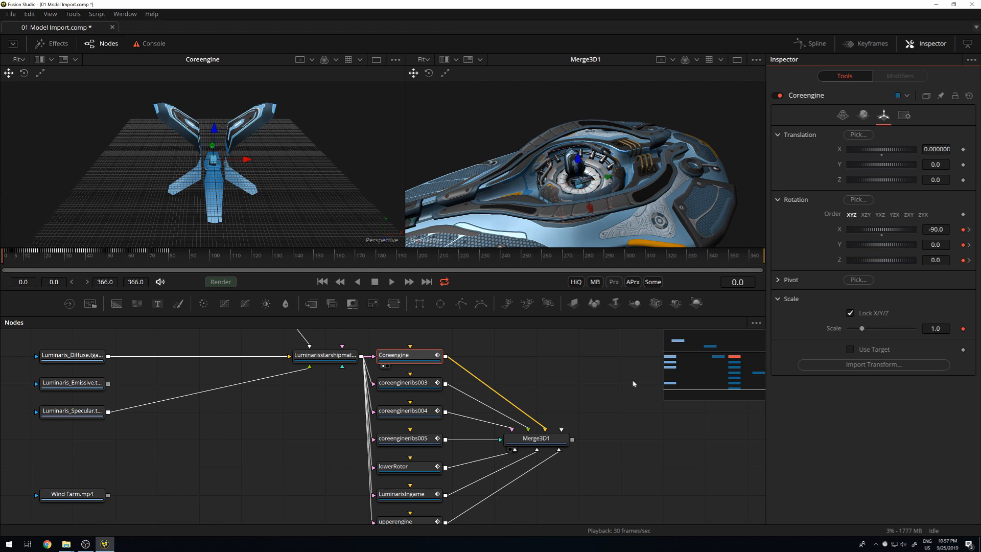
# - Remove all keyframes from the Translate group of the coreengineribs003 node
pyautogui.click(403, 382)
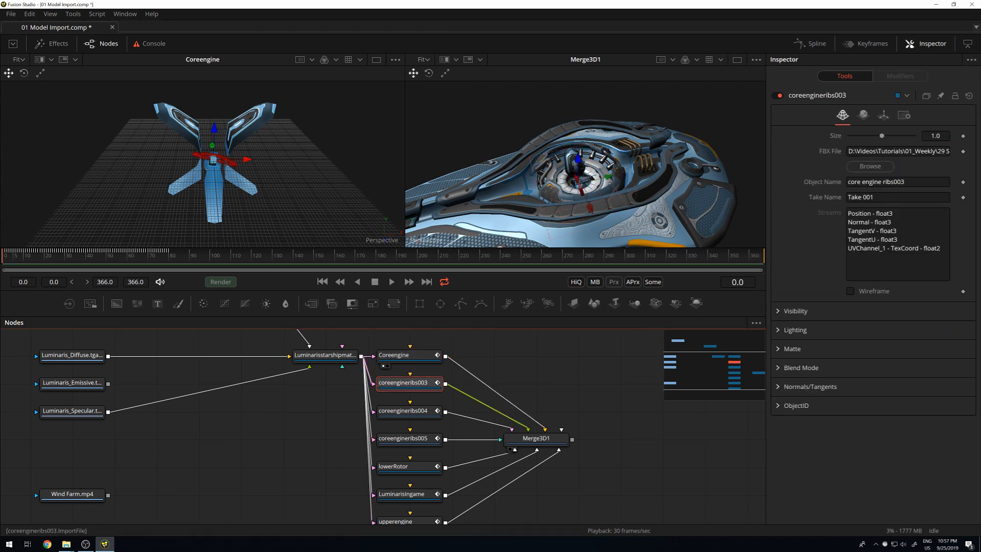
pyautogui.click(884, 115)
pyautogui.rightClick(799, 135)
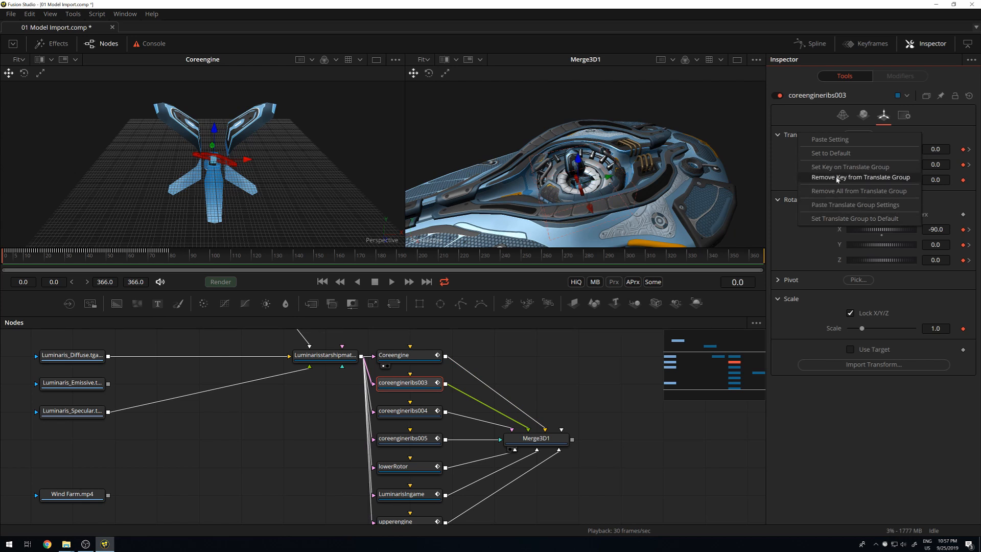
pyautogui.click(847, 193)
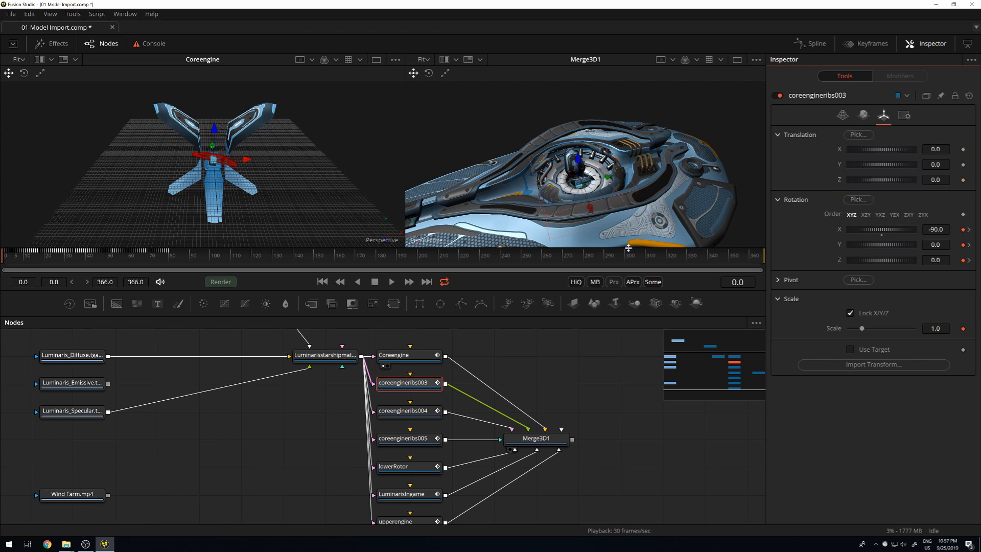
# - Remove all Translate group keyframes from the coreengineribs004 and coreengineribs005 nodes
pyautogui.click(409, 411)
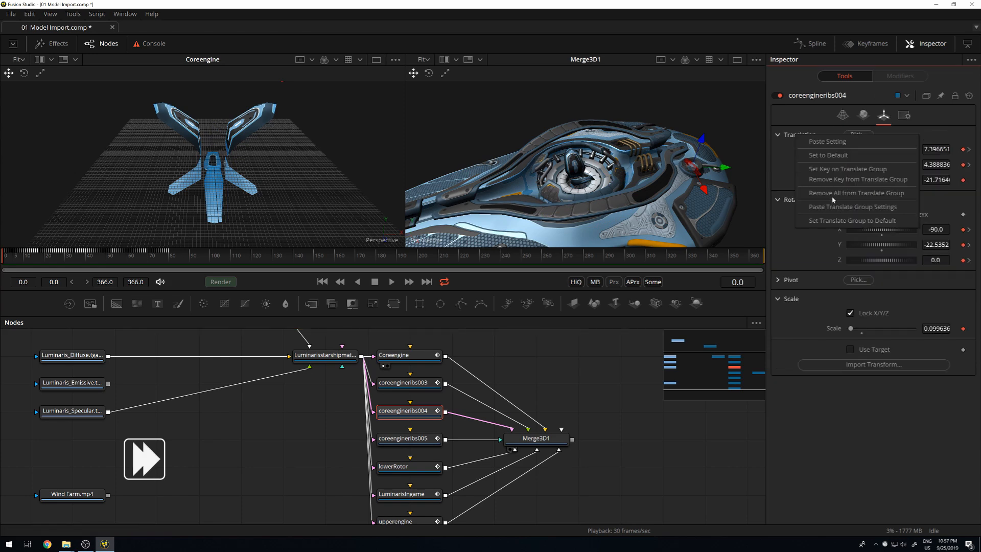
pyautogui.click(398, 443)
pyautogui.click(884, 117)
pyautogui.rightClick(801, 136)
pyautogui.click(842, 194)
# - Remove all keyframes from the Translate group of the lowerRotor node
pyautogui.click(426, 468)
pyautogui.click(882, 117)
pyautogui.rightClick(801, 135)
pyautogui.click(847, 193)
# - Remove all keyframes from the Translate group of the LuminarisIngame node
pyautogui.click(409, 494)
pyautogui.click(883, 117)
pyautogui.rightClick(800, 136)
pyautogui.click(857, 192)
# - Remove all keyframes from the Translate group of the upperengine node
pyautogui.scroll(-2, 383, 434)
pyautogui.click(404, 488)
pyautogui.click(883, 117)
pyautogui.rightClick(799, 135)
pyautogui.click(857, 192)
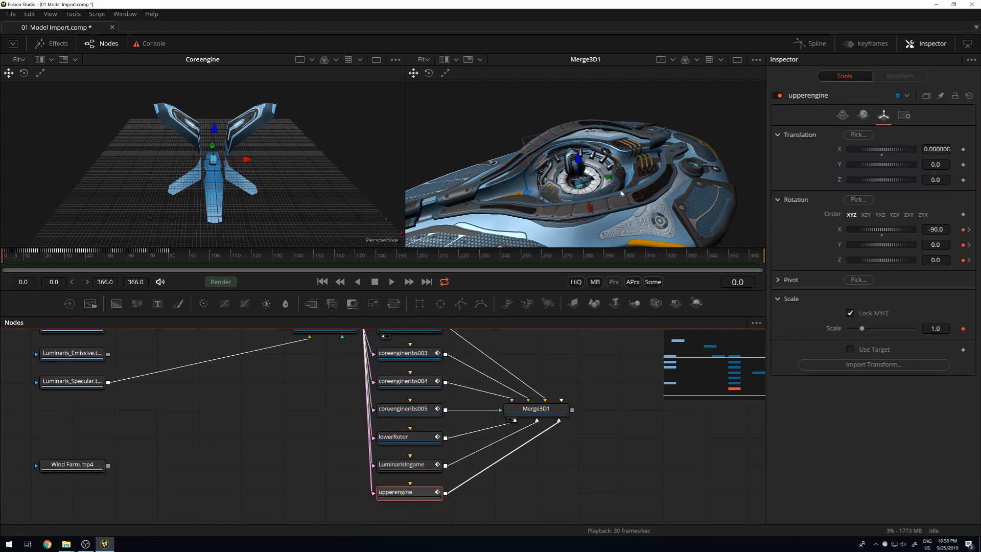
# - Check the playback, select the Coreengine node and display its animation curves in the Spline editor
pyautogui.press('space')
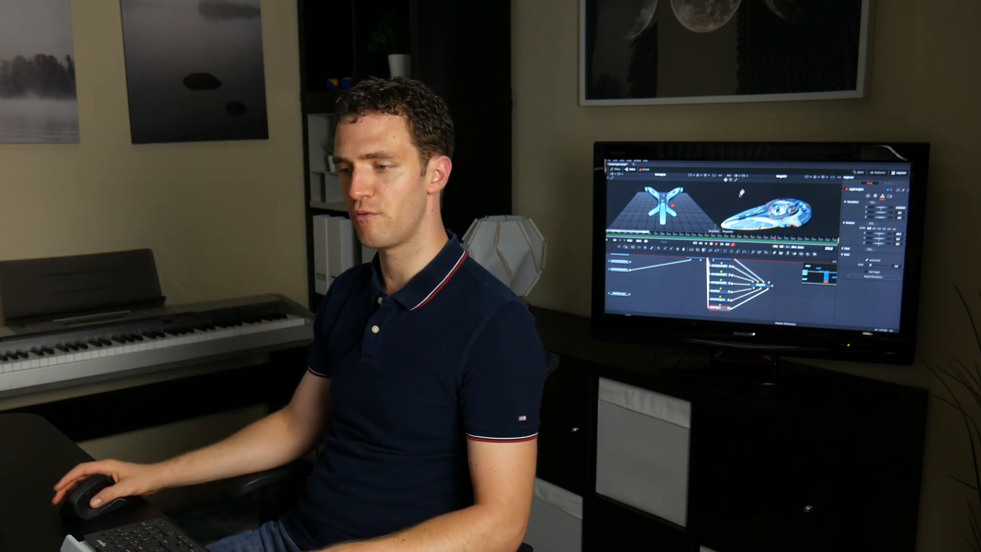
pyautogui.scroll(1, 716, 286)
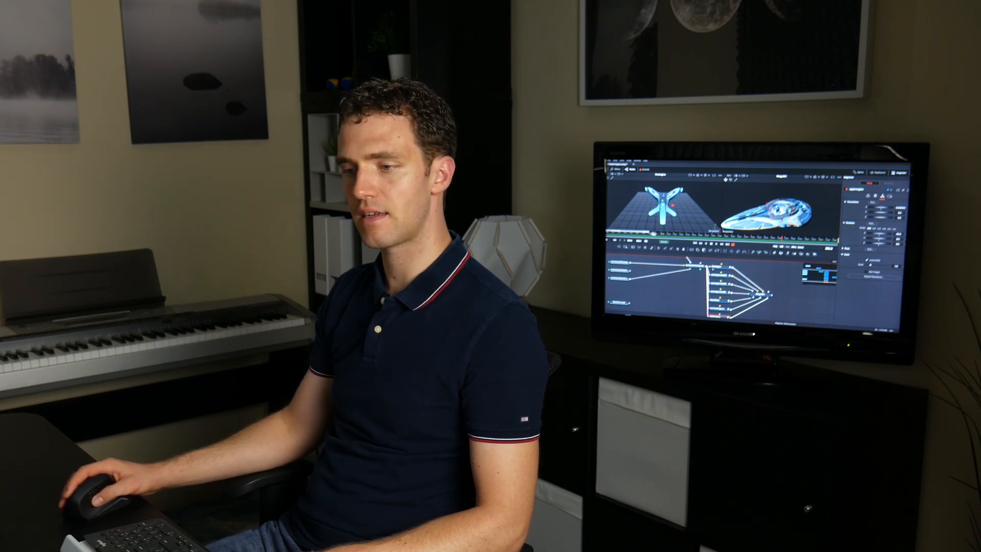
pyautogui.click(719, 268)
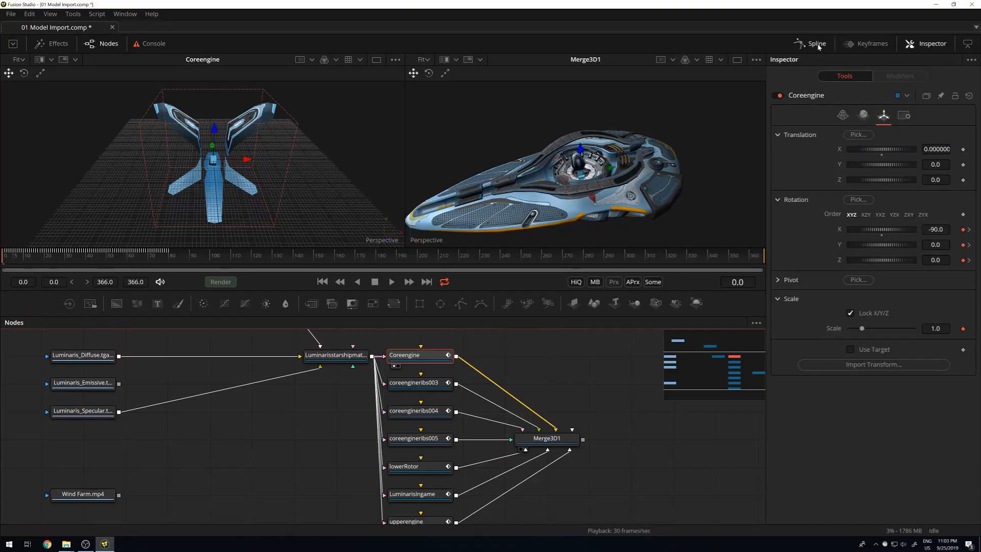
pyautogui.click(817, 45)
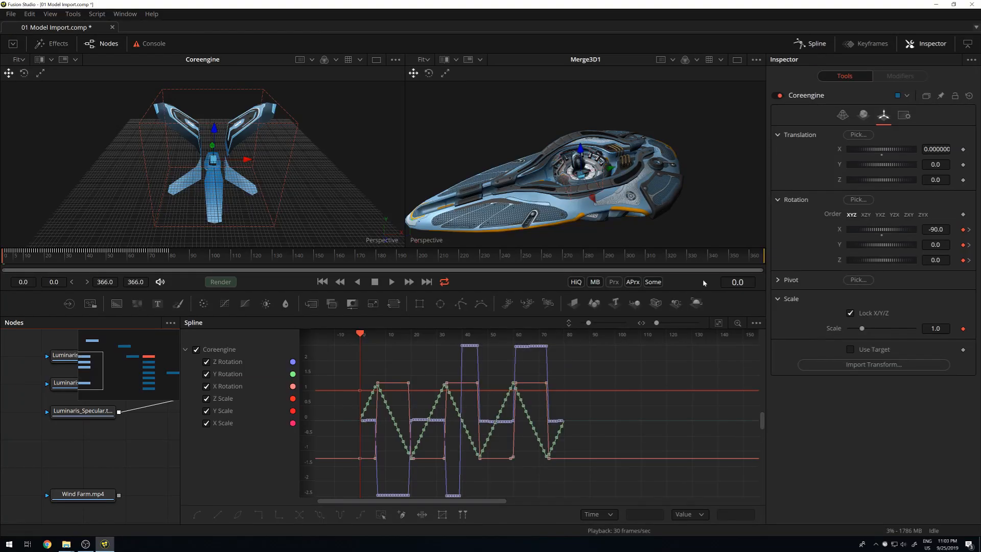
# - Check the Spline editor's Show Only Selected Tool option and widen the node graph around the starship part nodes
pyautogui.moveTo(107, 400); pyautogui.dragTo(19, 430)
pyautogui.click(757, 323)
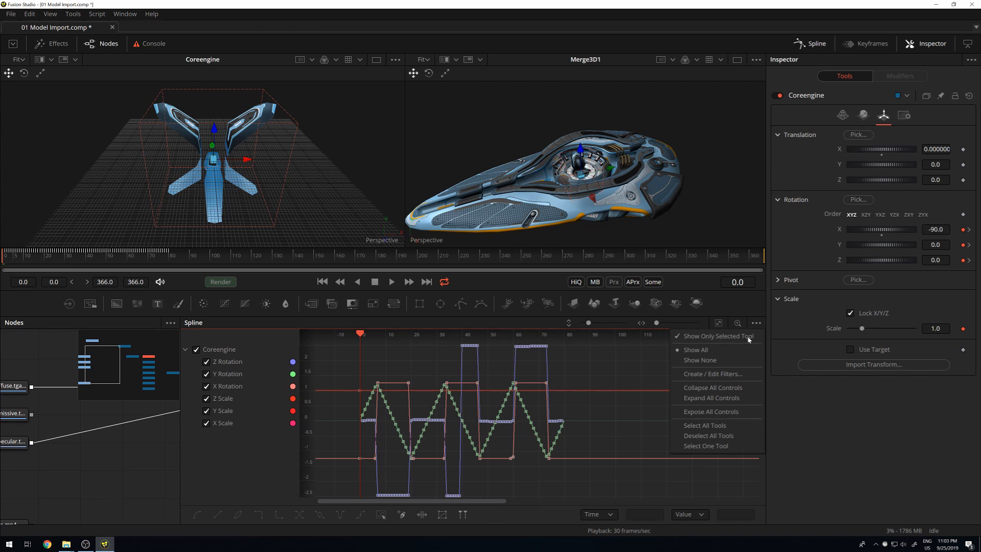
pyautogui.click(113, 466)
pyautogui.moveTo(113, 465); pyautogui.dragTo(9, 451)
pyautogui.moveTo(156, 459); pyautogui.dragTo(40, 455)
pyautogui.moveTo(180, 363); pyautogui.dragTo(203, 363)
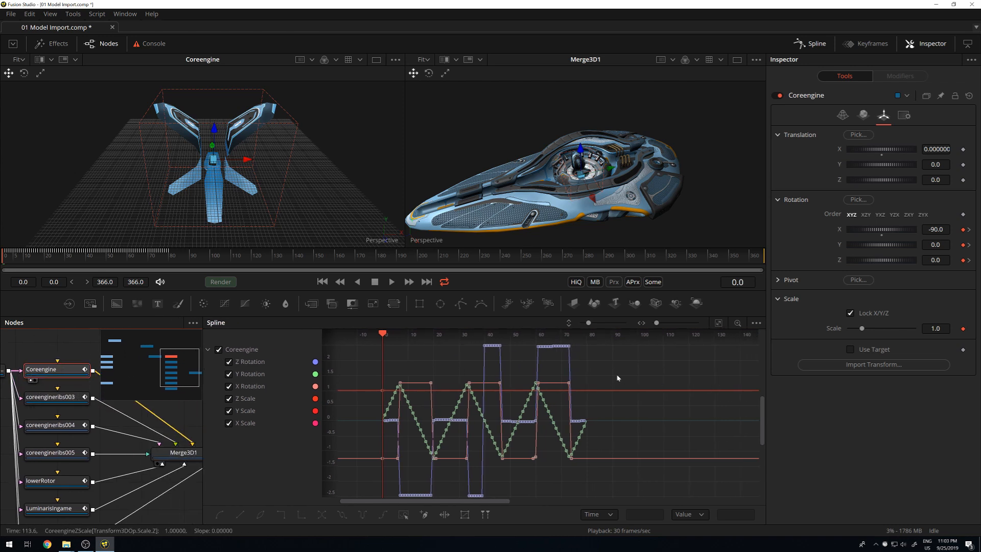
# - Select coreengineribs003 to see its entries in the Spline editor and switch back to Coreengine
pyautogui.click(63, 433)
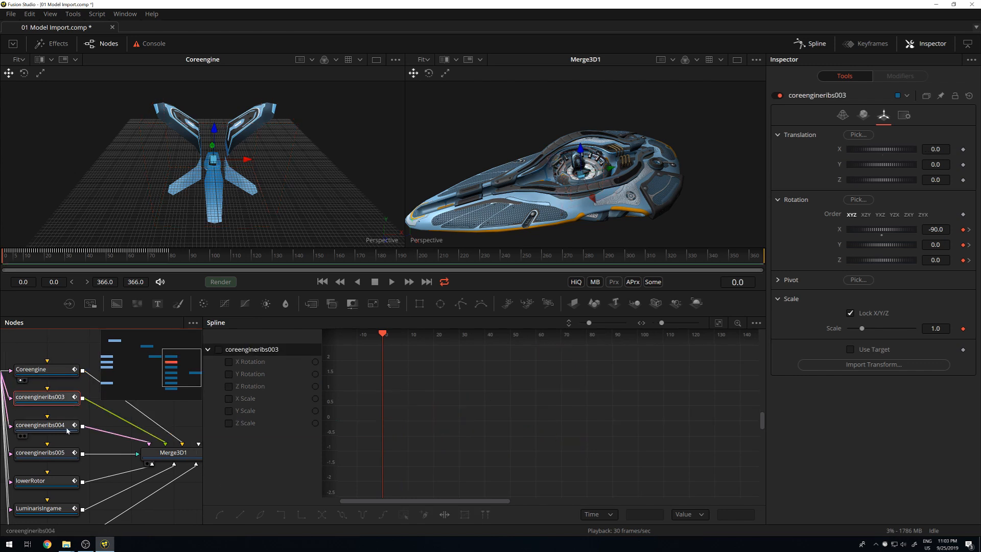
pyautogui.click(62, 377)
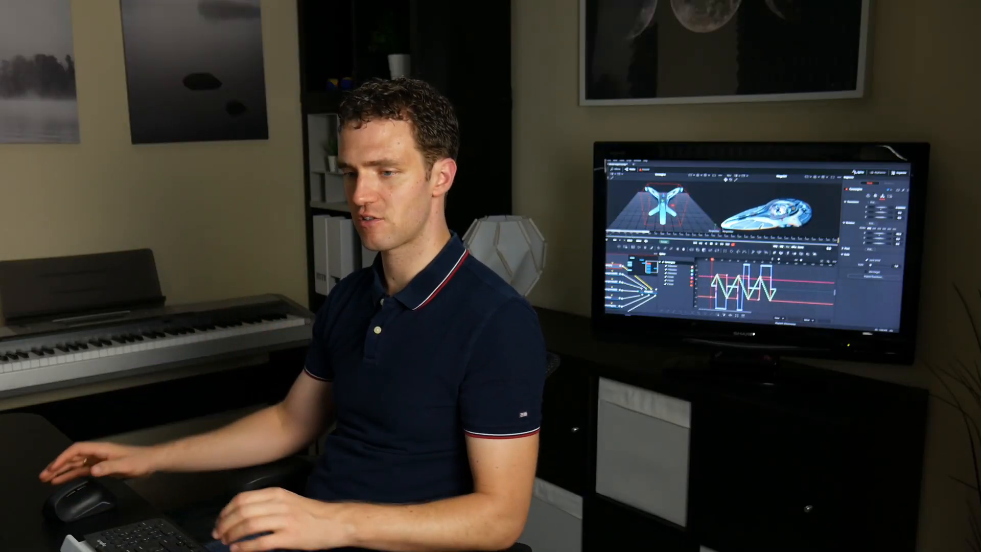
# - Remove all keyframes from Coreengine's Scale group, keeping only its rotation curves in the Spline editor
pyautogui.rightClick(847, 256)
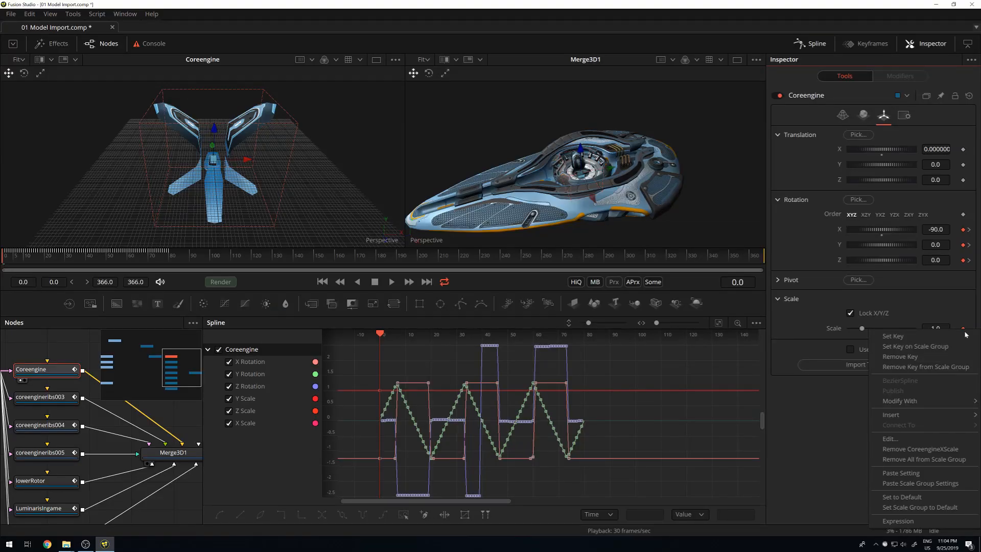
pyautogui.click(909, 459)
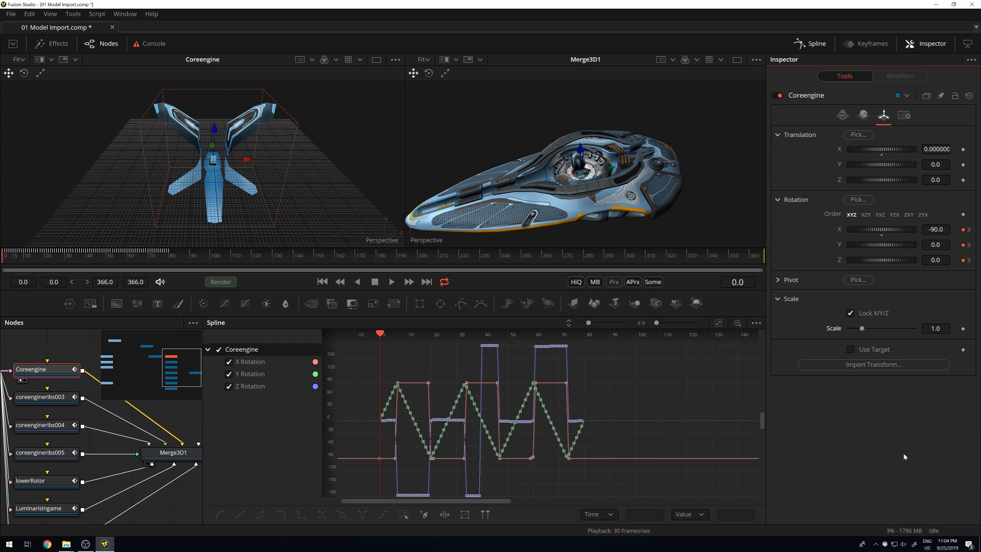
pyautogui.click(248, 409)
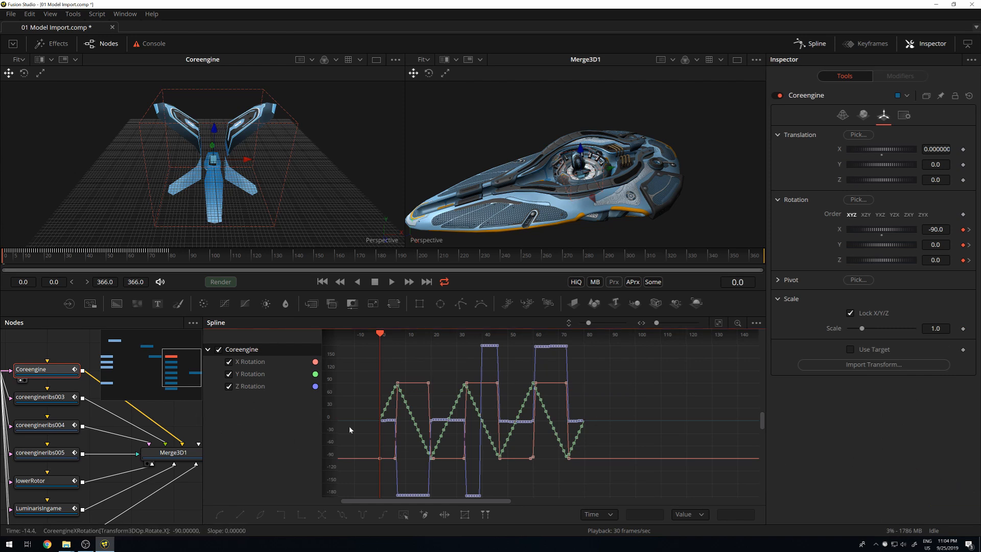
# - Play the animation and scrub the Spline editor's playhead to examine how Coreengine's motion follows its rotation curves
pyautogui.press('space')
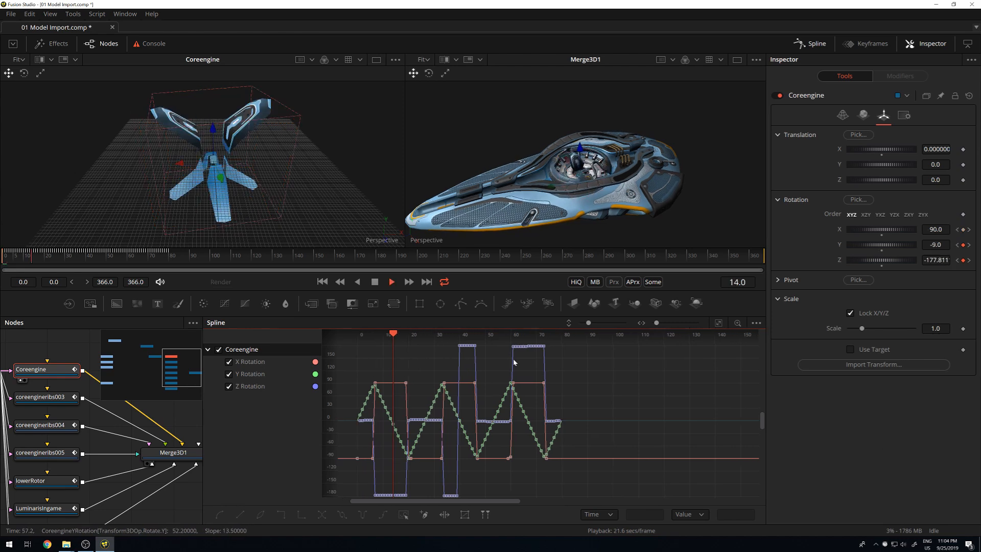
pyautogui.press('space')
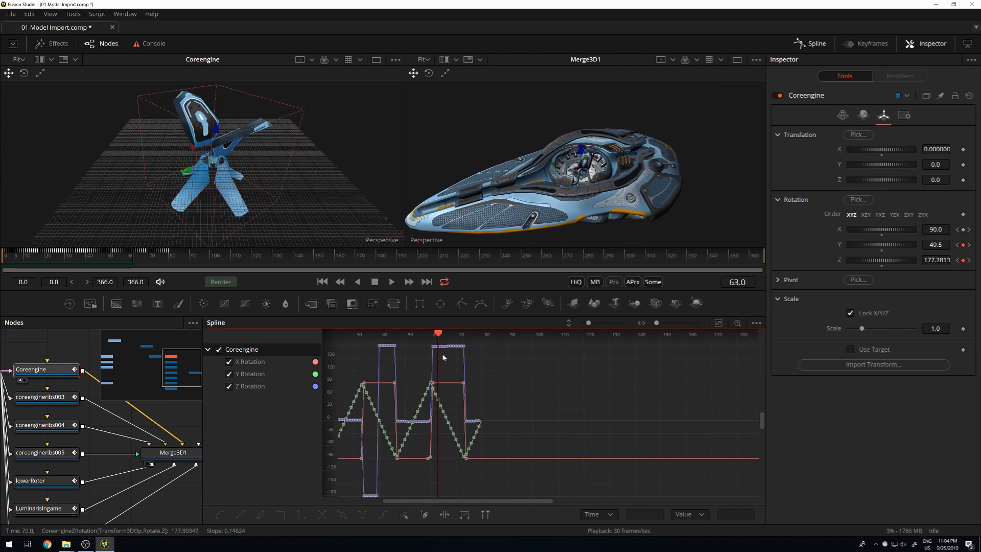
pyautogui.moveTo(438, 341); pyautogui.dragTo(357, 341)
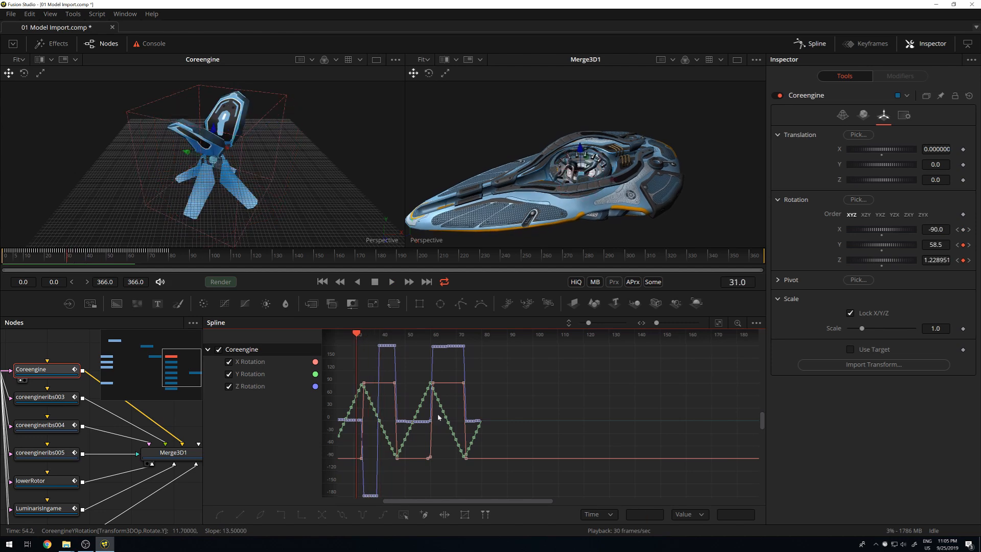
pyautogui.moveTo(473, 504); pyautogui.dragTo(427, 508)
pyautogui.moveTo(390, 339); pyautogui.dragTo(389, 339)
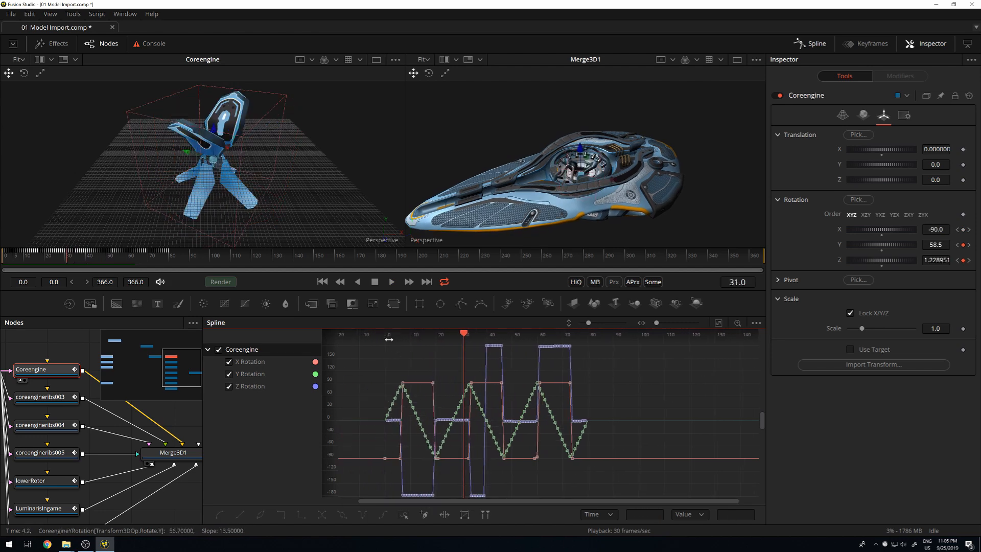
# - Replay Coreengine's rotation from the start of the timeline and examine how its X, Y and Z Rotation values change
pyautogui.press('space')
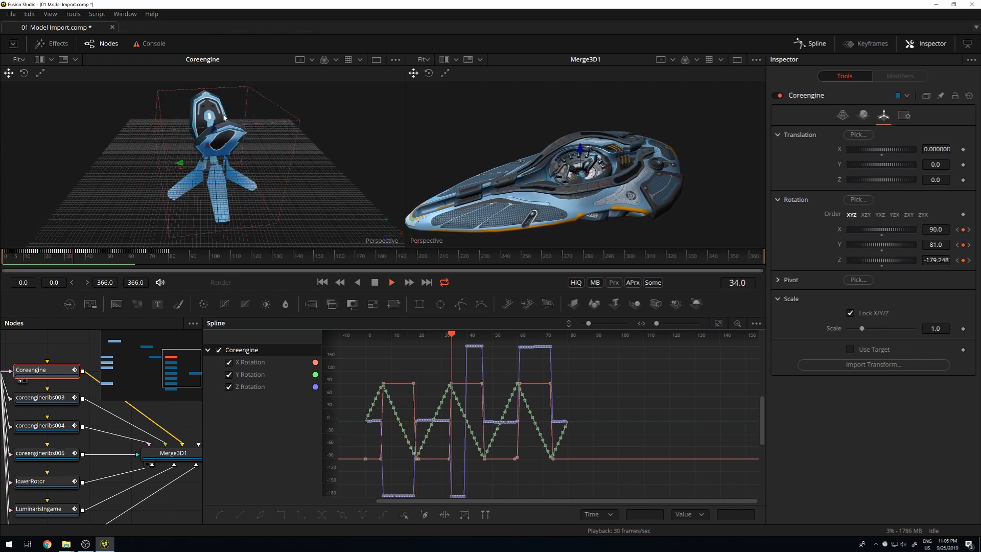
pyautogui.press('space')
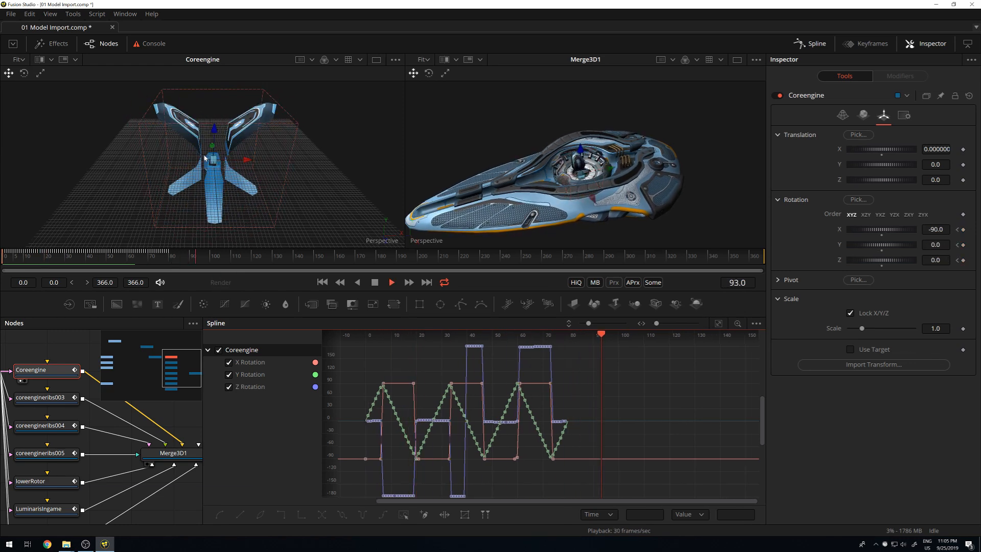
pyautogui.moveTo(107, 264); pyautogui.dragTo(4, 261)
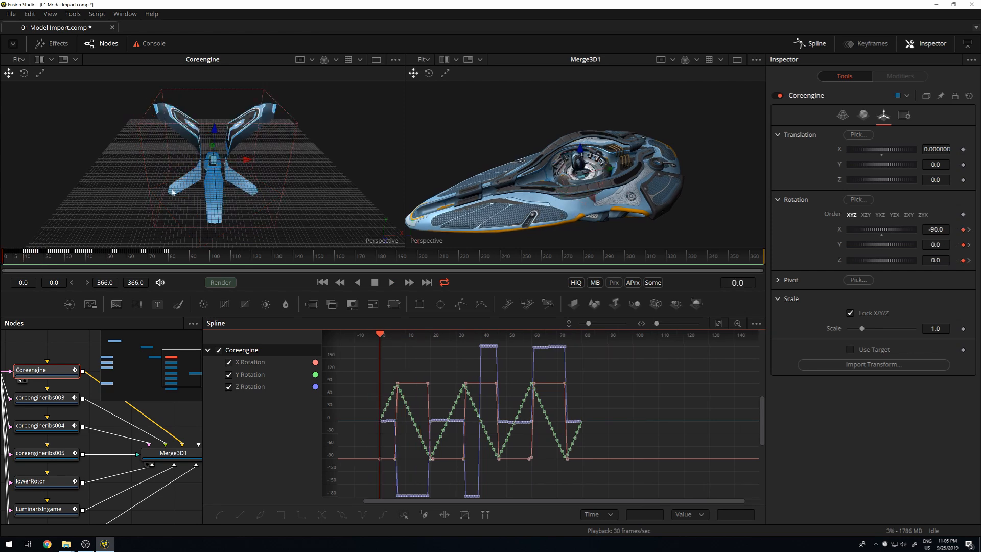
pyautogui.press('space')
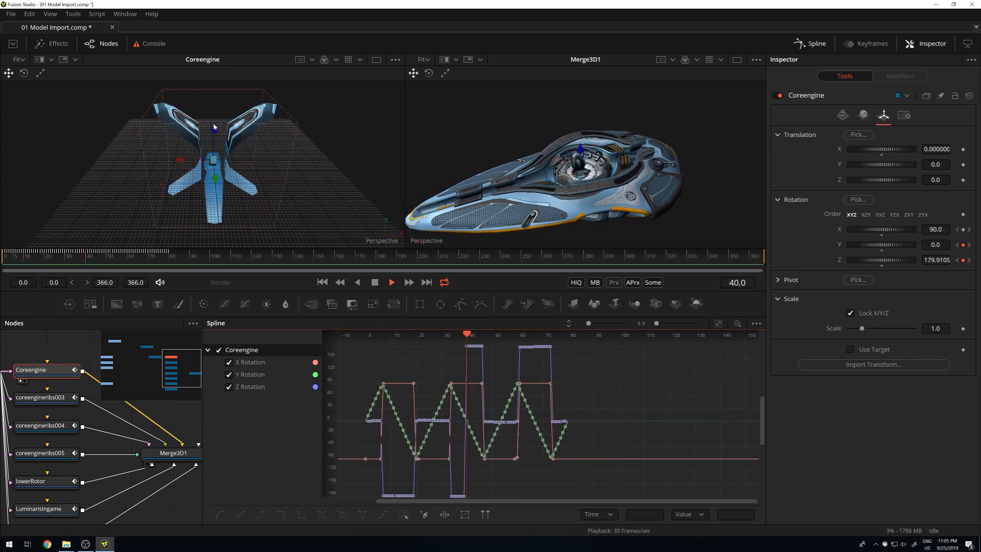
pyautogui.moveTo(103, 255); pyautogui.dragTo(15, 260)
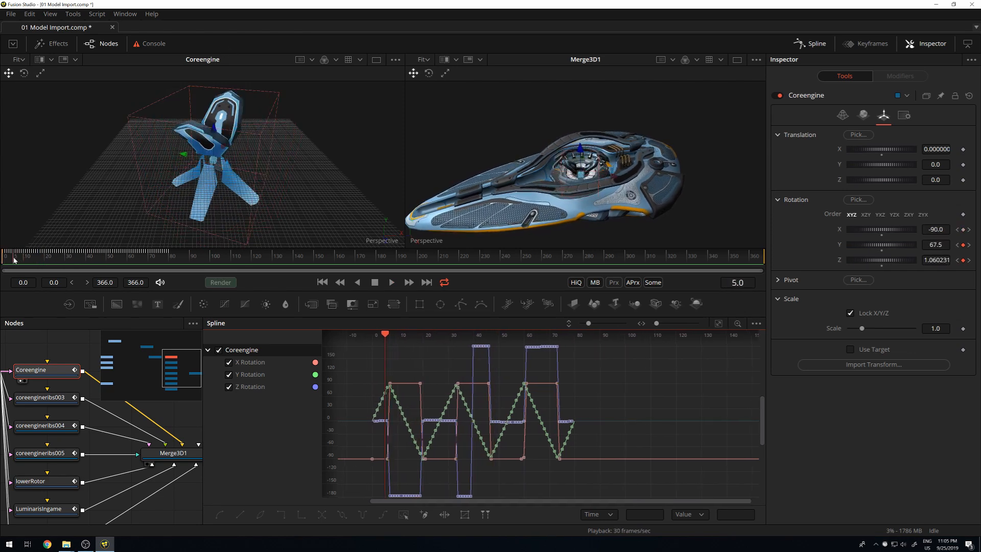
pyautogui.press('space')
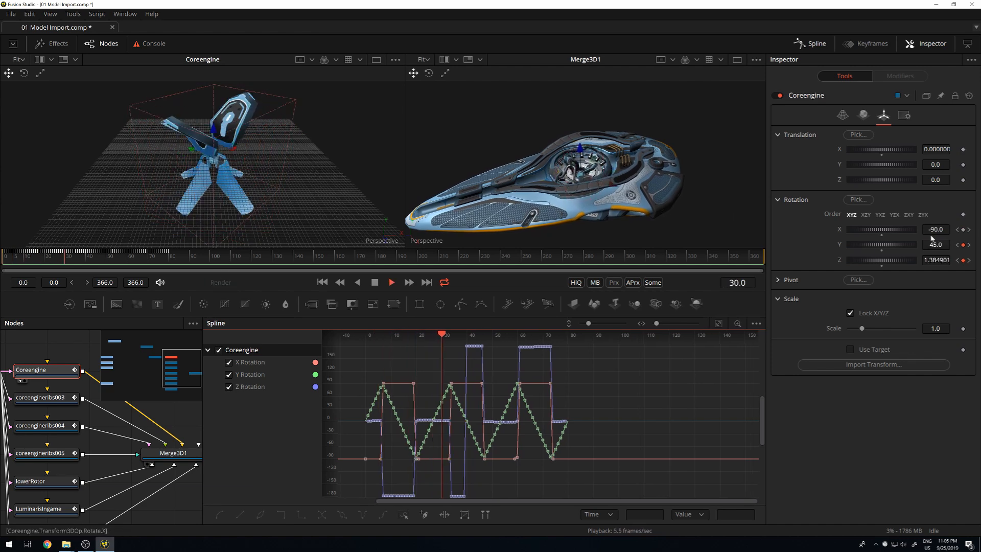
pyautogui.click(1, 255)
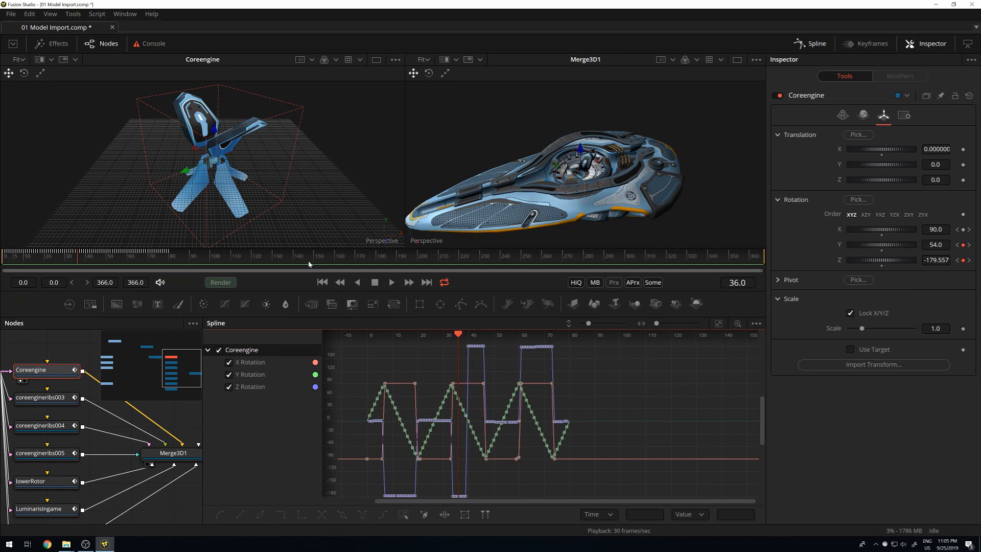
pyautogui.moveTo(92, 257)
pyautogui.mouseDown()
pyautogui.moveTo(46, 257)
pyautogui.moveTo(93, 258)
pyautogui.mouseUp()
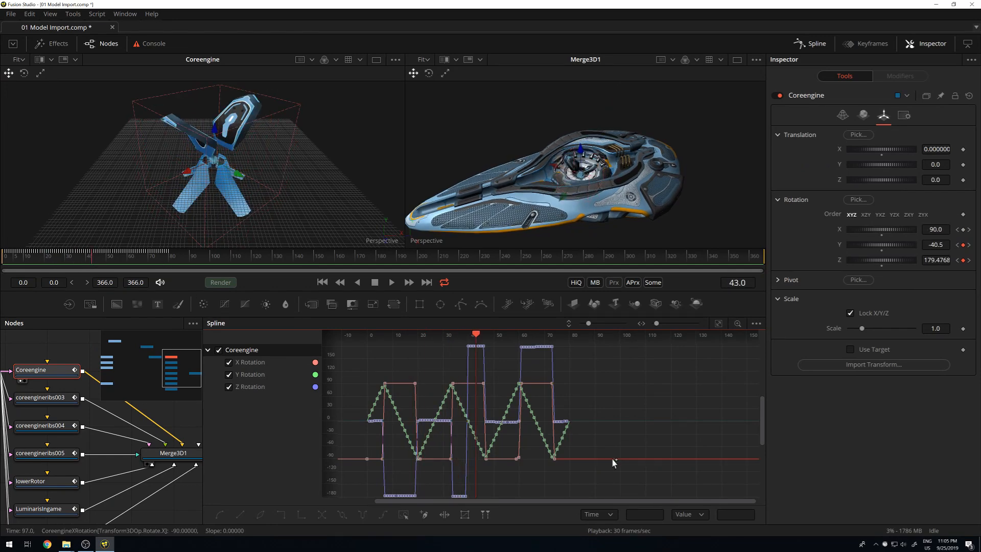
# - Select all of Coreengine's rotation keyframes in the Spline editor and set their curves to loop
pyautogui.moveTo(614, 463); pyautogui.dragTo(611, 462)
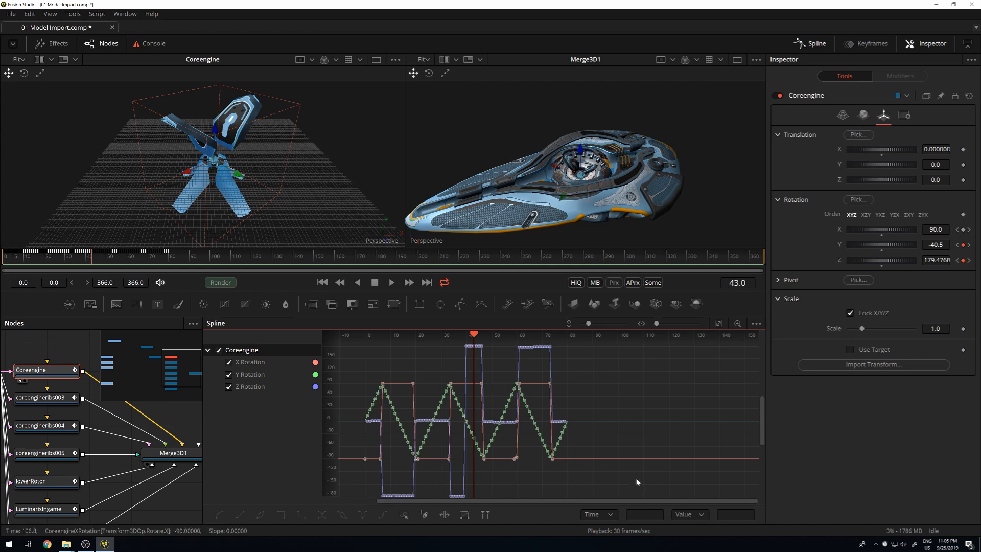
pyautogui.moveTo(498, 388); pyautogui.dragTo(542, 425)
pyautogui.scroll(-3, 583, 438)
pyautogui.moveTo(635, 490); pyautogui.dragTo(425, 353)
pyautogui.scroll(3, 537, 411)
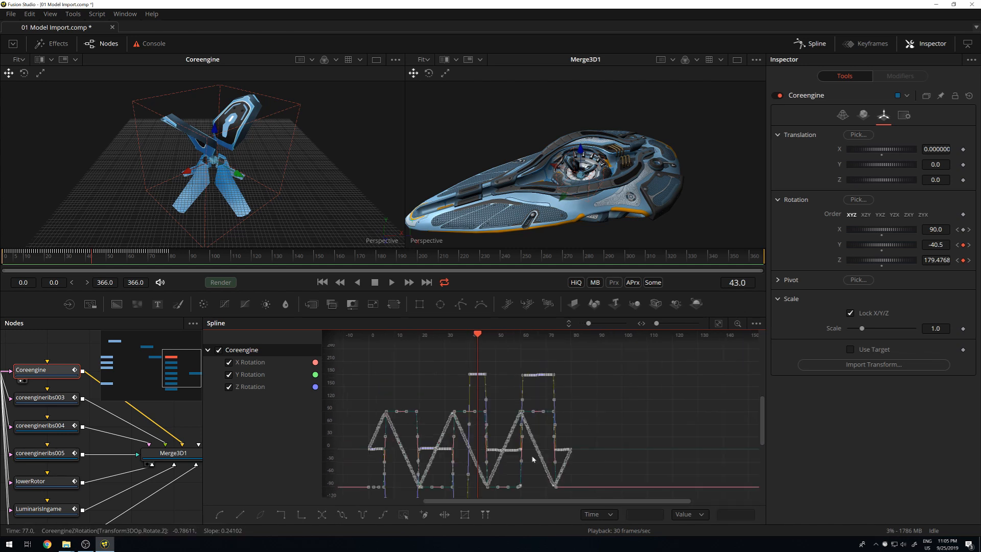
pyautogui.click(342, 515)
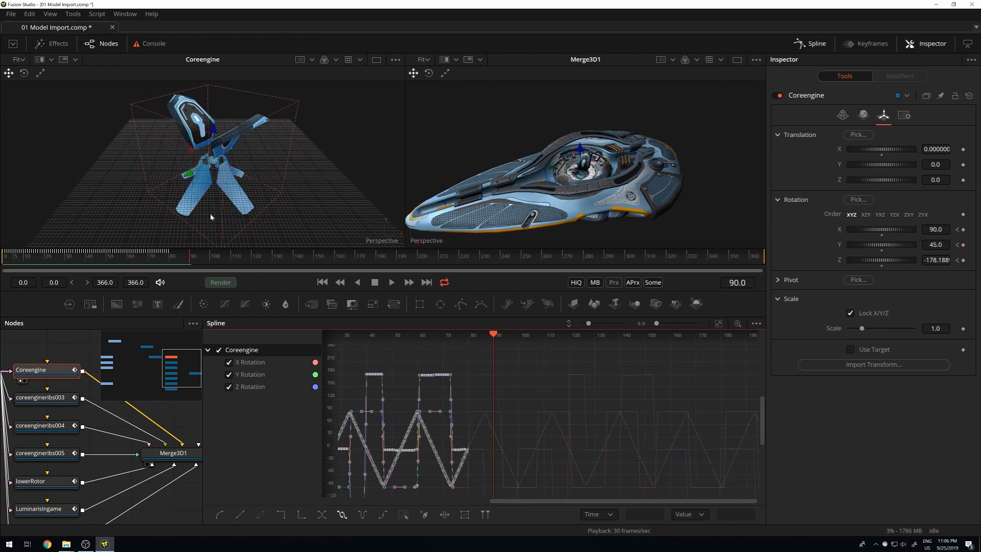
# - Play and scrub Coreengine's looped rotation around frame 80 to check the loop point, and return to frame 0
pyautogui.moveTo(186, 261); pyautogui.dragTo(42, 252)
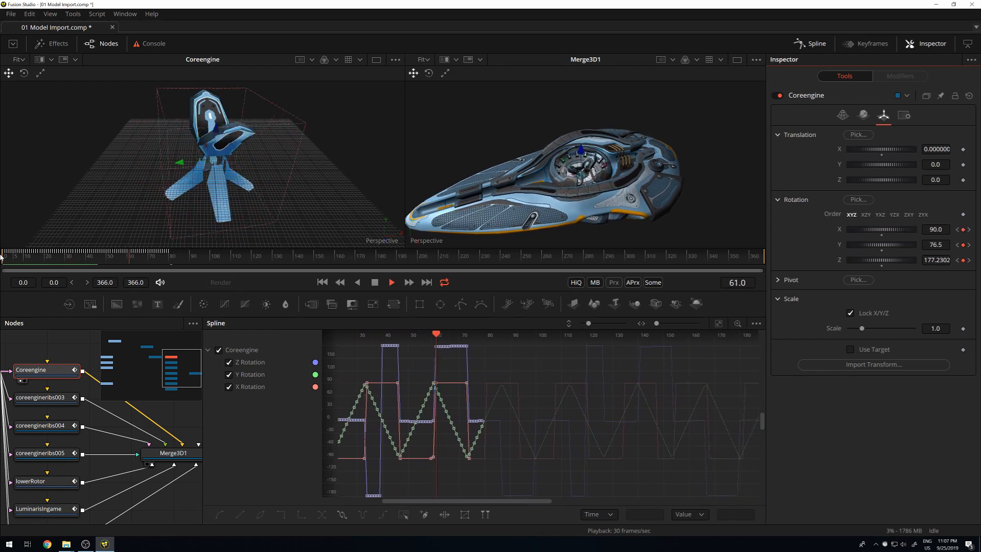
pyautogui.press('space')
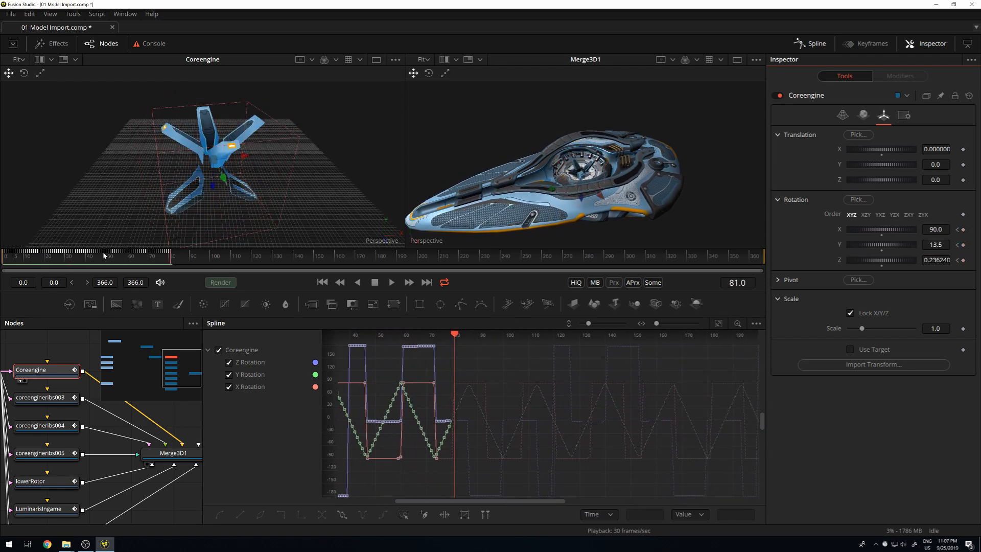
pyautogui.moveTo(162, 258); pyautogui.dragTo(170, 258)
pyautogui.press('Home')
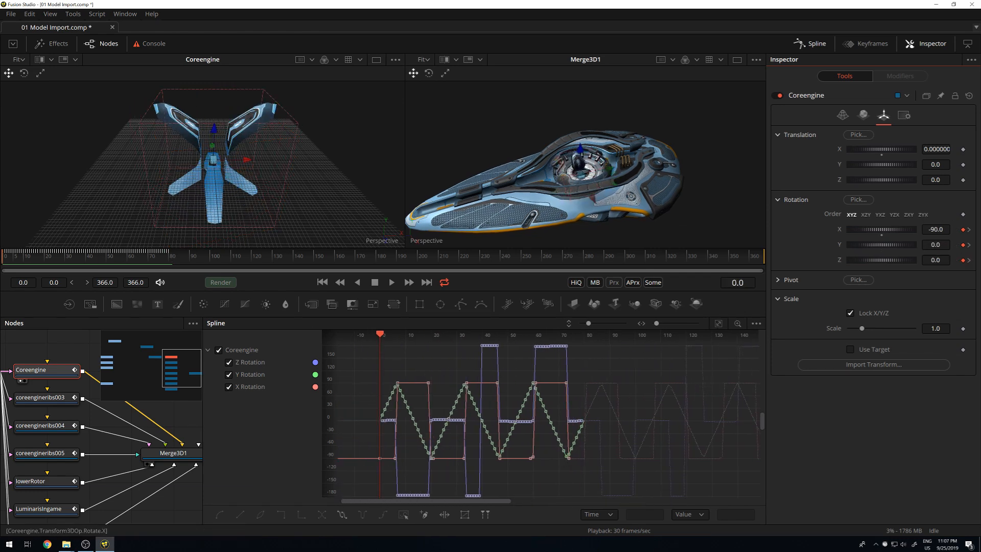
# - Remove all animation from Coreengine's Rotation group and try out its Y rotation
pyautogui.rightClick(963, 231)
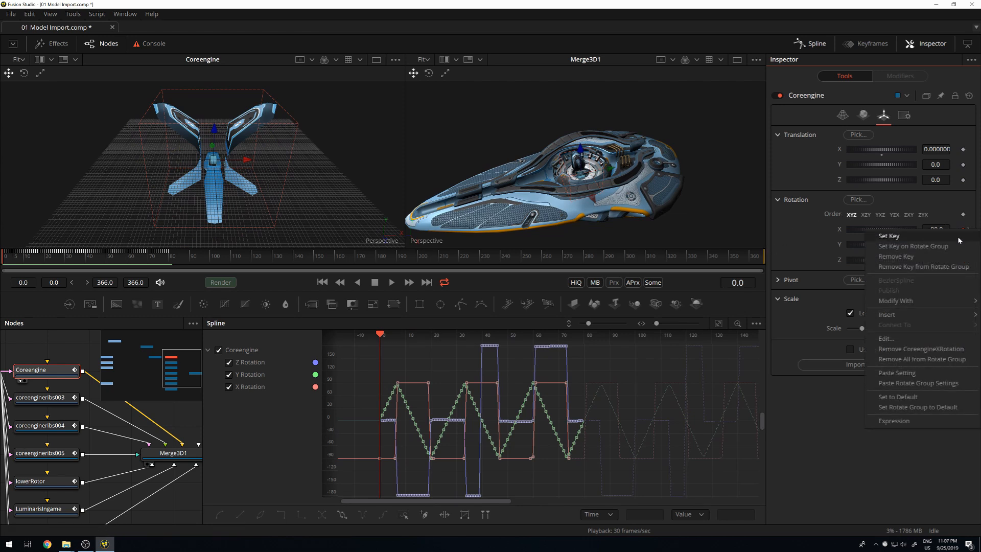
pyautogui.click(929, 359)
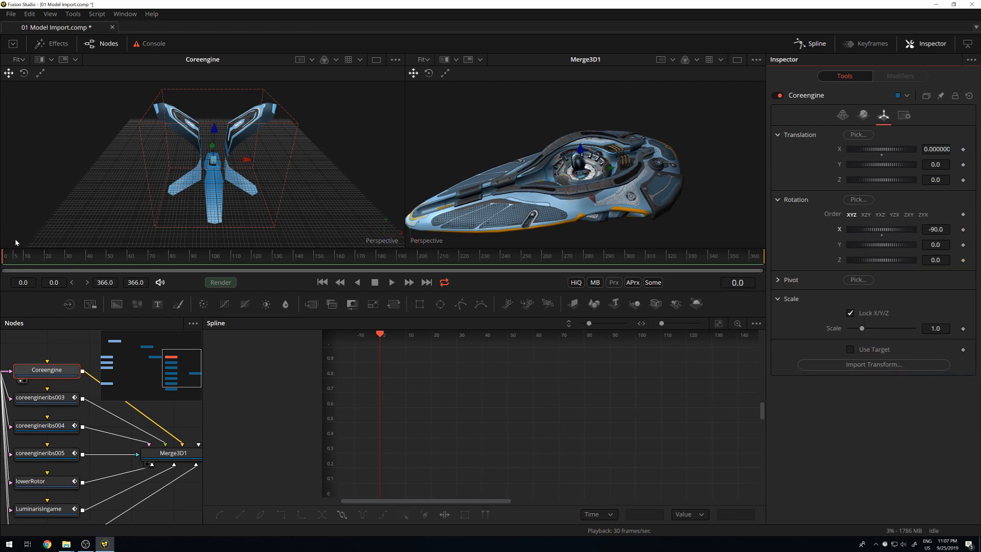
pyautogui.moveTo(873, 246)
pyautogui.mouseDown()
pyautogui.moveTo(886, 244)
pyautogui.moveTo(867, 238)
pyautogui.moveTo(881, 252)
pyautogui.mouseUp()
# - Keyframe Coreengine's Y rotation at 0 on frame 0 and at 1080 on frame 80
pyautogui.click(964, 245)
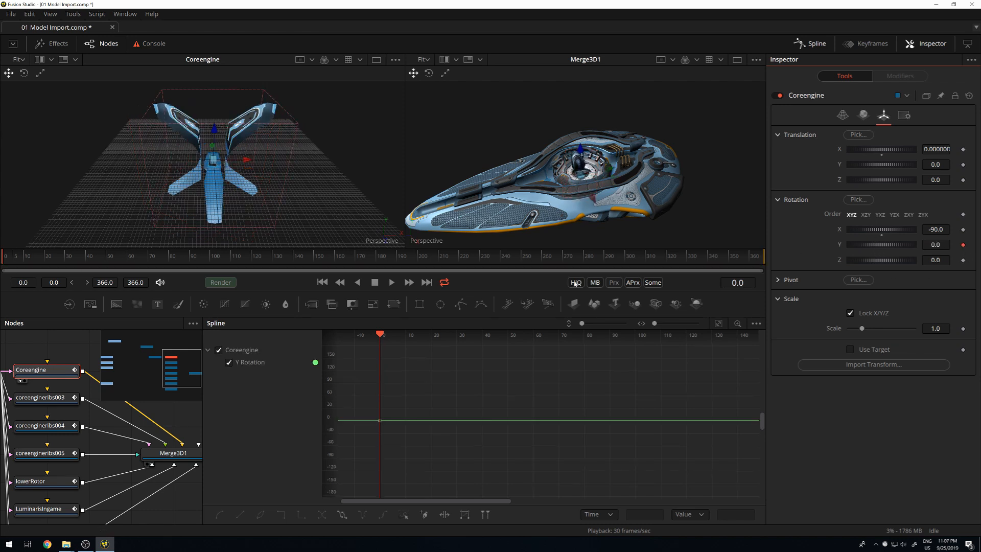
pyautogui.click(177, 260)
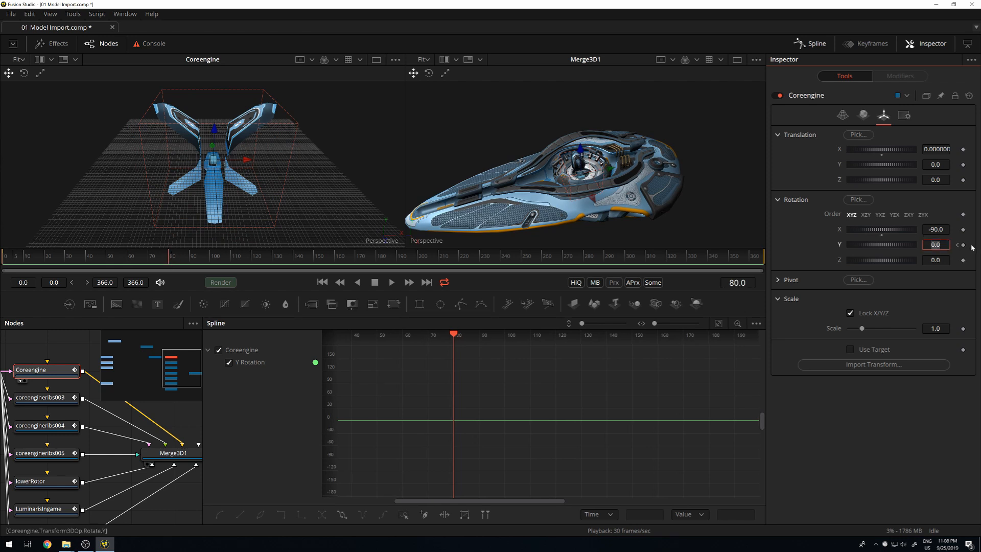
pyautogui.press('Tab')
# - Play Coreengine's new Y rotation from frame 0 and examine its whole curve in the Spline editor
pyautogui.click(1, 261)
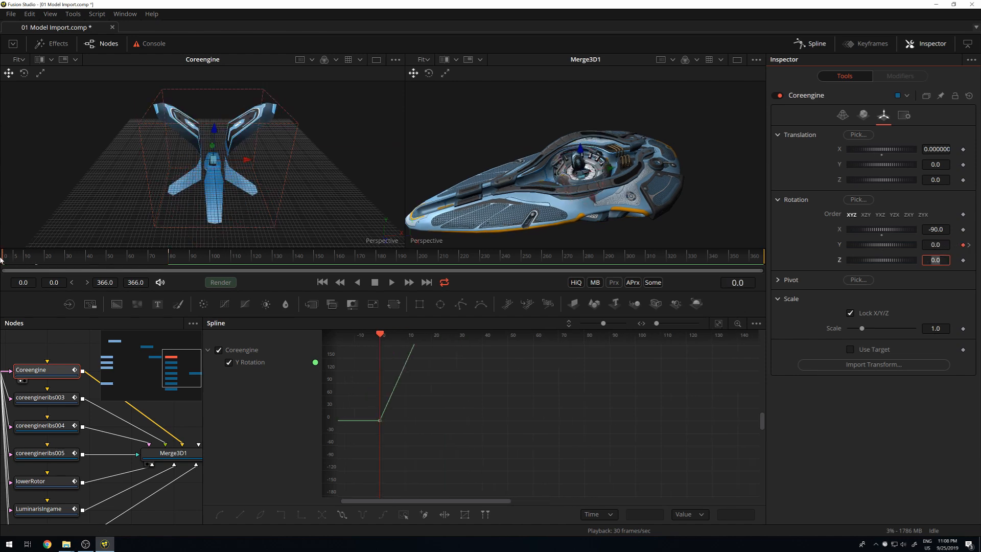
pyautogui.press('space')
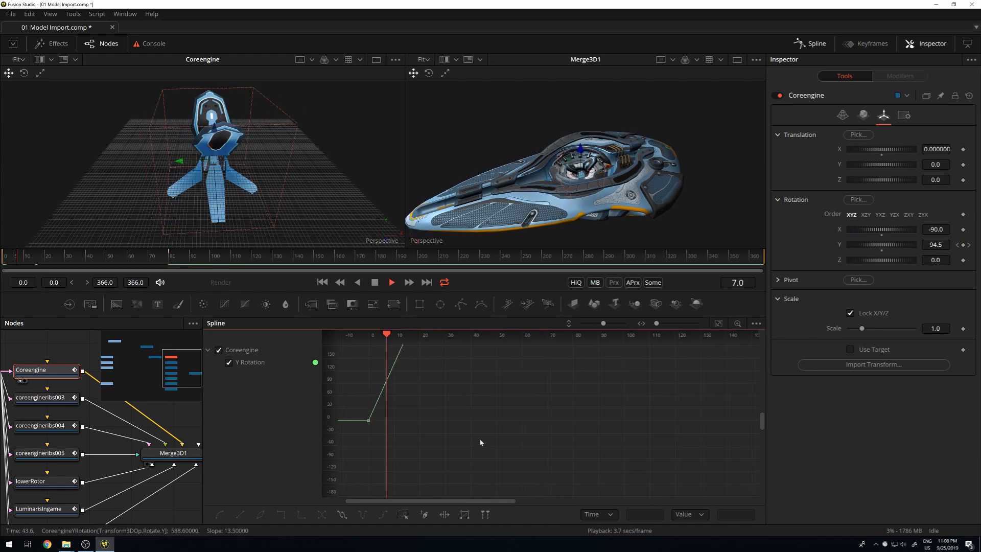
pyautogui.scroll(-9, 430, 392)
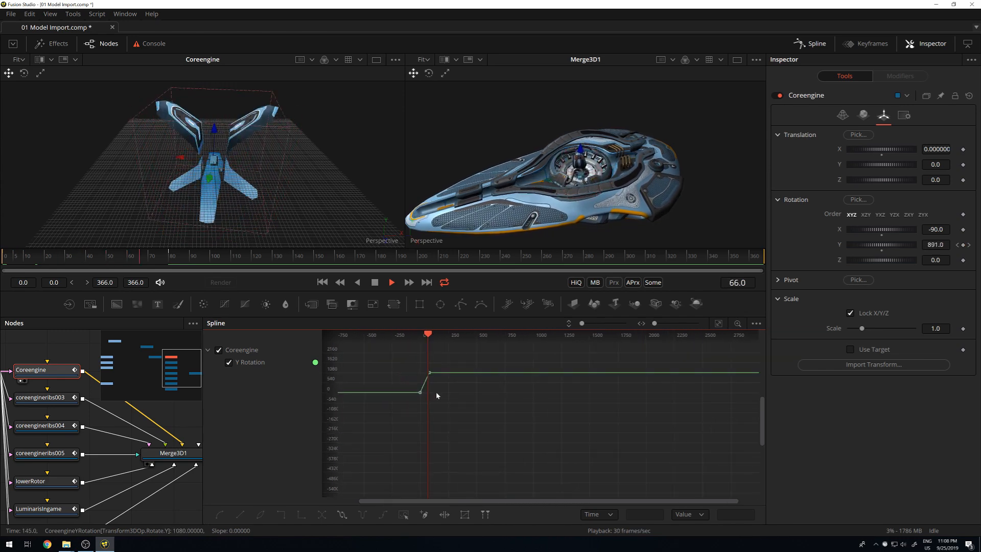
pyautogui.press('space')
pyautogui.moveTo(115, 261); pyautogui.dragTo(2, 260)
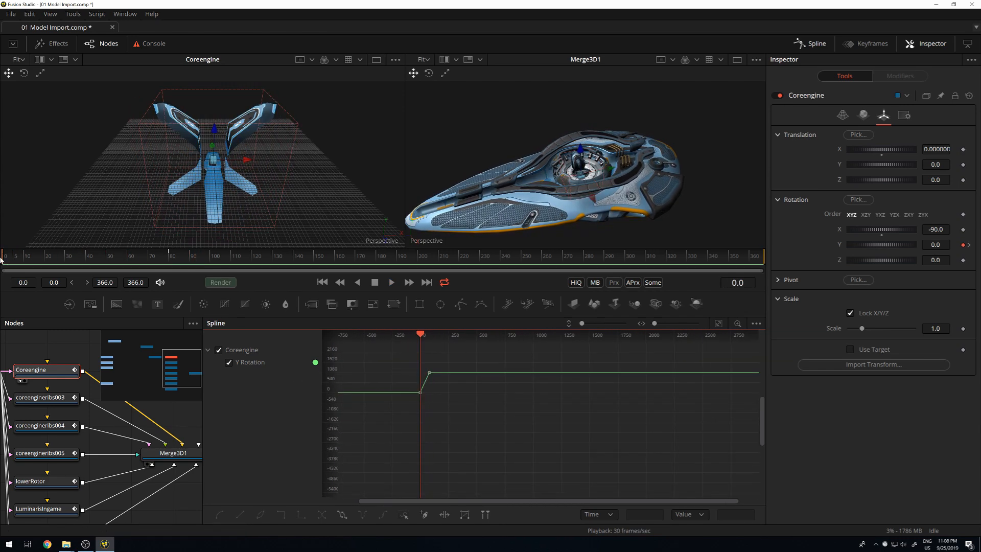
pyautogui.press('space')
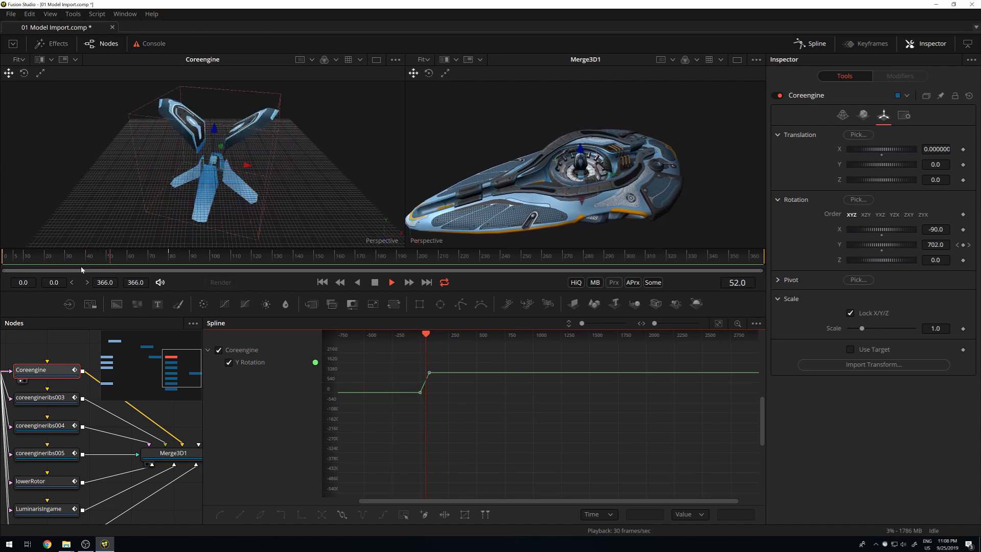
pyautogui.press('space')
# - Select Coreengine's Y Rotation keyframes in the Spline editor, set the curve to loop and check the playback
pyautogui.moveTo(408, 369); pyautogui.dragTo(378, 350)
pyautogui.scroll(5, 428, 387)
pyautogui.scroll(-2, 433, 418)
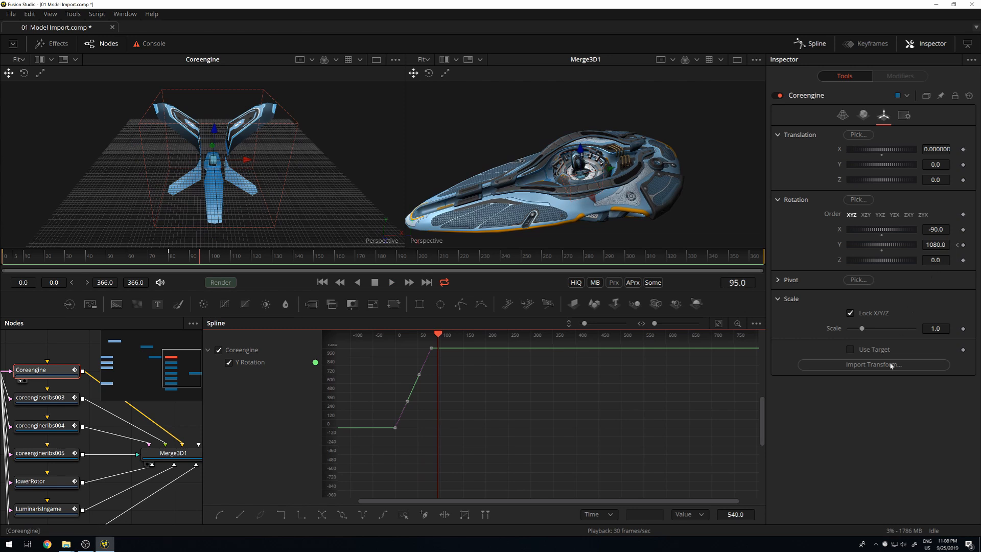
pyautogui.click(339, 515)
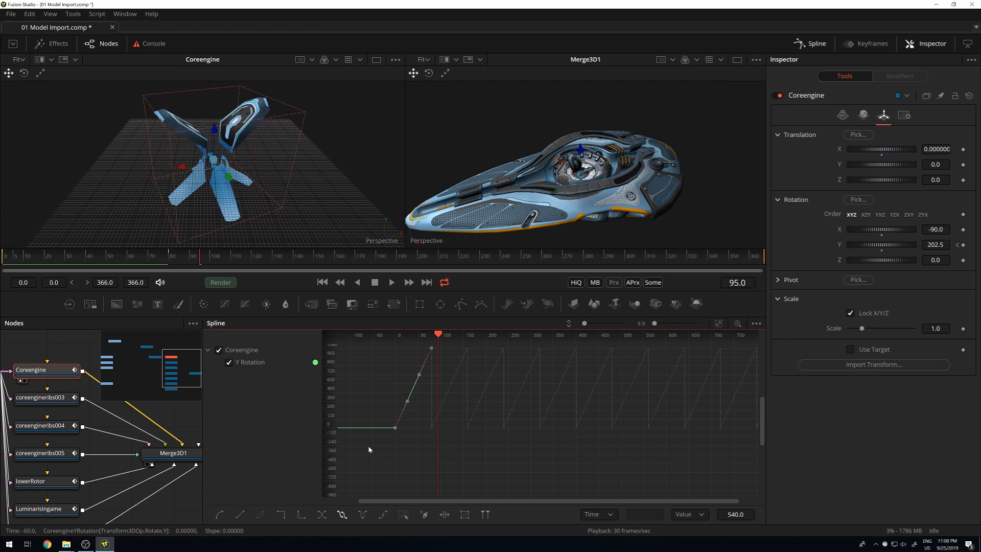
pyautogui.press('space')
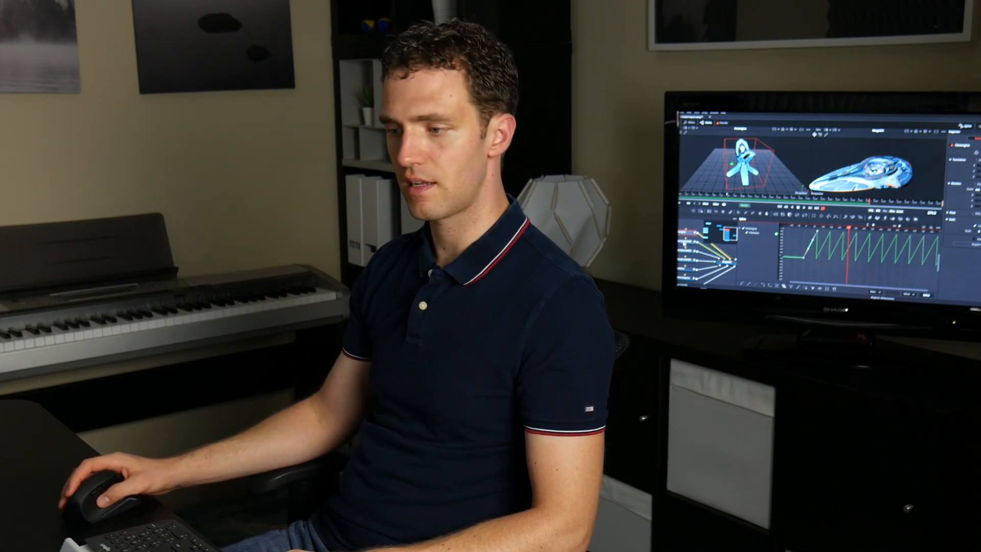
# - Select coreengineribs003, display it in the first viewer, play its rotation and return to frame 0
pyautogui.click(688, 241)
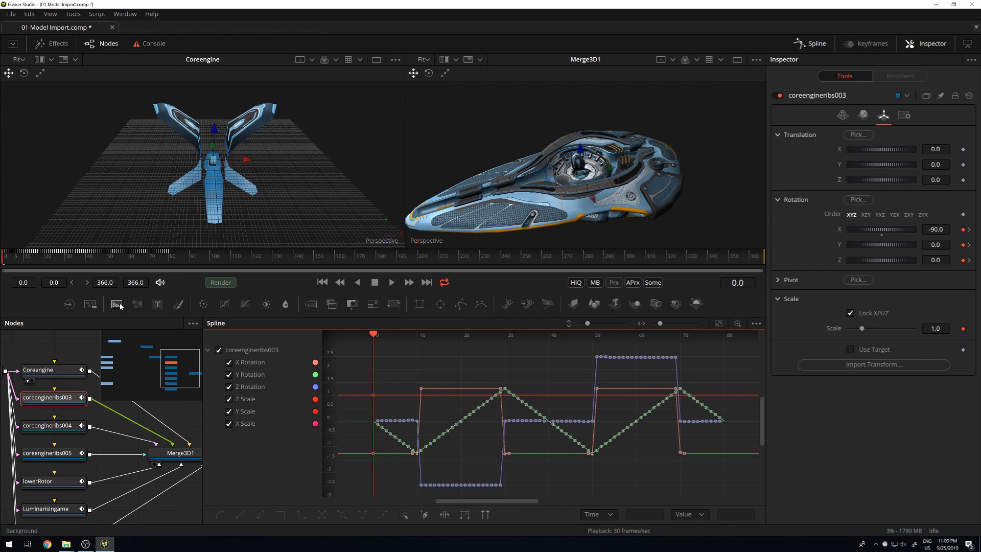
pyautogui.press('1')
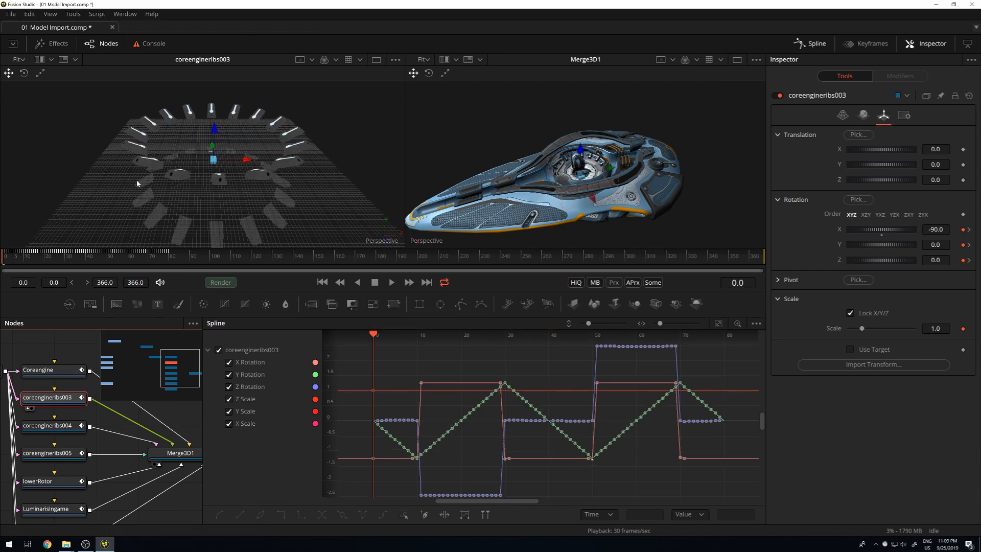
pyautogui.press('space')
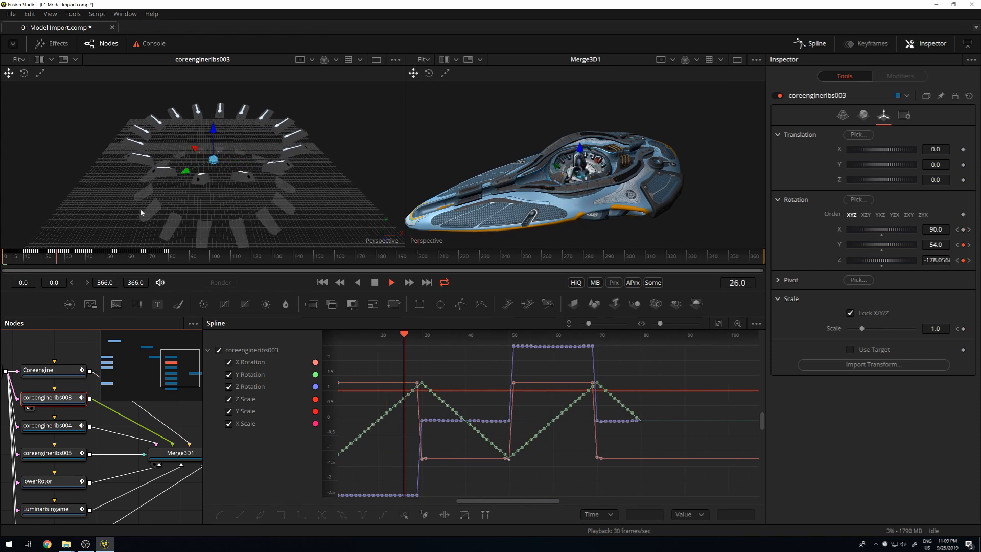
pyautogui.press('space')
pyautogui.press('space')
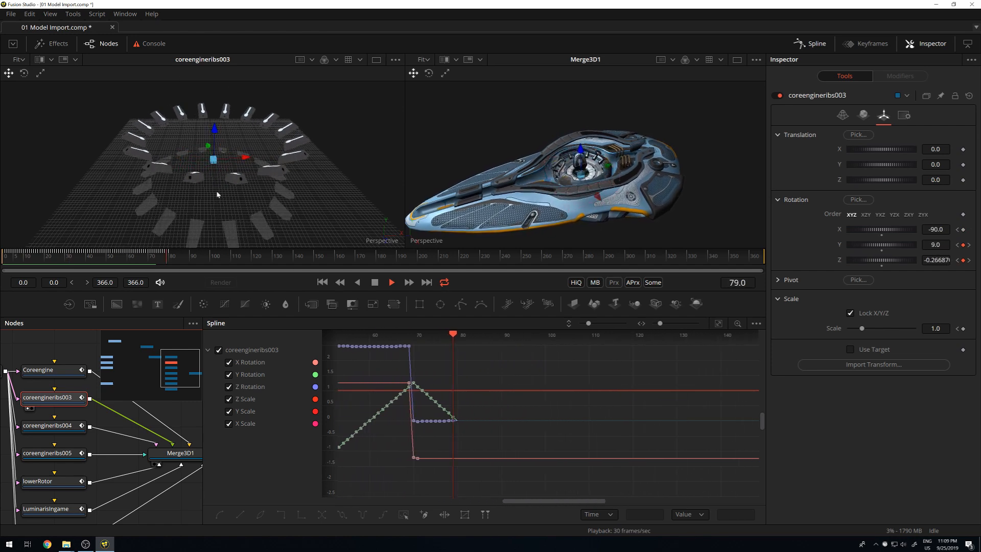
pyautogui.press('space')
pyautogui.click(2, 260)
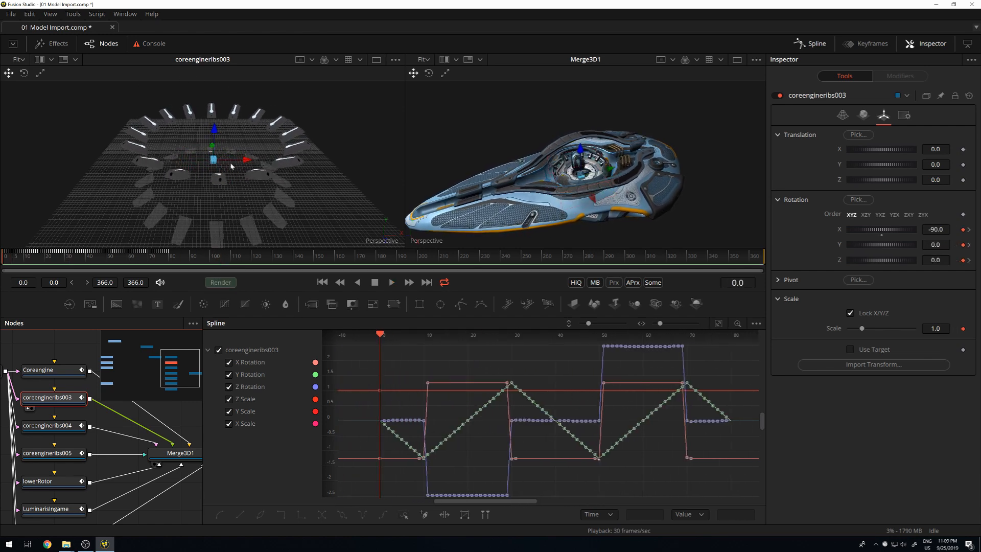
# - Play coreengineribs003's imported rotation and return to frame 0
pyautogui.press('space')
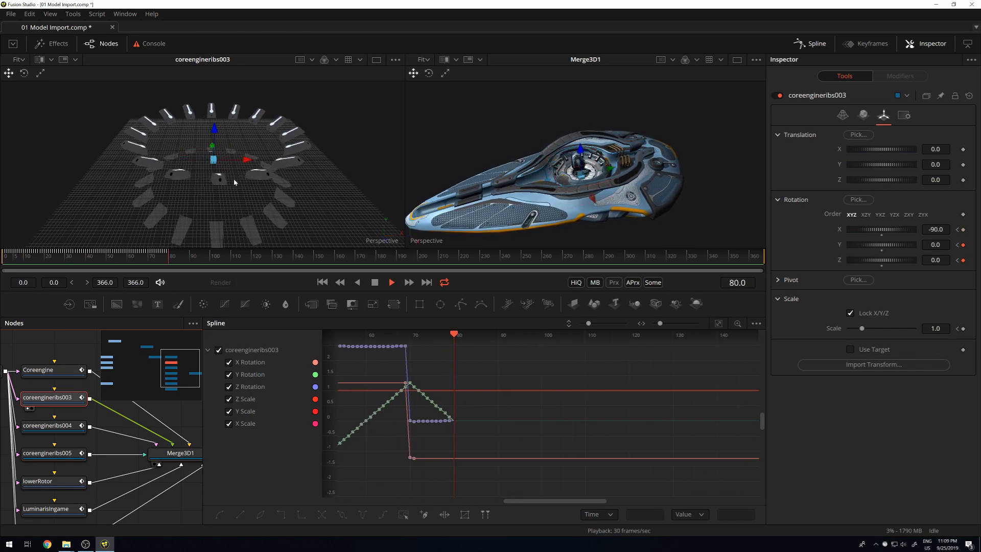
pyautogui.press('space')
pyautogui.press('space')
pyautogui.moveTo(150, 258); pyautogui.dragTo(1, 267)
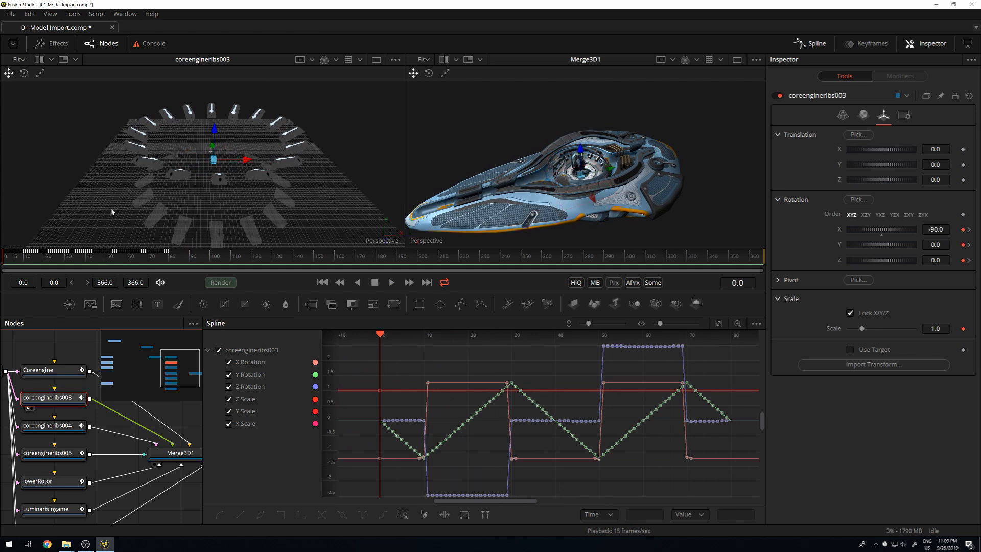
# - Remove the scale animation and all rotation keyframes from coreengineribs003
pyautogui.rightClick(964, 330)
pyautogui.click(928, 459)
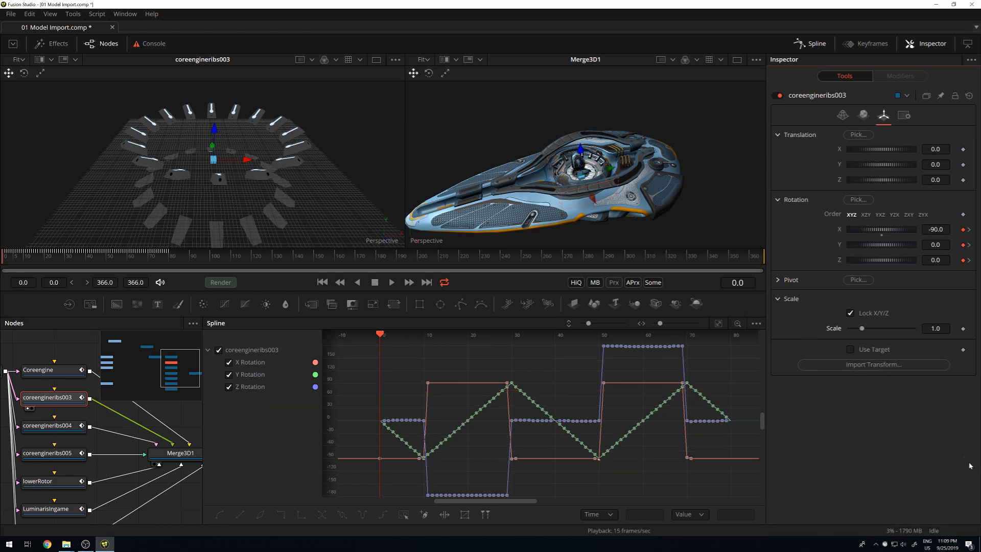
pyautogui.rightClick(958, 219)
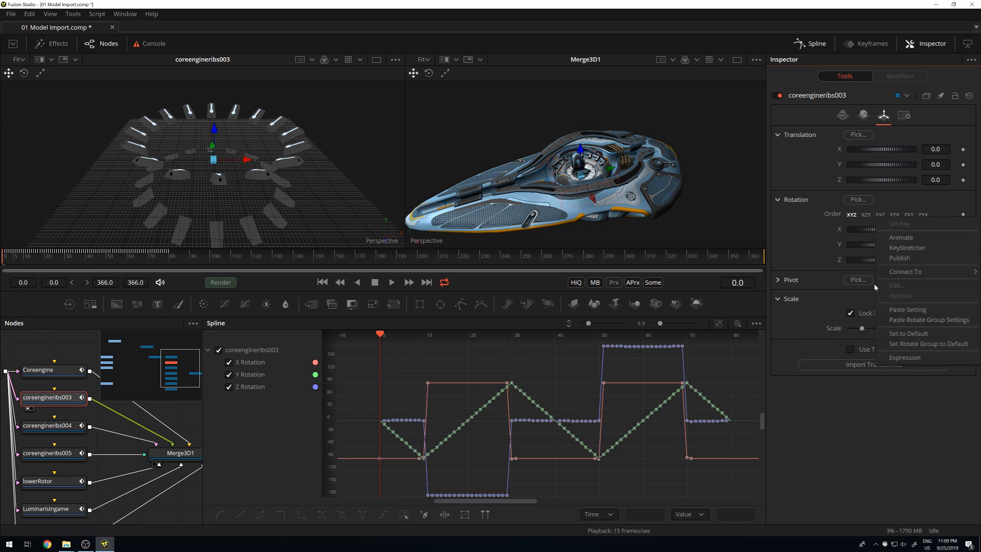
pyautogui.click(804, 215)
pyautogui.rightClick(802, 212)
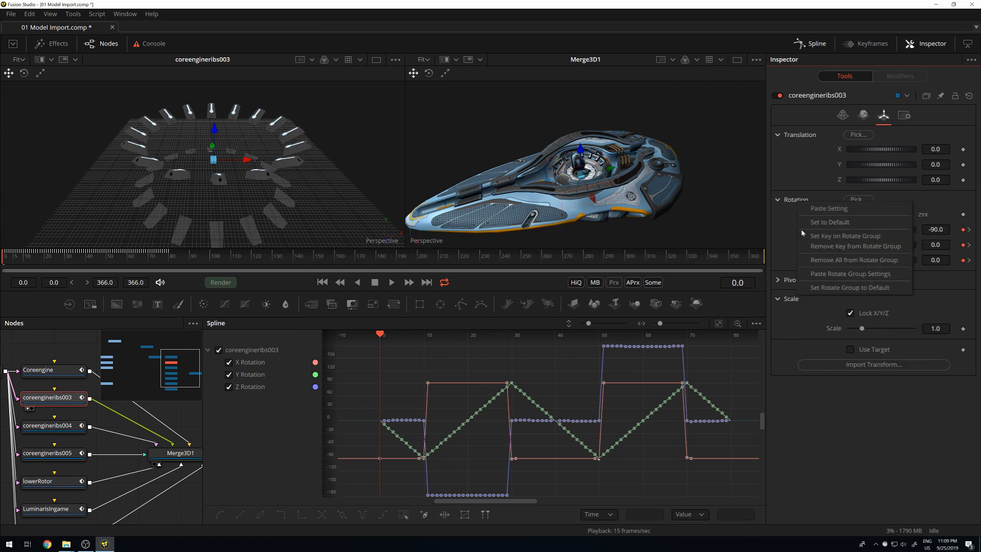
pyautogui.click(819, 261)
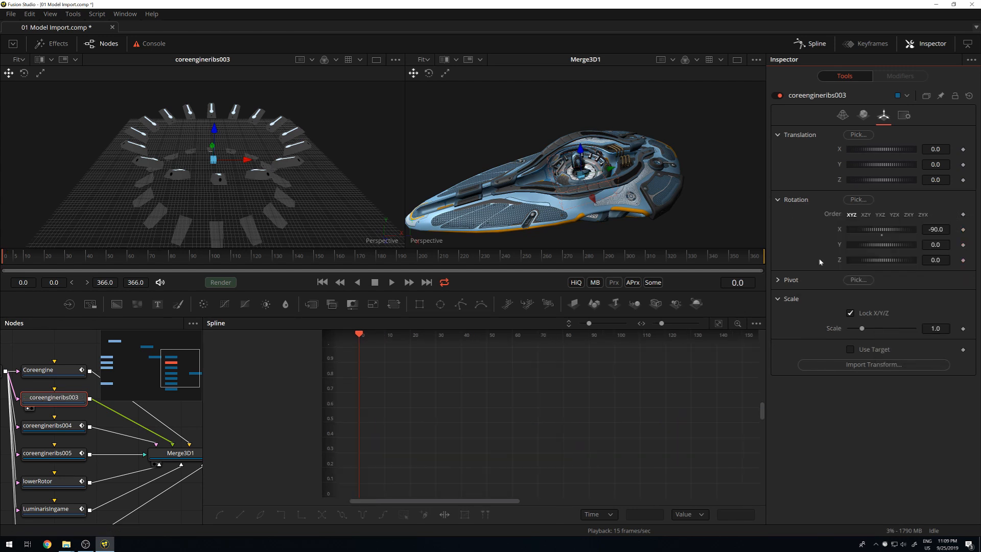
# - Keyframe coreengineribs003's Y rotation at 0 on frame 0 and at -720 on frame 80
pyautogui.click(963, 246)
pyautogui.moveTo(898, 247); pyautogui.dragTo(861, 249)
pyautogui.doubleClick(881, 249)
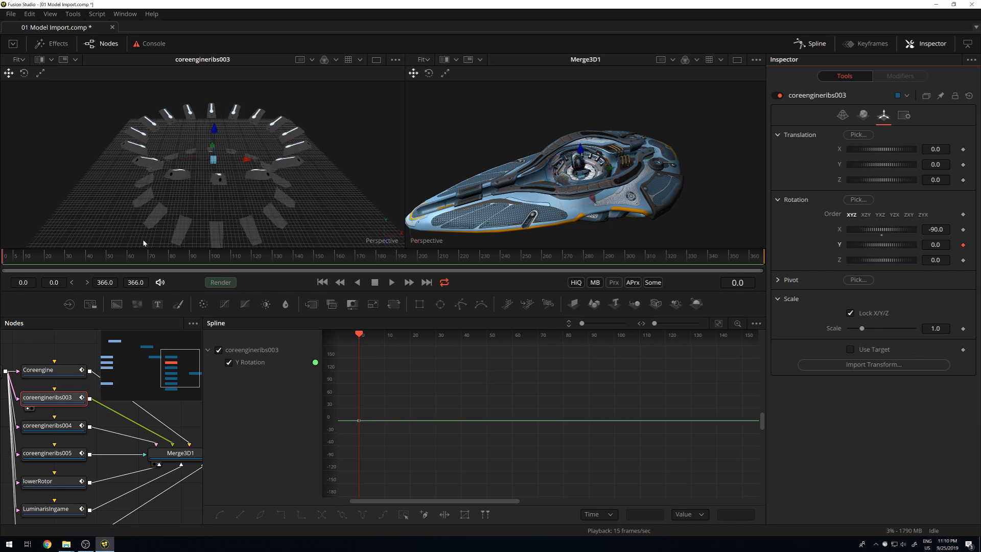
pyautogui.click(171, 259)
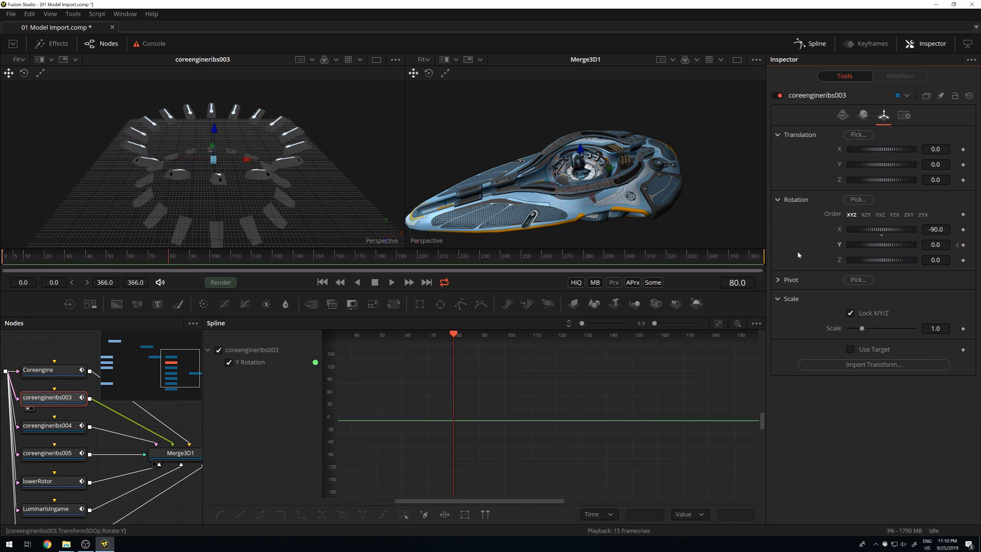
pyautogui.moveTo(911, 249); pyautogui.dragTo(859, 249)
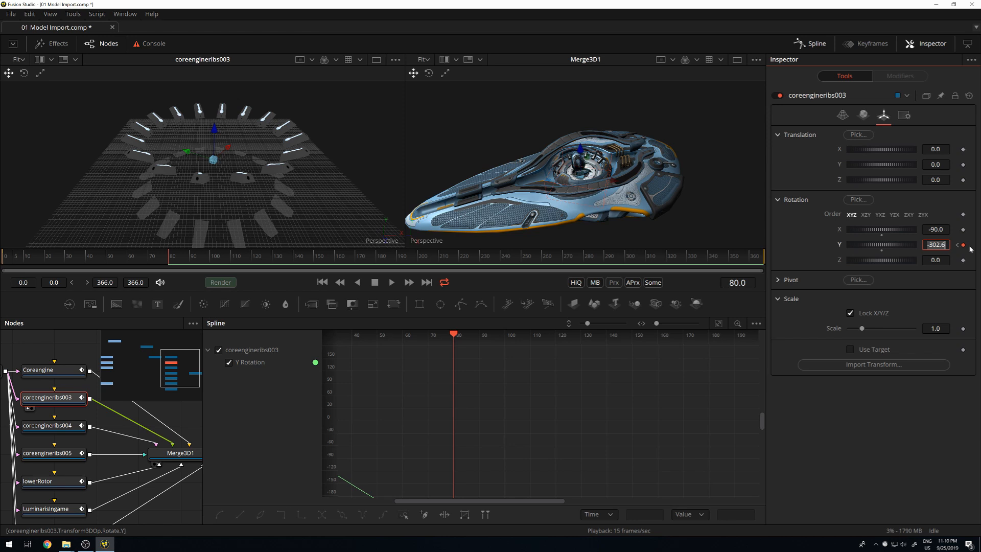
pyautogui.write('-720')
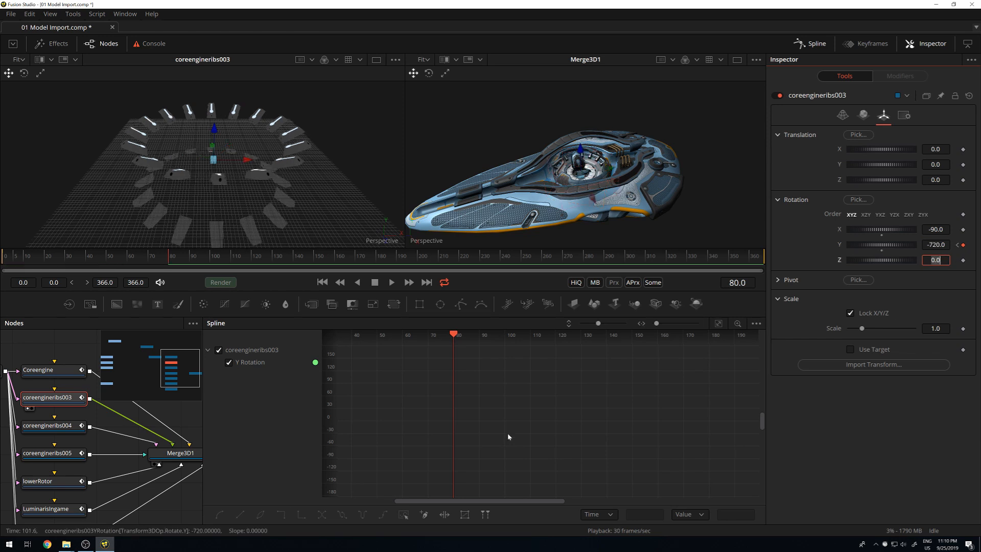
# - Select coreengineribs003's Y Rotation keyframes in the Spline editor, set the curve to loop and play the result
pyautogui.scroll(-3, 470, 443)
pyautogui.moveTo(392, 401); pyautogui.dragTo(527, 504)
pyautogui.moveTo(420, 388); pyautogui.dragTo(492, 473)
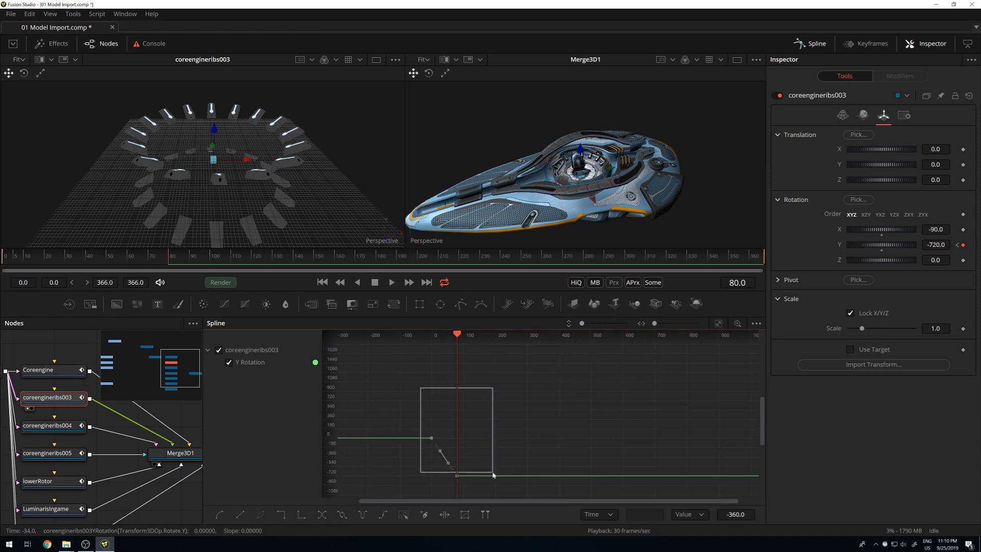
pyautogui.click(341, 515)
pyautogui.press('space')
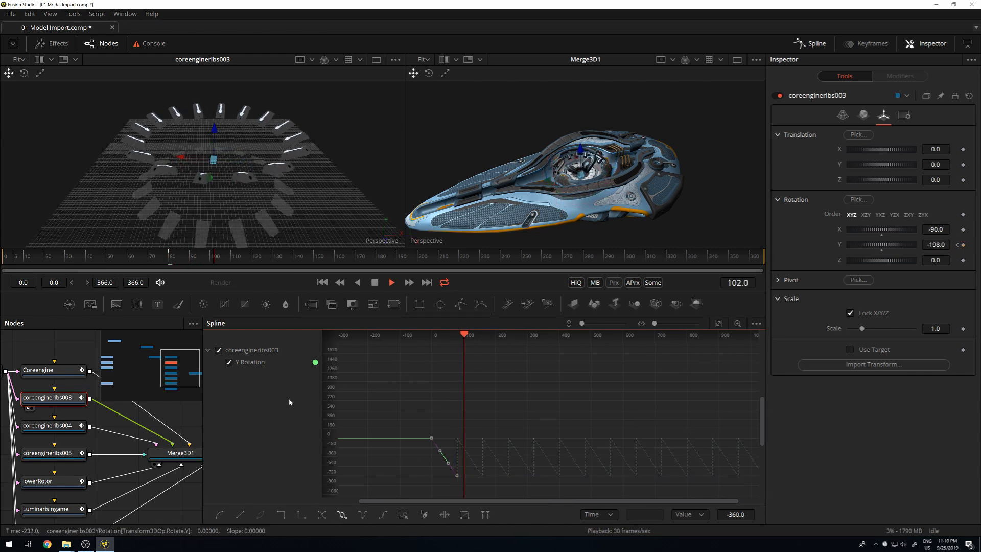
pyautogui.scroll(-2, 149, 405)
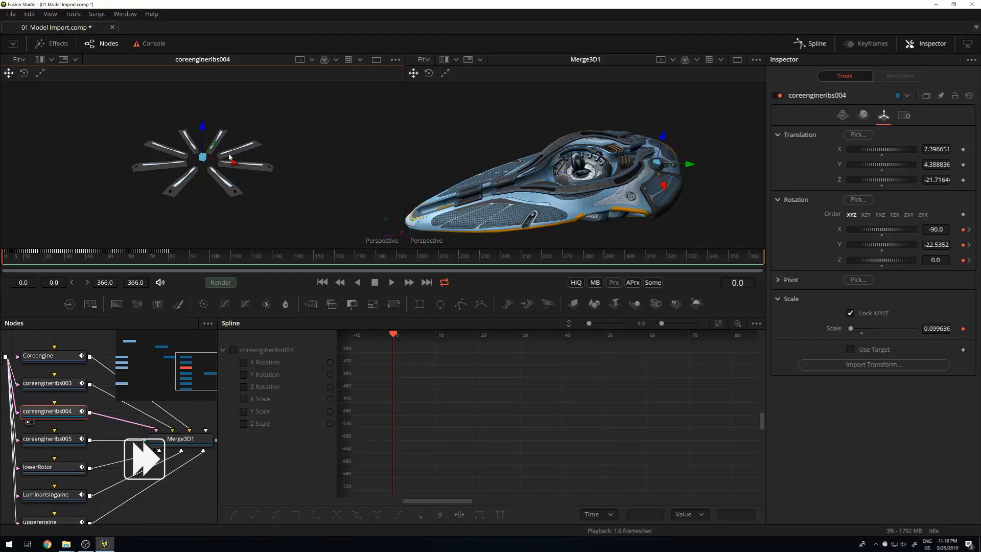
# - Go to frame 0 and remove the scale and rotation animation from coreengineribs004
pyautogui.press('space')
pyautogui.moveTo(31, 260); pyautogui.dragTo(5, 260)
pyautogui.rightClick(864, 329)
pyautogui.click(951, 458)
pyautogui.rightClick(889, 245)
pyautogui.click(925, 374)
# - Keyframe coreengineribs004's Y rotation at its existing value on frame 0 and at -742.5352 on frame 80
pyautogui.click(964, 244)
pyautogui.click(168, 260)
pyautogui.press('Return')
# - Select coreengineribs004's Y Rotation keyframes in the Spline editor, set the curve to loop and check the playback
pyautogui.scroll(-6, 628, 395)
pyautogui.click(465, 484)
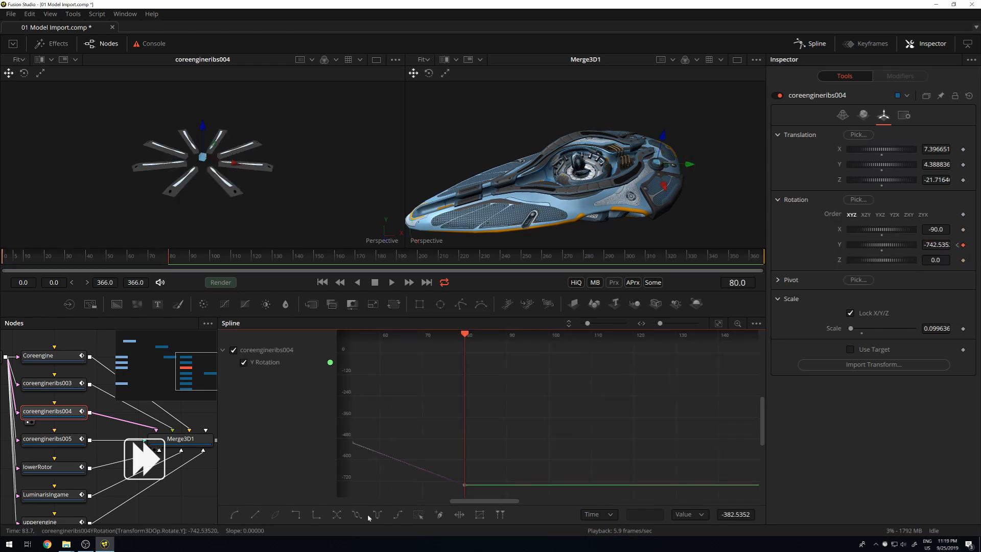
pyautogui.click(357, 515)
pyautogui.press('space')
# - Select coreengineribs005, display it in the first viewer, show its curves in the Spline editor and play its animation
pyautogui.click(51, 439)
pyautogui.press('1')
pyautogui.click(3, 262)
pyautogui.click(233, 351)
pyautogui.click(219, 194)
pyautogui.press('f')
pyautogui.click(718, 324)
pyautogui.press('space')
pyautogui.press('space')
# - Return to frame 0 and remove coreengineribs005's scale animation
pyautogui.click(3, 262)
pyautogui.rightClick(787, 299)
pyautogui.click(964, 328)
pyautogui.rightClick(797, 200)
pyautogui.click(842, 259)
pyautogui.moveTo(2, 261); pyautogui.dragTo(68, 261)
pyautogui.hotkey('ctrl', 'z')
# - Remove coreengineribs005's rotation keyframes, keyframe its Y rotation on frame 0 and set it 720 degrees lower on frame 80
pyautogui.rightClick(798, 201)
pyautogui.click(841, 259)
pyautogui.click(963, 244)
pyautogui.click(169, 258)
pyautogui.click(926, 245)
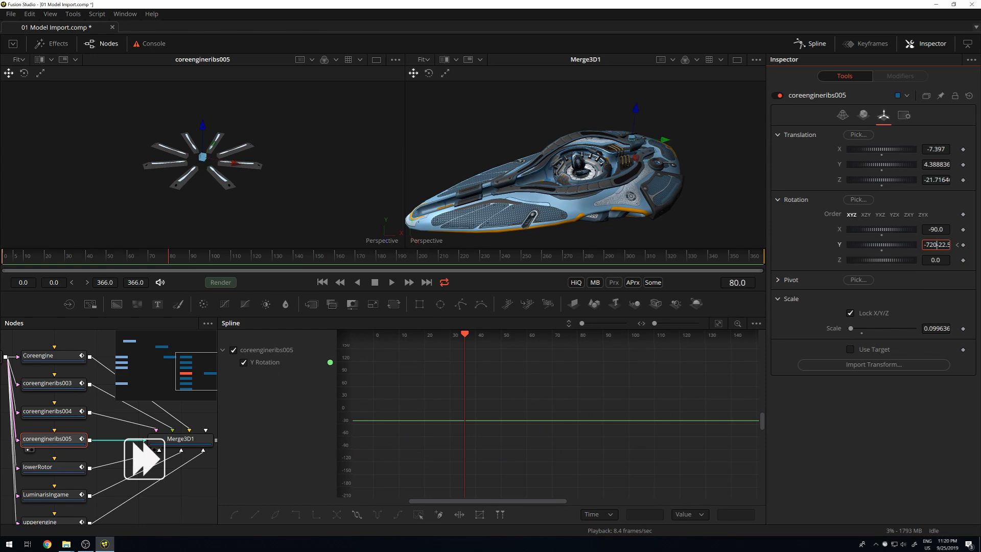
pyautogui.write('-720')
pyautogui.press('Tab')
# - Play coreengineribs005's new rotation from frame 0 and set its whole Y Rotation curve to loop
pyautogui.moveTo(105, 261); pyautogui.dragTo(3, 262)
pyautogui.press('space')
pyautogui.press('space')
pyautogui.hotkey('ctrl', 'a')
pyautogui.click(357, 515)
pyautogui.click(719, 324)
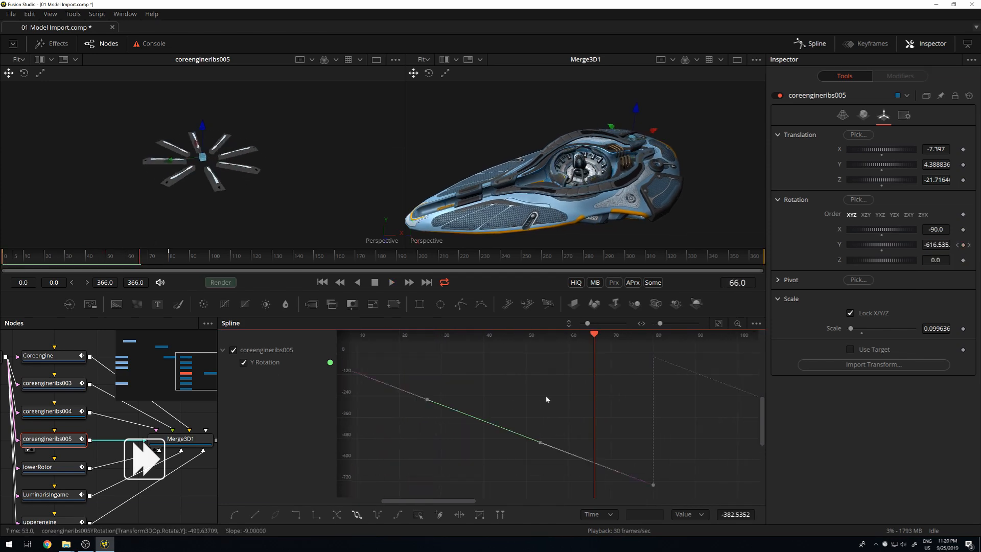
# - Select lowerRotor, display it in the first viewer, show its curves in the Spline editor and play its animation
pyautogui.click(47, 470)
pyautogui.click(233, 350)
pyautogui.moveTo(47, 469); pyautogui.dragTo(72, 241)
pyautogui.press('space')
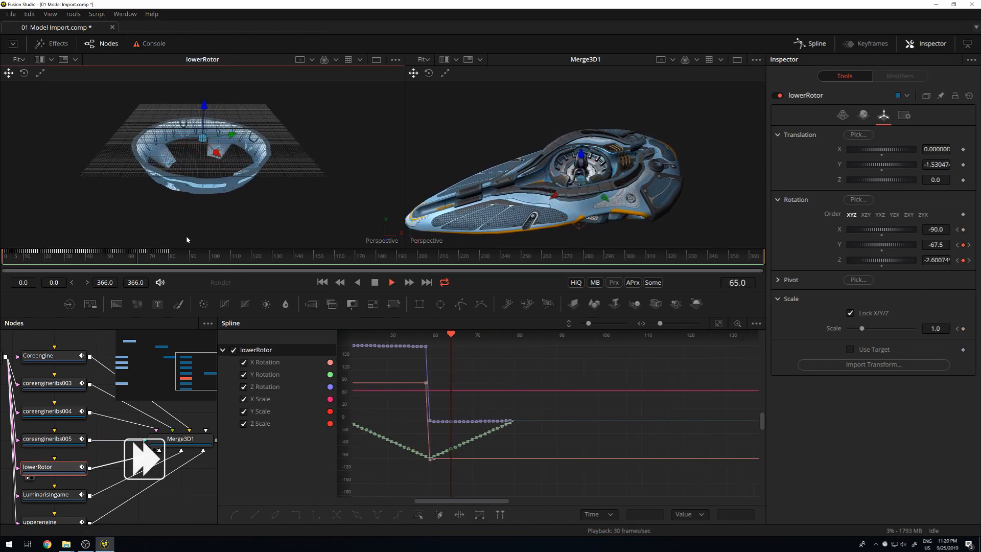
# - Stop playback, return to frame 0 and remove lowerRotor's scale animation
pyautogui.press('space')
pyautogui.click(322, 282)
pyautogui.rightClick(963, 329)
pyautogui.click(940, 355)
pyautogui.rightClick(793, 203)
pyautogui.click(902, 235)
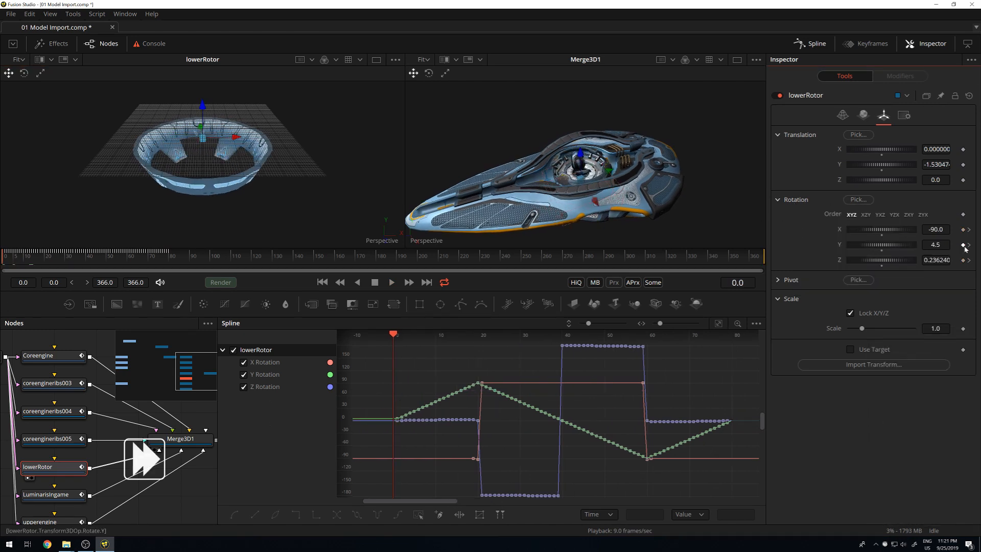
pyautogui.hotkey('ctrl', 'z')
pyautogui.rightClick(794, 202)
pyautogui.click(849, 273)
pyautogui.hotkey('ctrl', 'z')
# - Remove all of lowerRotor's rotation keyframes
pyautogui.rightClick(791, 201)
pyautogui.rightClick(794, 202)
pyautogui.click(848, 276)
# - Keyframe lowerRotor's Y rotation at 0 on frame 0 and at 360 on frame 80
pyautogui.click(963, 245)
pyautogui.click(170, 256)
pyautogui.doubleClick(936, 245)
pyautogui.write('360')
pyautogui.press('Tab')
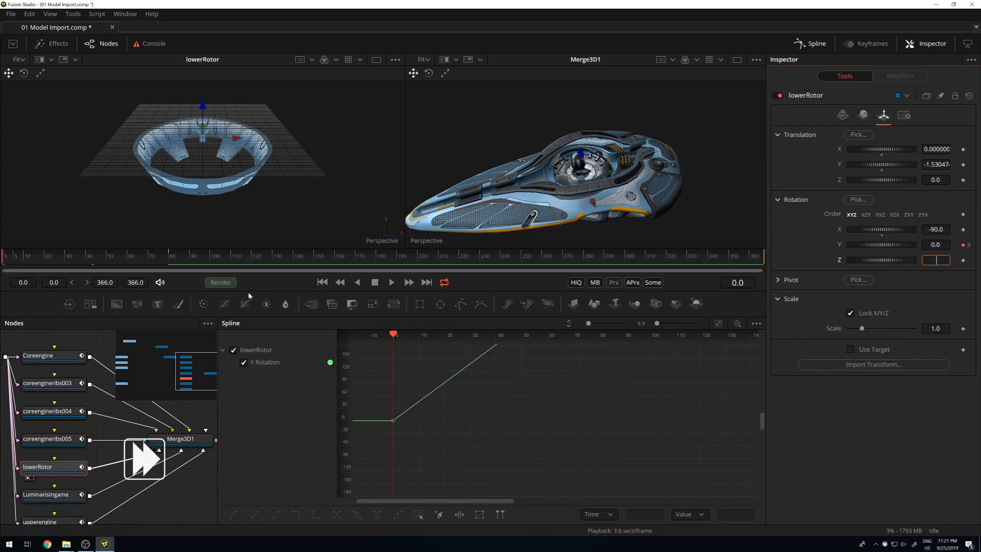
# - Select LuminarisIngame, display it in the first viewer and show its curves in the Spline editor
pyautogui.click(46, 495)
pyautogui.press('1')
pyautogui.click(233, 350)
# - Select all of lowerRotor's Y Rotation keyframes in the Spline editor and set the curve to loop
pyautogui.click(39, 466)
pyautogui.hotkey('ctrl', 'a')
pyautogui.click(357, 515)
# - Return to LuminarisIngame and examine its animation curves while scrubbing the timeline
pyautogui.click(56, 494)
pyautogui.hotkey('ctrl', 'f')
pyautogui.scroll(-5, 236, 168)
pyautogui.moveTo(115, 256); pyautogui.dragTo(162, 256)
# - Select upperengine, display it in the first viewer at frame 0 and show its curves in the Spline editor
pyautogui.click(51, 520)
pyautogui.press('1')
pyautogui.click(4, 256)
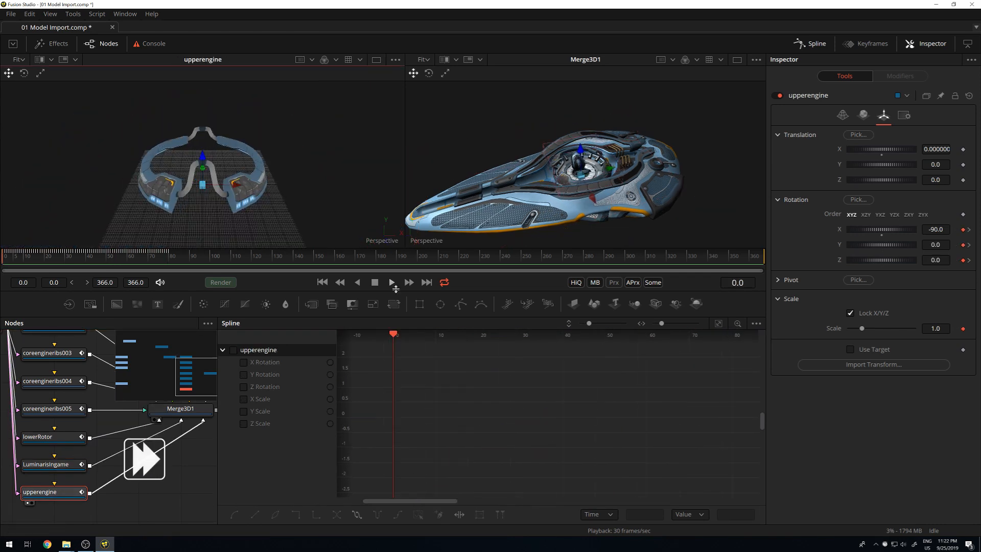
pyautogui.click(233, 350)
pyautogui.hotkey('ctrl', 'f')
# - Remove the scale and rotation animation from upperengine at frame 0
pyautogui.rightClick(794, 307)
pyautogui.rightClick(938, 329)
pyautogui.click(942, 458)
pyautogui.moveTo(5, 256)
pyautogui.mouseDown()
pyautogui.moveTo(136, 236)
pyautogui.moveTo(172, 244)
pyautogui.moveTo(3, 253)
pyautogui.mouseUp()
pyautogui.rightClick(804, 202)
pyautogui.click(860, 260)
# - Keyframe upperengine's Y rotation at 0 on frame 0 and at 360 on frame 80
pyautogui.click(964, 246)
pyautogui.click(169, 258)
pyautogui.doubleClick(936, 244)
pyautogui.write('360')
pyautogui.press('Tab')
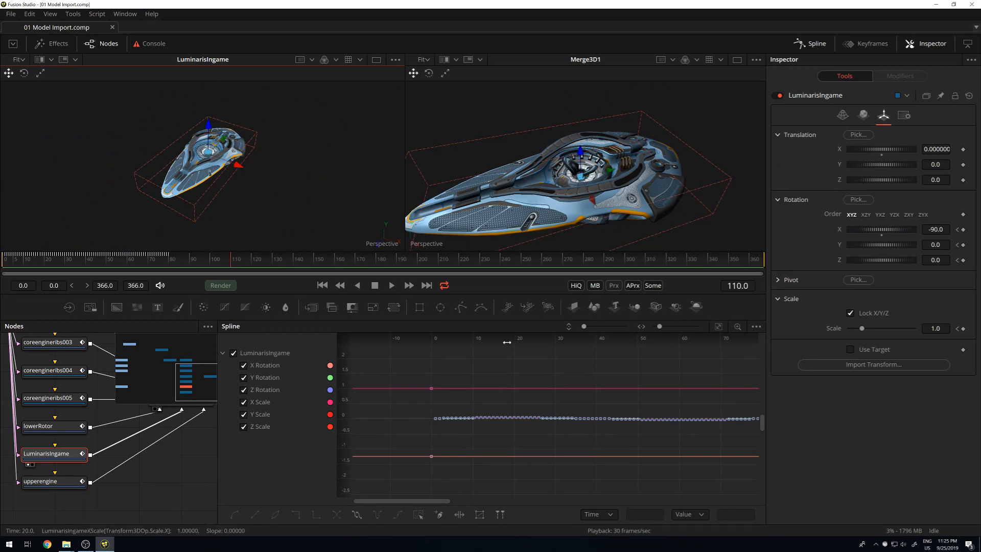
# - Play LuminarisIngame's animation from an early frame to judge the hull's motion and return to frame 0
pyautogui.press('space')
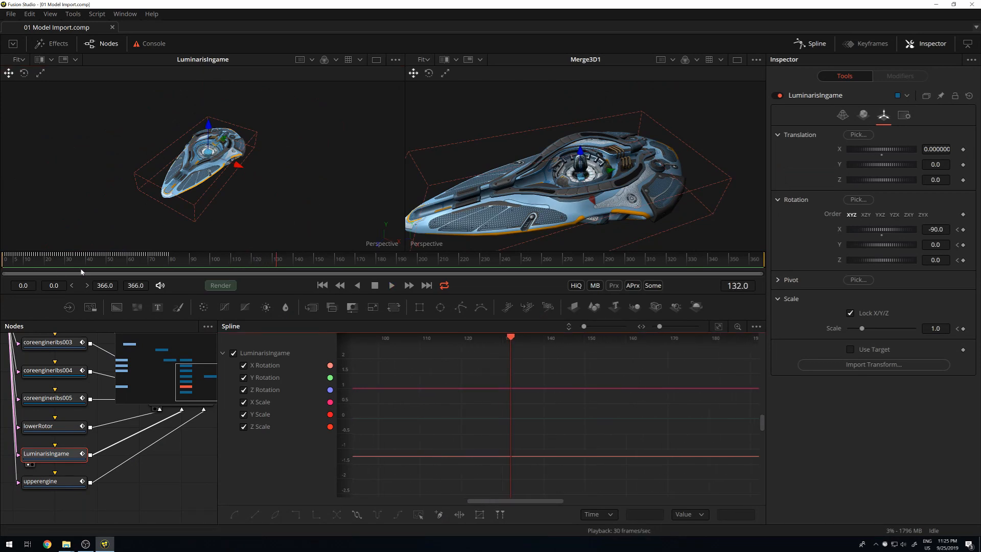
pyautogui.click(73, 259)
pyautogui.press('space')
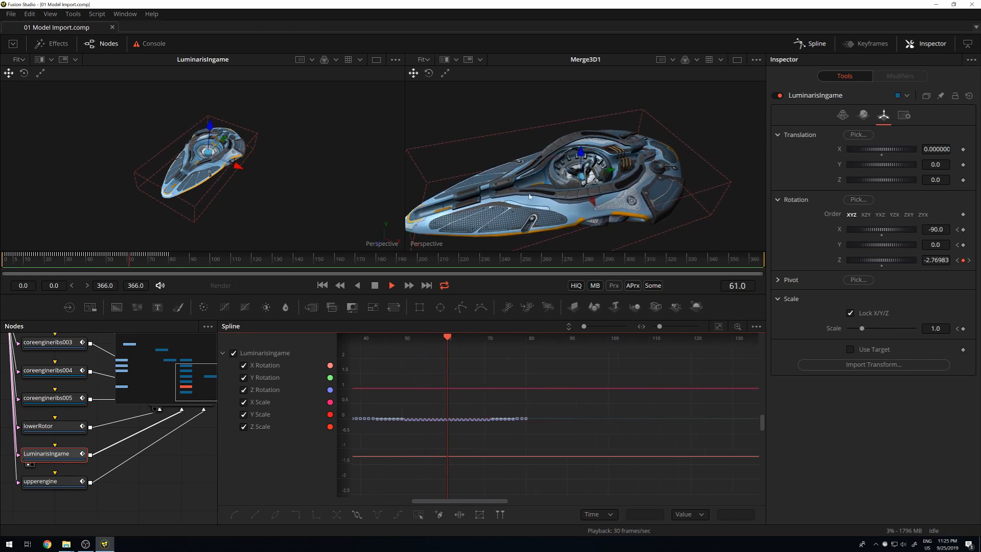
pyautogui.click(4, 259)
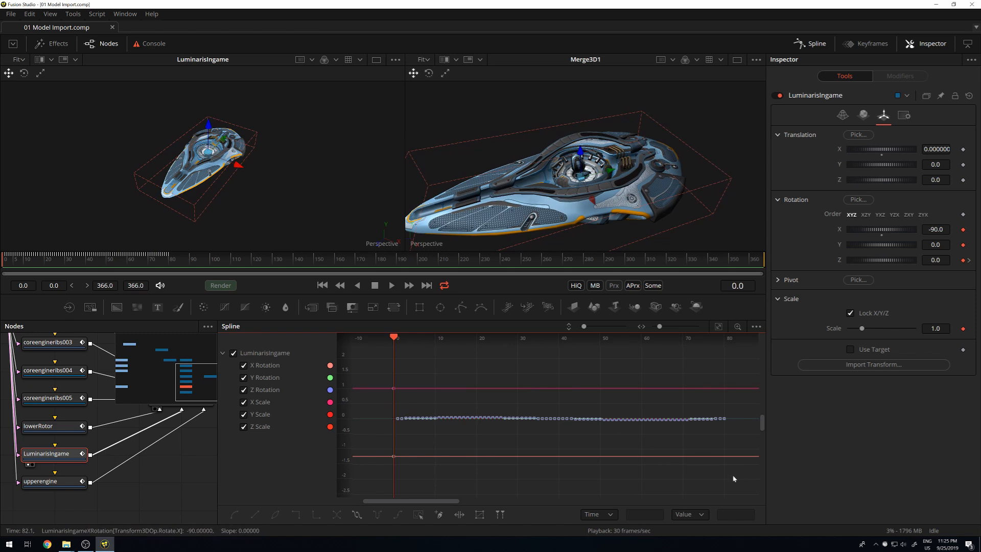
# - Delete LuminarisIngame's keyframes after frame 0 and remove all animation from its rotation and scale
pyautogui.press('Delete')
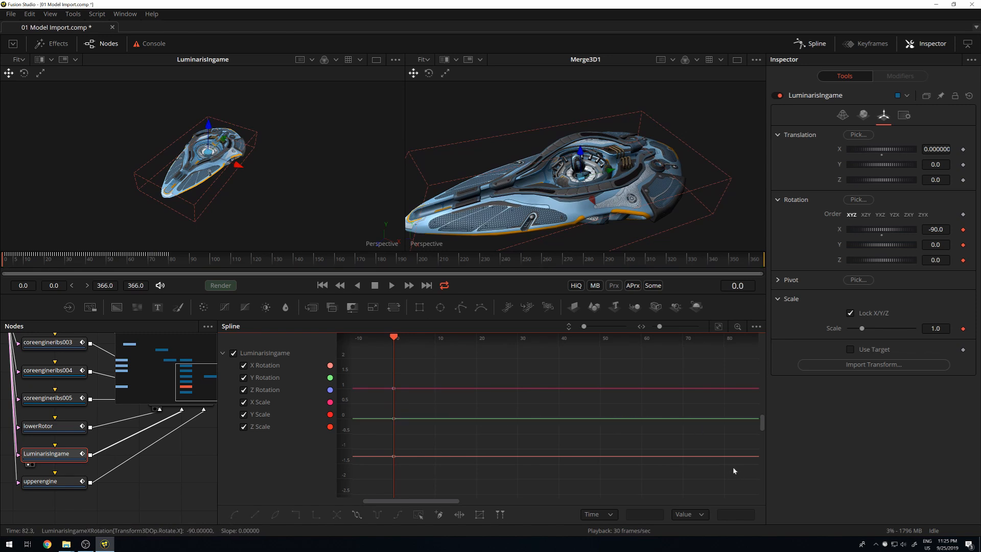
pyautogui.rightClick(964, 215)
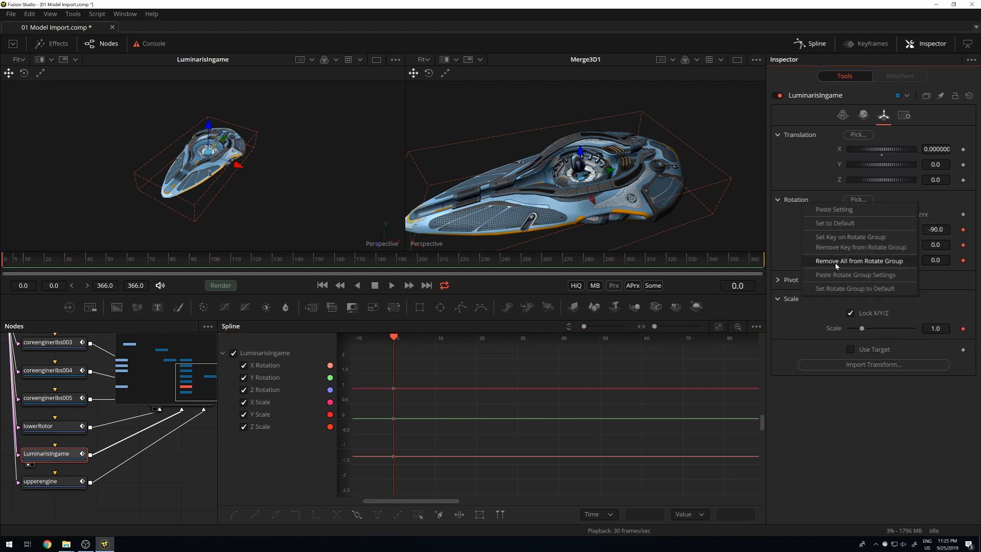
pyautogui.click(851, 260)
pyautogui.rightClick(963, 329)
pyautogui.click(936, 459)
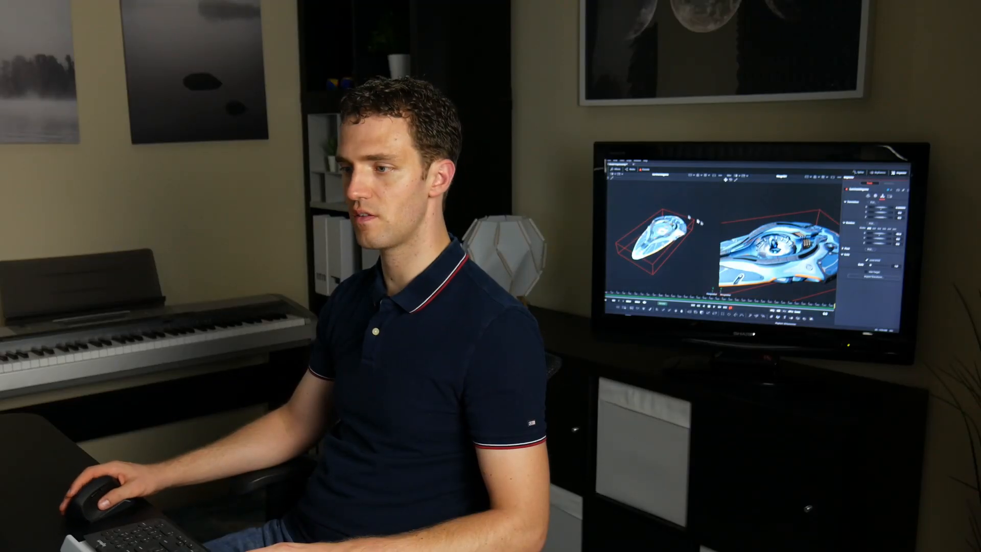
# - Show Merge3D1 alone in one large viewer and orbit around the ship while the animation plays
pyautogui.click(833, 177)
pyautogui.click(899, 173)
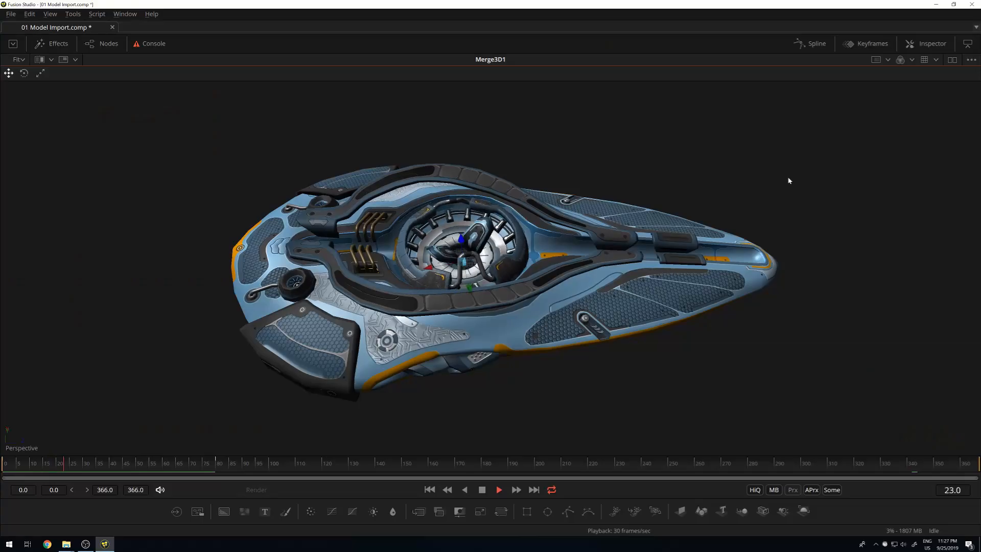
pyautogui.moveTo(791, 179)
pyautogui.mouseDown()
pyautogui.moveTo(758, 217)
pyautogui.moveTo(780, 218)
pyautogui.moveTo(779, 186)
pyautogui.mouseUp()
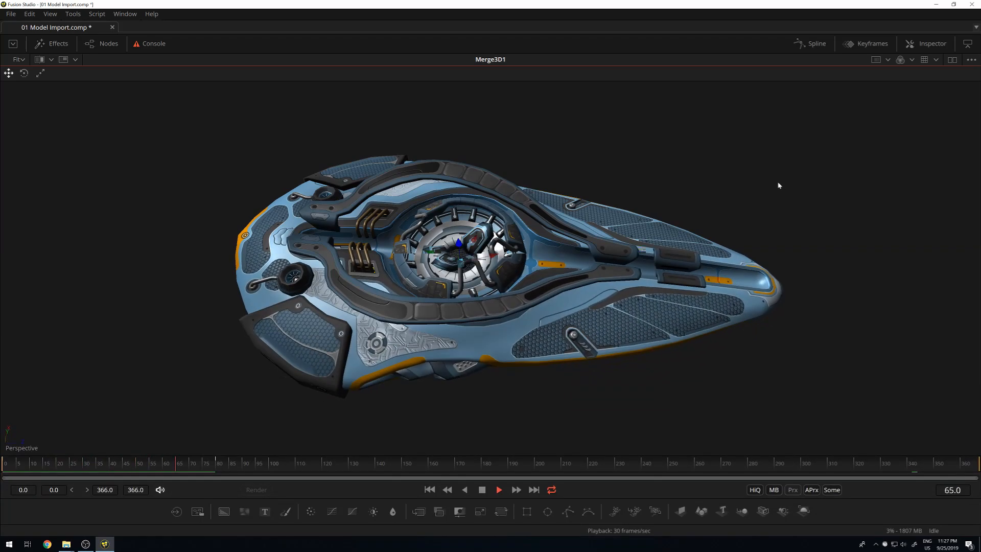